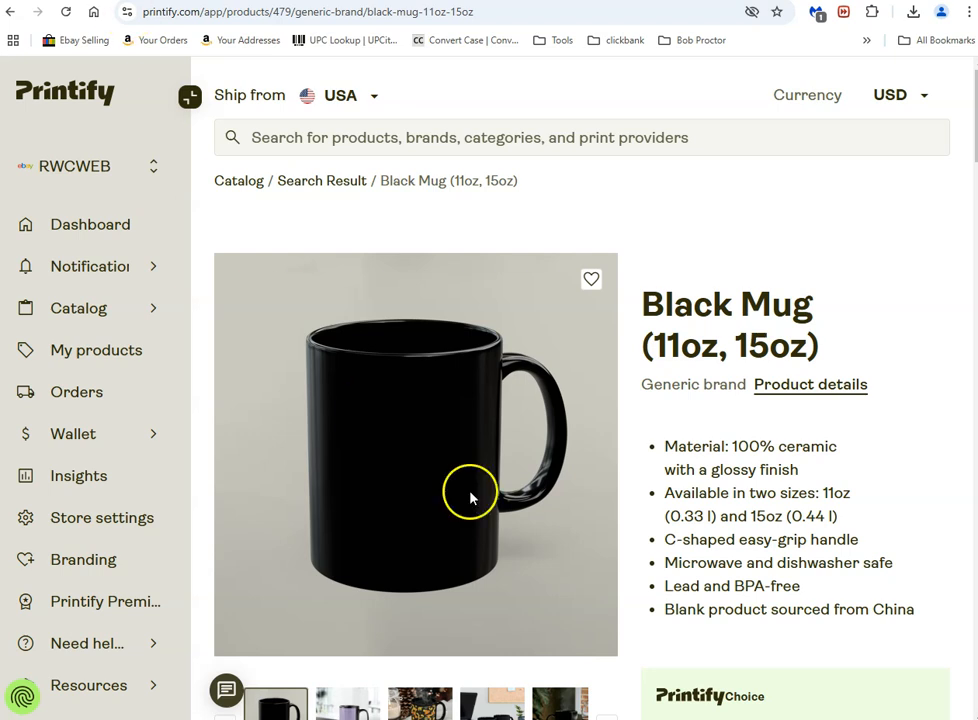
Step: Start designing the Black Mug (11oz, 15oz) and clear the restore notice, product information and variant settings from the canvas
{"action": "scroll", "coordinate": [610, 470], "scroll_direction": "down", "scroll_amount": 5}
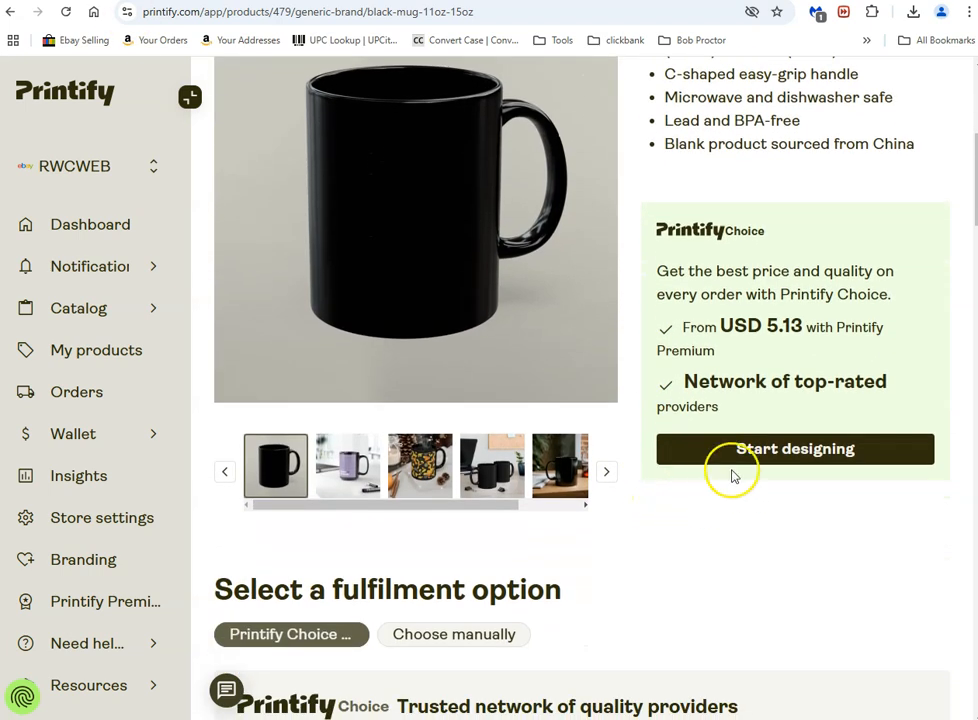
{"action": "left_click", "coordinate": [735, 457]}
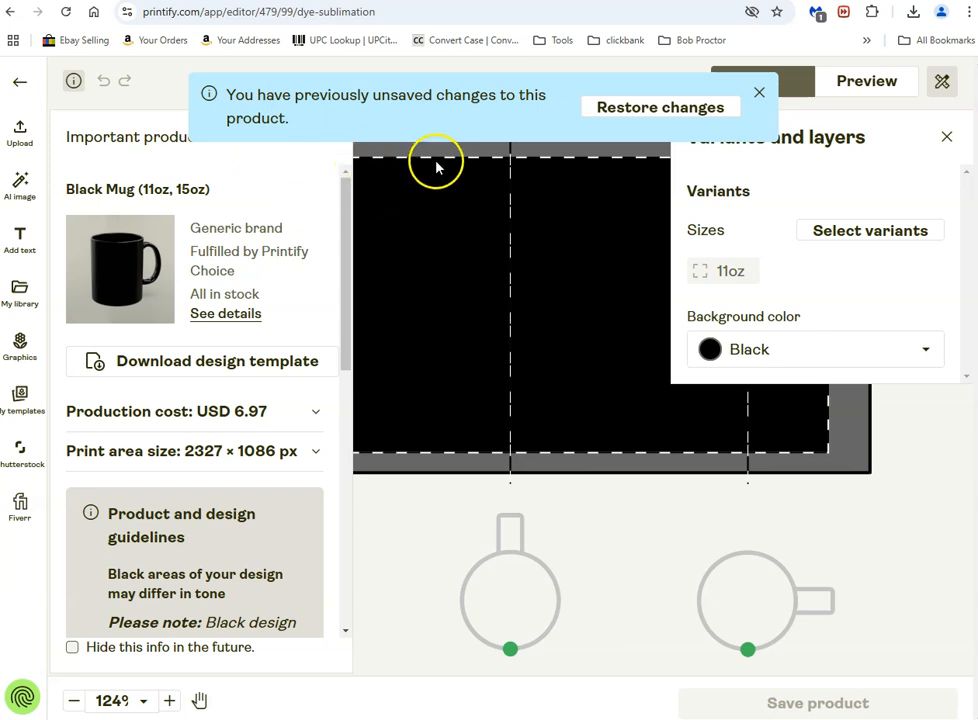
{"action": "left_click", "coordinate": [758, 94]}
{"action": "left_click", "coordinate": [326, 138]}
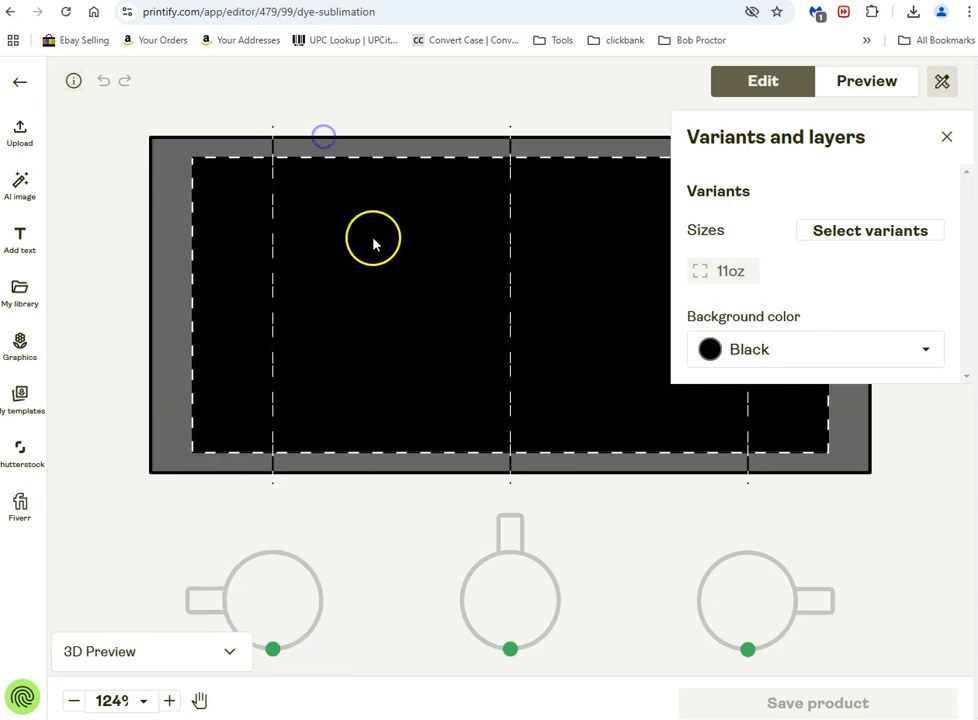
{"action": "left_click", "coordinate": [945, 138]}
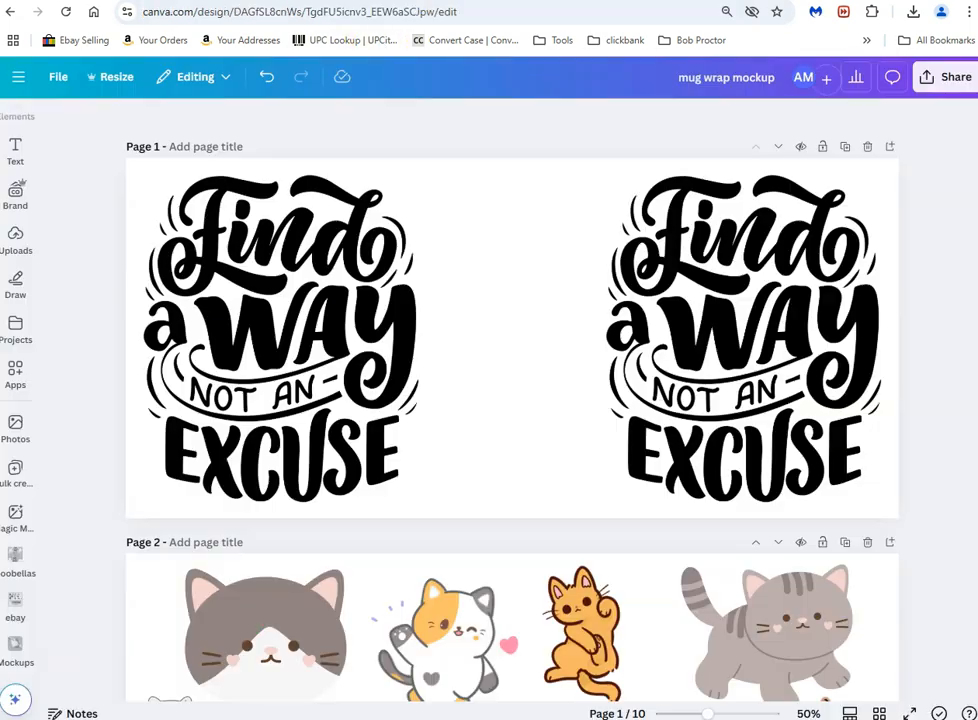
Step: Switch to the Canva mug wrap mockup and look through the wrap designs on its pages
{"action": "left_click", "coordinate": [310, 1]}
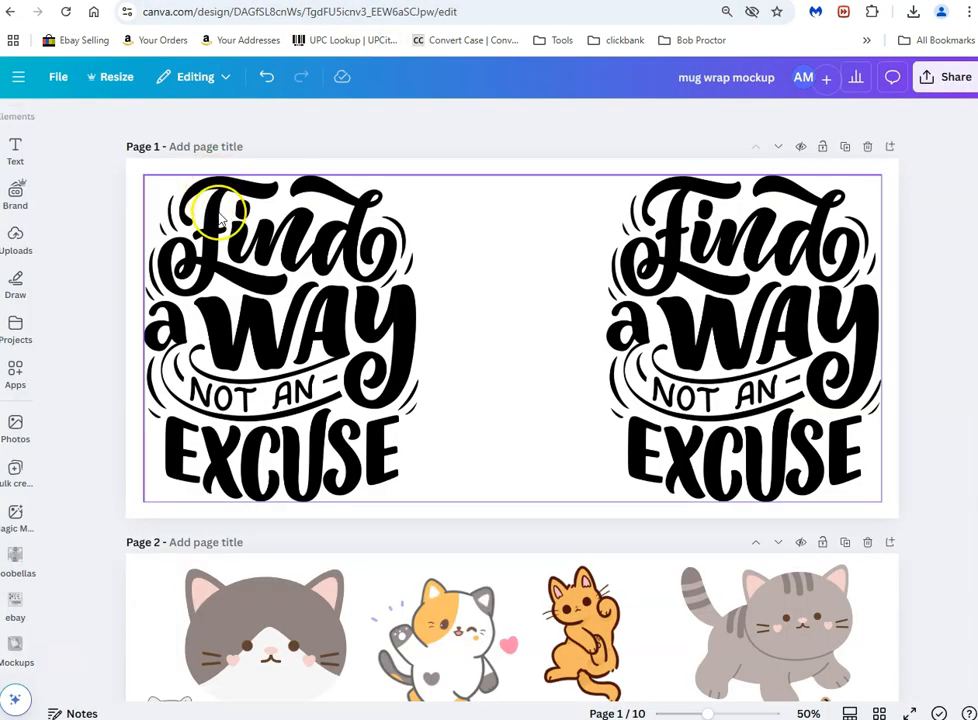
{"action": "left_click", "coordinate": [350, 271]}
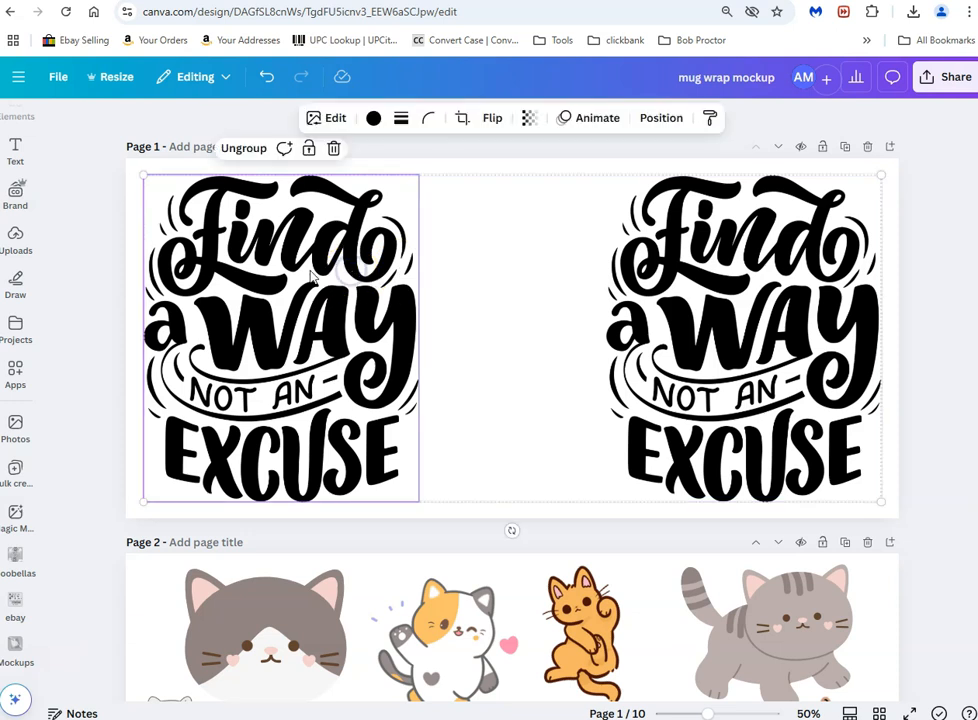
{"action": "left_click", "coordinate": [18, 152]}
{"action": "left_click", "coordinate": [18, 190]}
{"action": "left_click", "coordinate": [530, 330]}
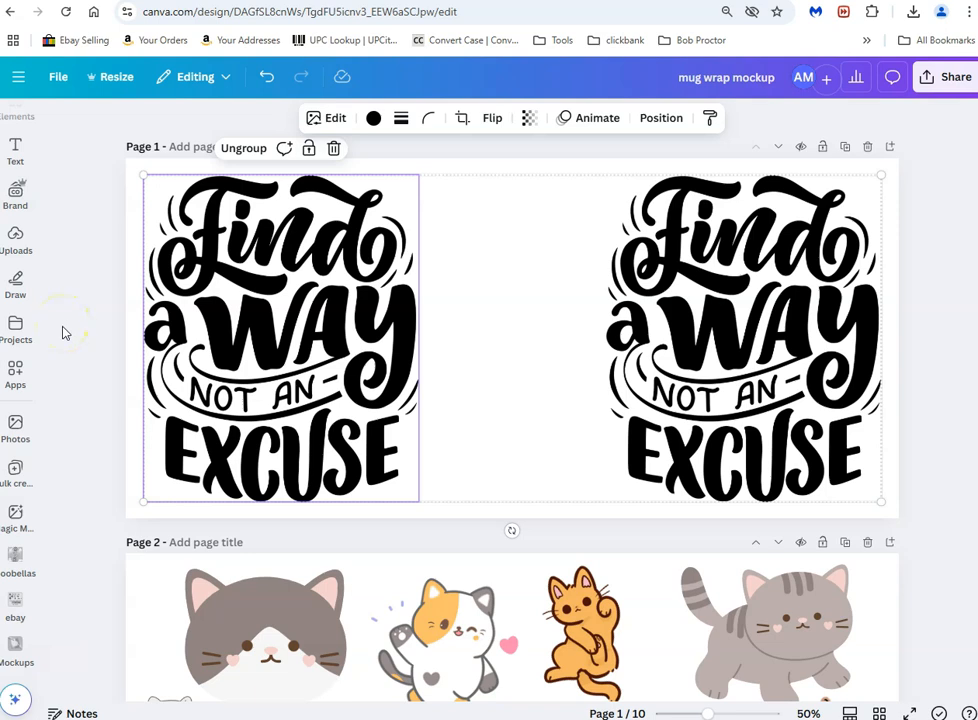
{"action": "scroll", "coordinate": [72, 380], "scroll_direction": "down", "scroll_amount": 4}
{"action": "scroll", "coordinate": [72, 380], "scroll_direction": "down", "scroll_amount": 6}
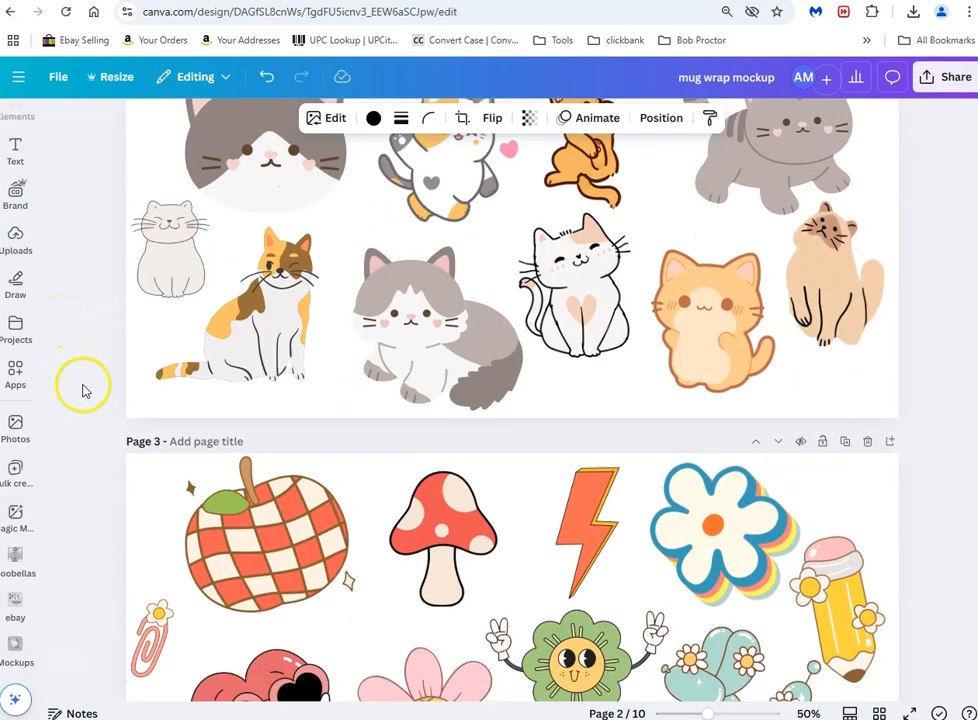
{"action": "scroll", "coordinate": [103, 376], "scroll_direction": "up", "scroll_amount": 4}
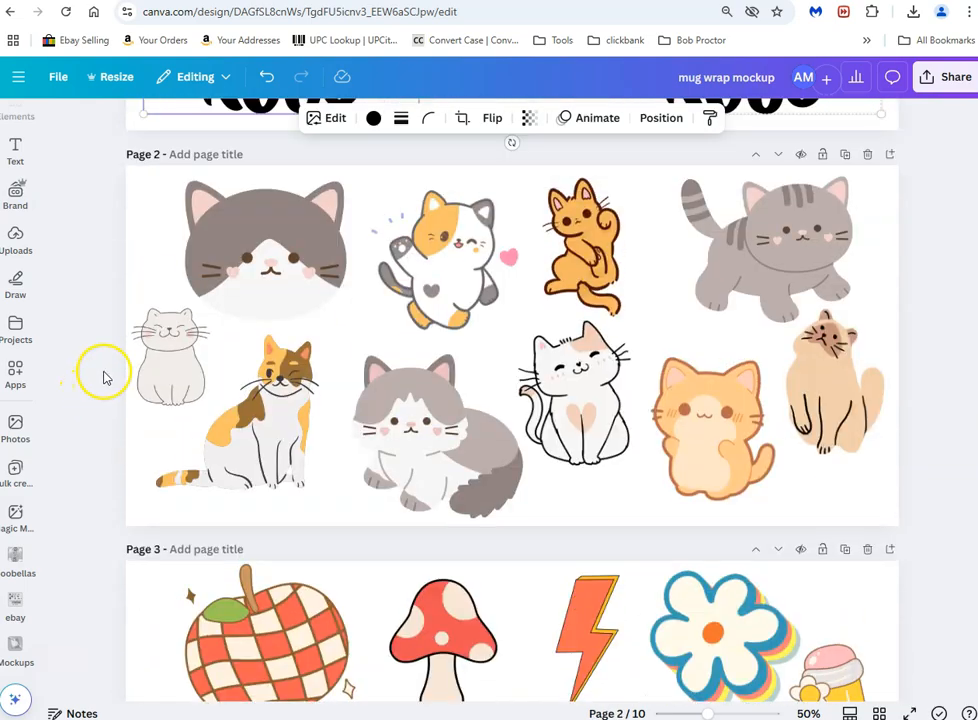
{"action": "scroll", "coordinate": [105, 390], "scroll_direction": "down", "scroll_amount": 10}
{"action": "scroll", "coordinate": [120, 420], "scroll_direction": "up", "scroll_amount": 2}
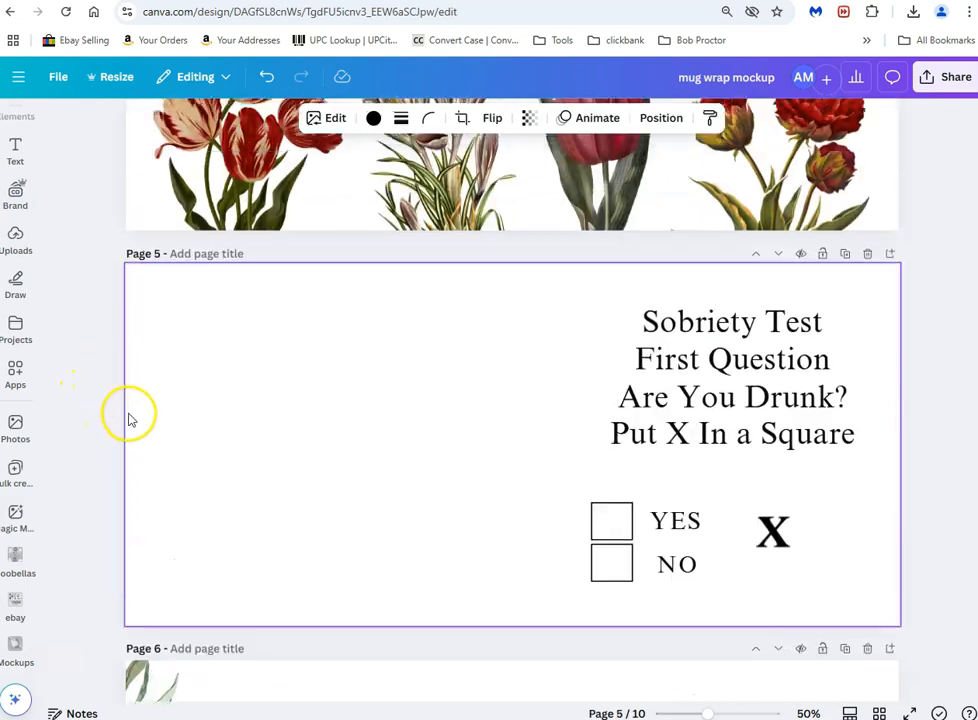
{"action": "scroll", "coordinate": [393, 478], "scroll_direction": "down", "scroll_amount": 6}
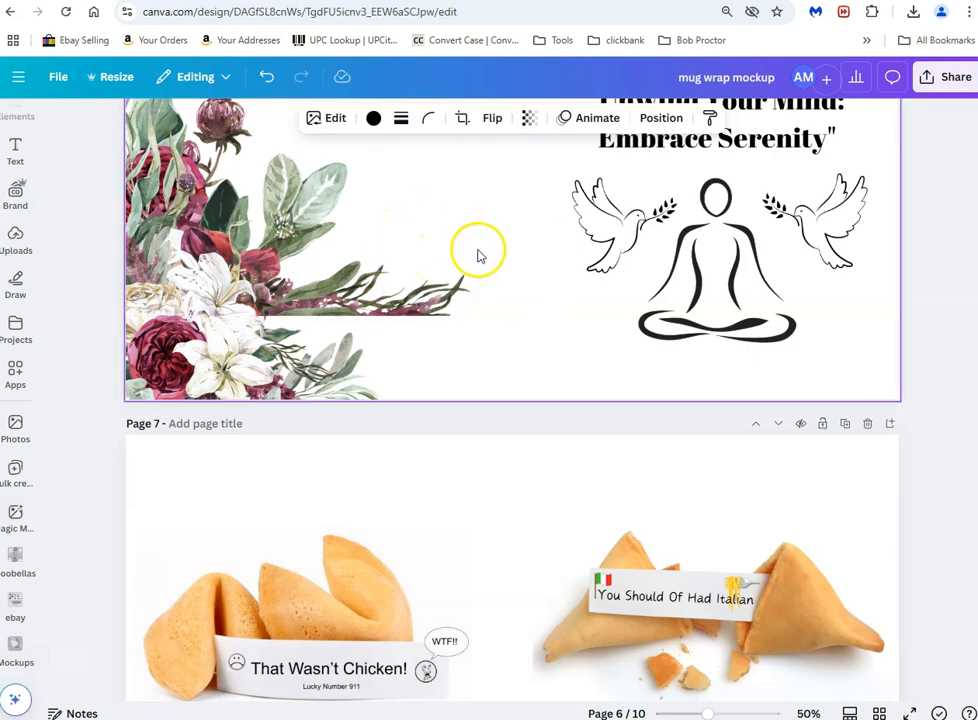
{"action": "scroll", "coordinate": [207, 265], "scroll_direction": "up", "scroll_amount": 8}
{"action": "scroll", "coordinate": [205, 268], "scroll_direction": "up", "scroll_amount": 15}
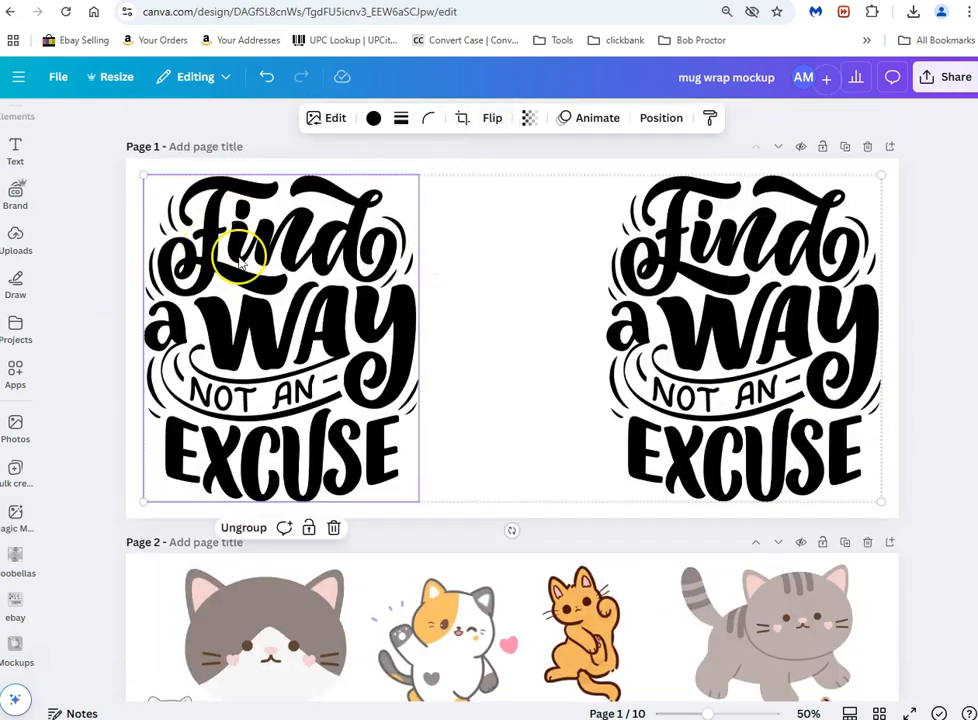
{"action": "left_click", "coordinate": [20, 198]}
{"action": "left_click", "coordinate": [15, 155]}
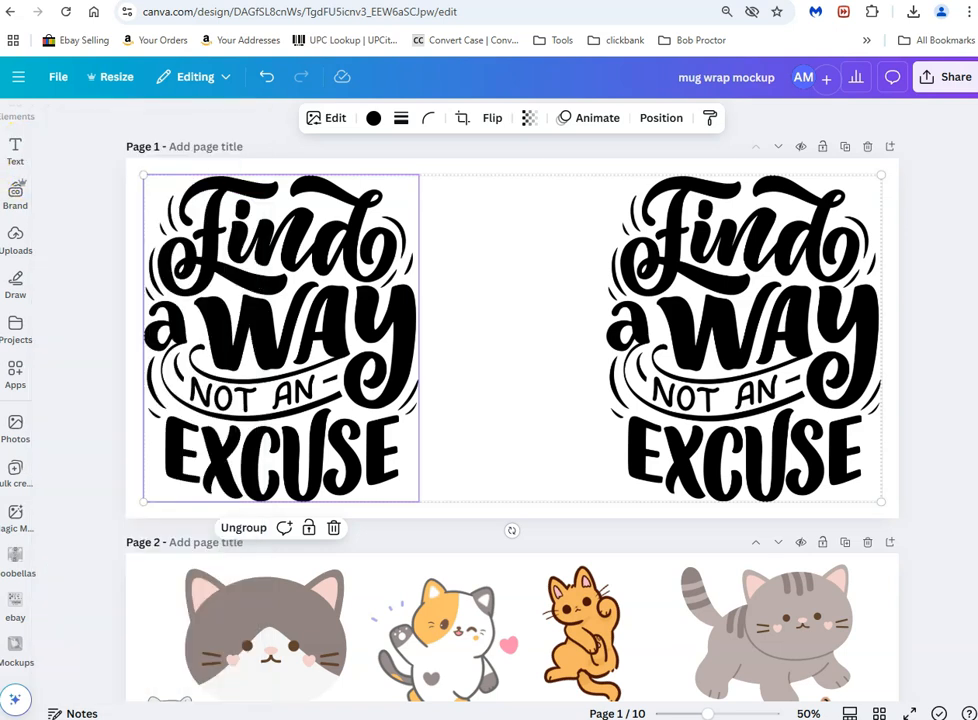
{"action": "left_click", "coordinate": [15, 235]}
{"action": "left_click", "coordinate": [15, 238]}
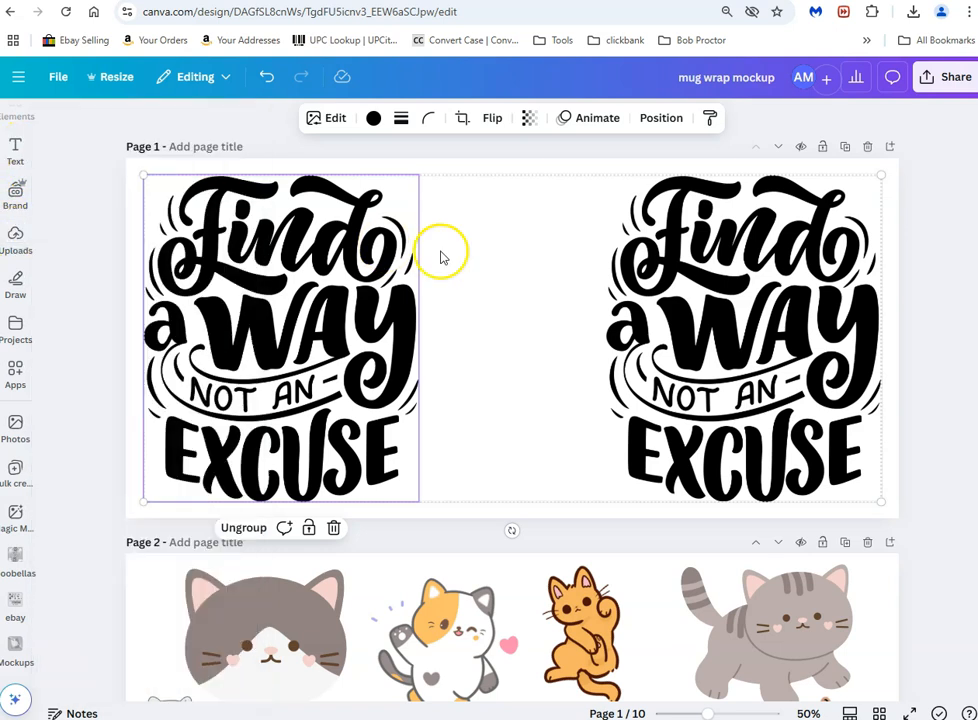
{"action": "left_click", "coordinate": [521, 167]}
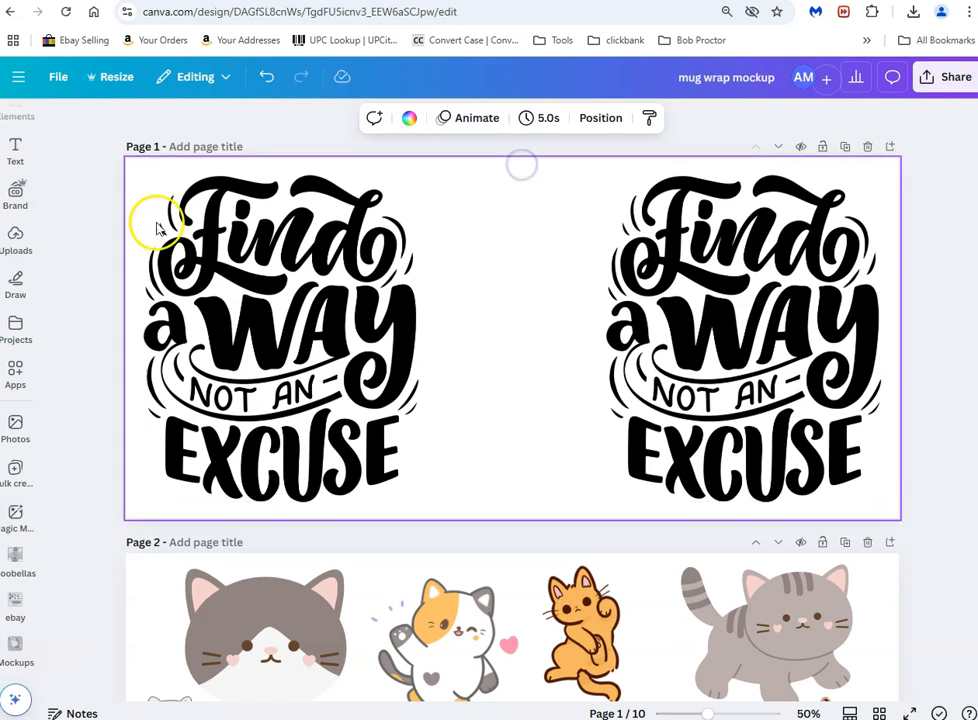
{"action": "left_click", "coordinate": [17, 198]}
{"action": "left_click", "coordinate": [16, 240]}
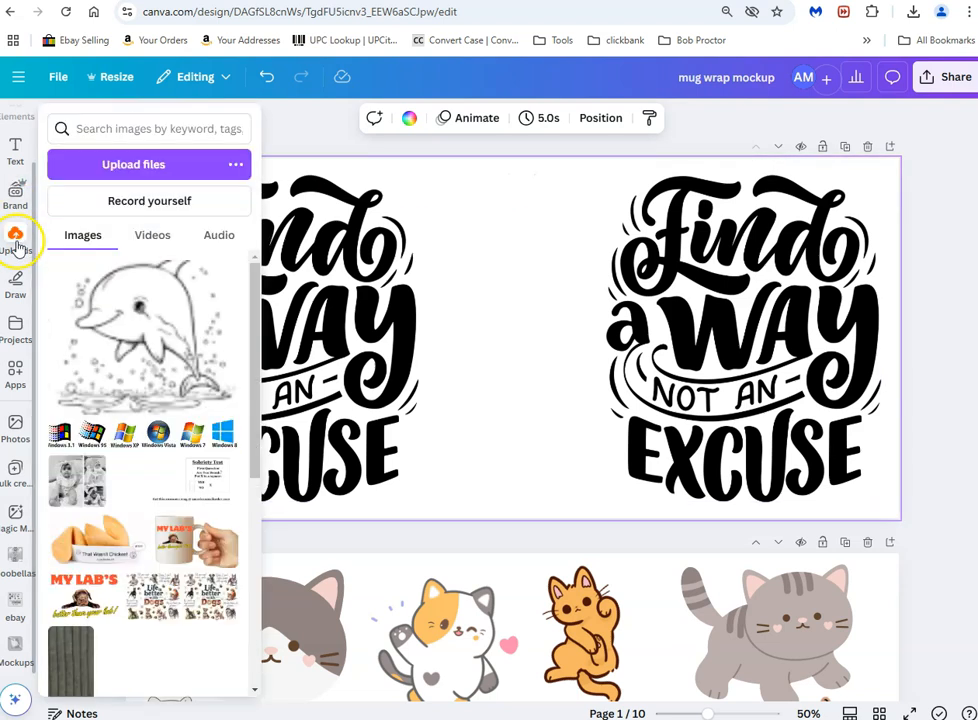
{"action": "left_click", "coordinate": [26, 184]}
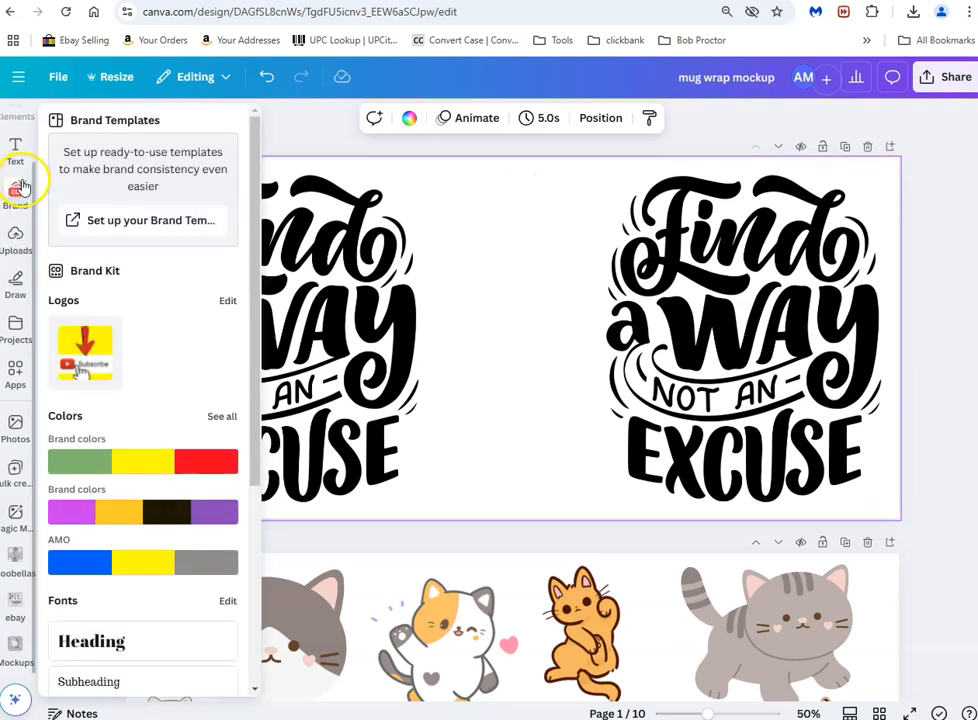
{"action": "left_click", "coordinate": [20, 240]}
{"action": "left_click", "coordinate": [19, 281]}
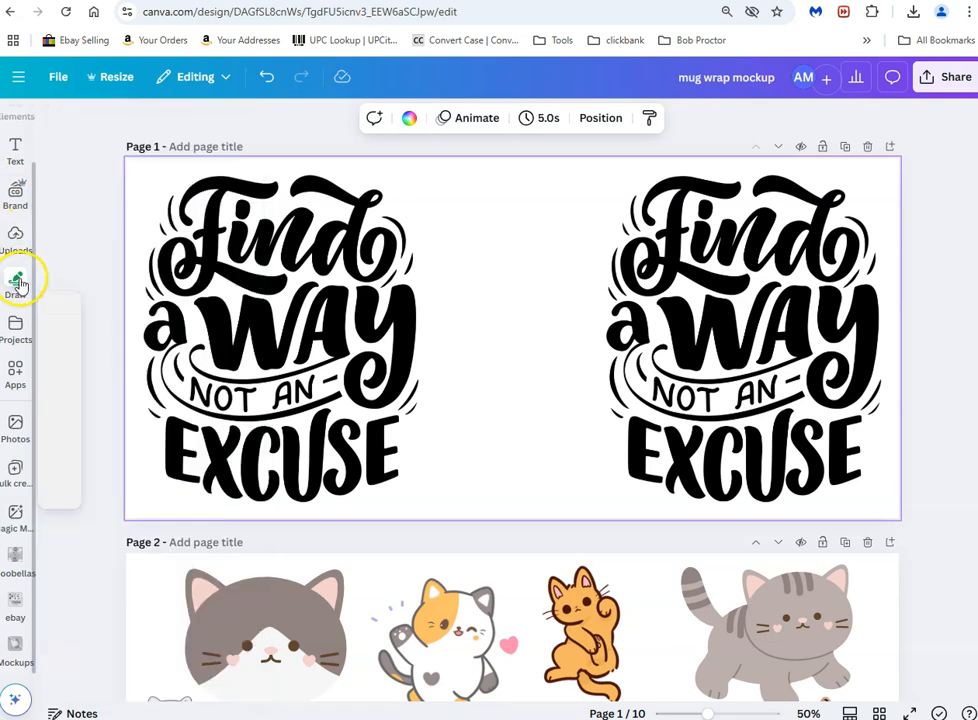
Step: Try a double-line corner border graphic on page 1 and delete it
{"action": "scroll", "coordinate": [36, 211], "scroll_direction": "up", "scroll_amount": 1}
{"action": "mouse_move", "coordinate": [26, 151]}
{"action": "left_click", "coordinate": [17, 130]}
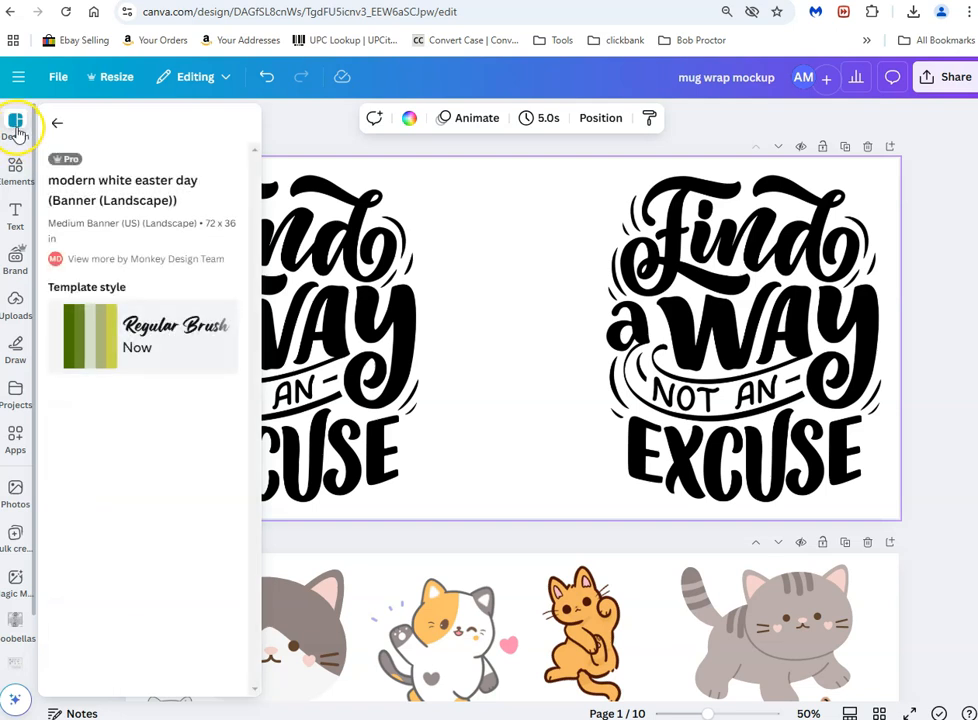
{"action": "left_click", "coordinate": [17, 163]}
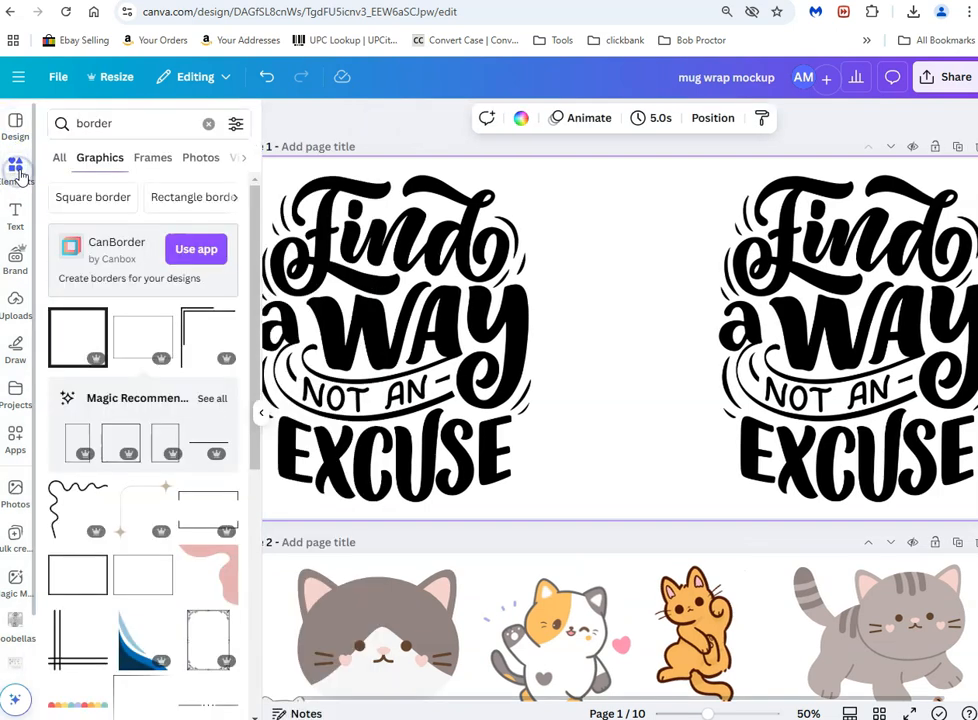
{"action": "left_click", "coordinate": [203, 320]}
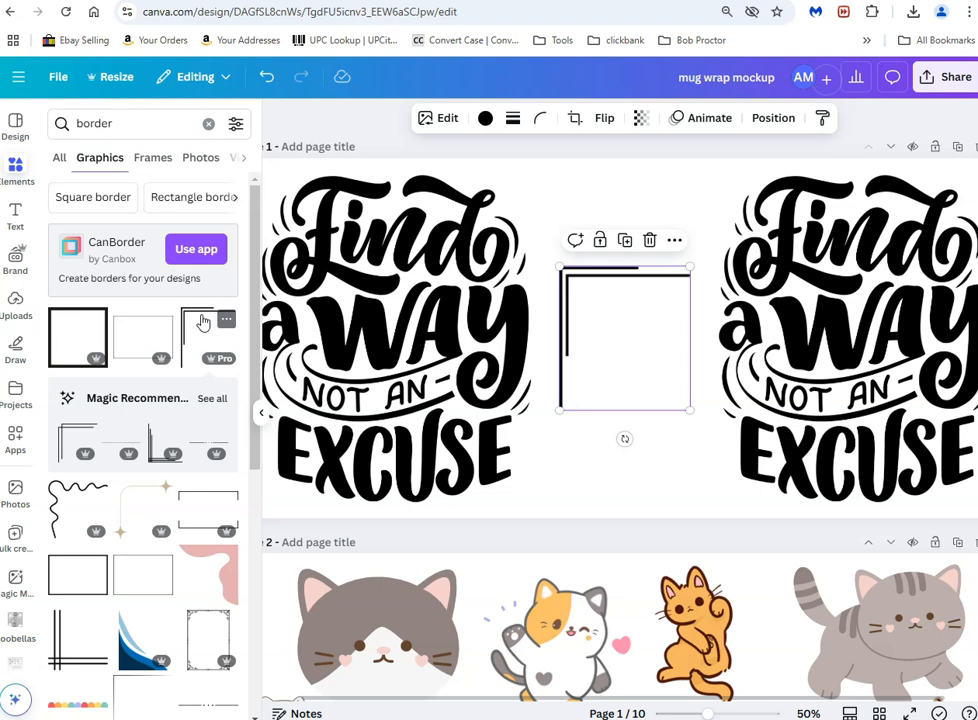
{"action": "left_click", "coordinate": [650, 241]}
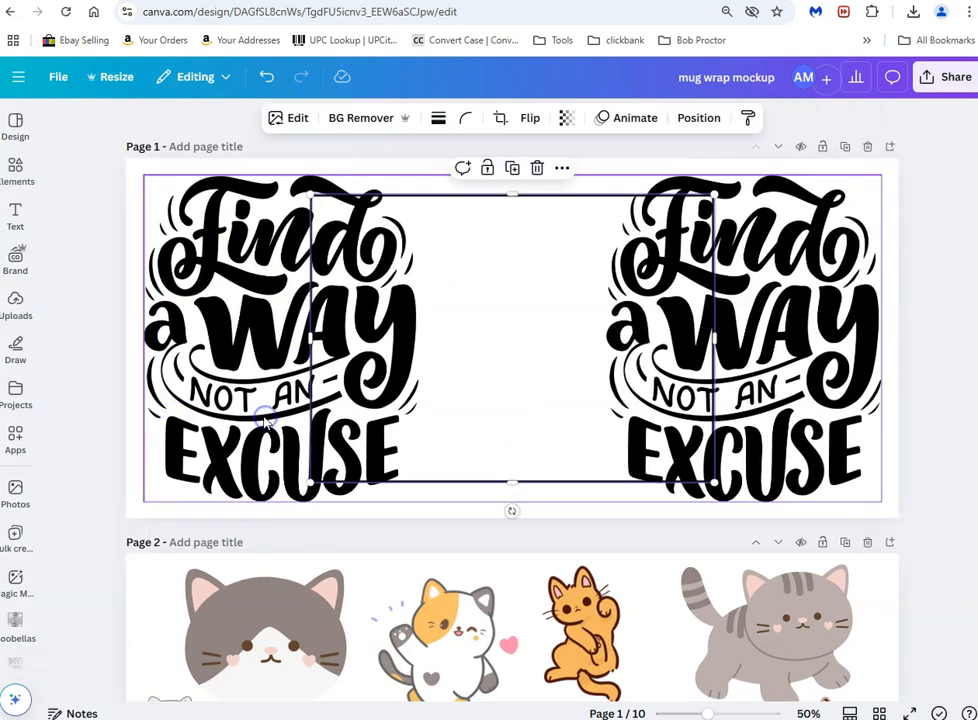
Step: Stretch the rectangular border graphic to about 2460 by 1123 px around the page 1 design and centre it horizontally on the page
{"action": "left_click", "coordinate": [263, 414]}
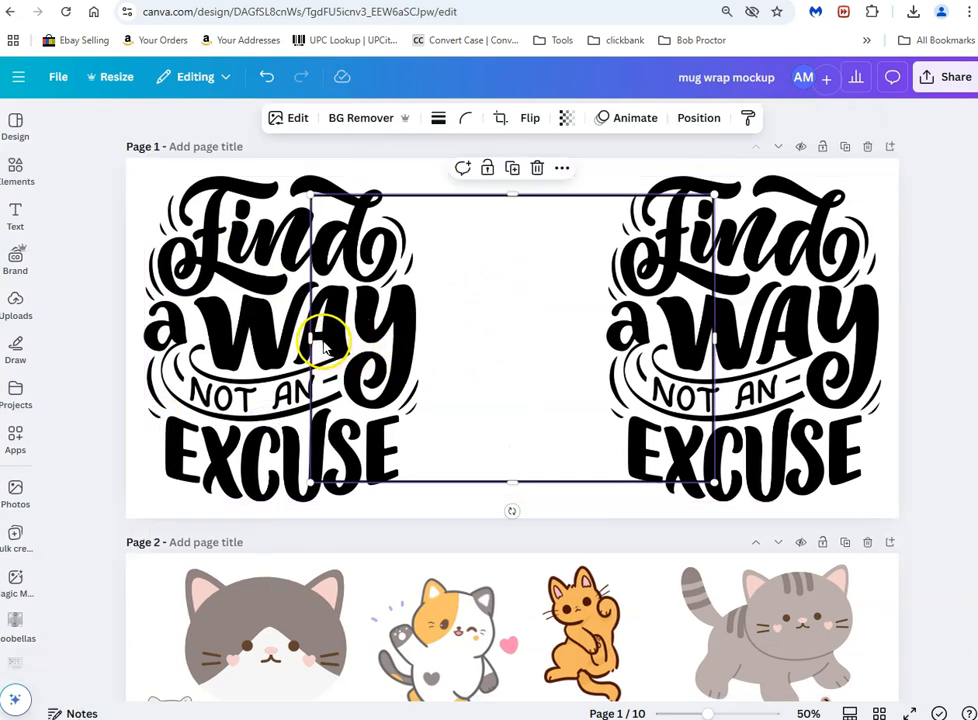
{"action": "left_click_drag", "start_coordinate": [311, 339], "coordinate": [131, 354]}
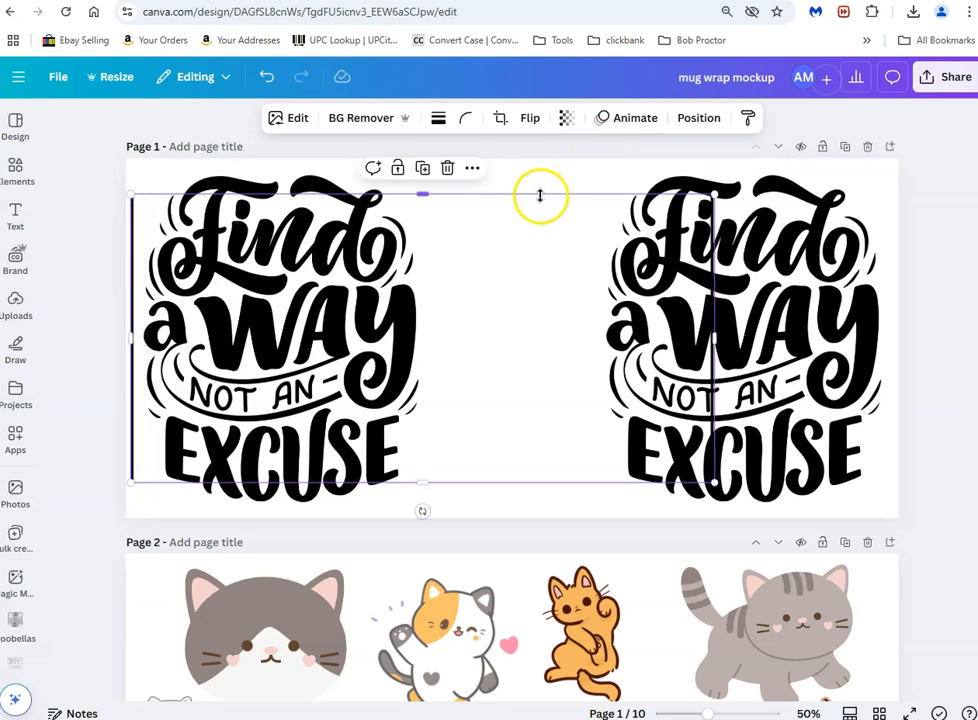
{"action": "left_click_drag", "start_coordinate": [426, 195], "coordinate": [437, 163]}
{"action": "left_click_drag", "start_coordinate": [720, 316], "coordinate": [895, 321]}
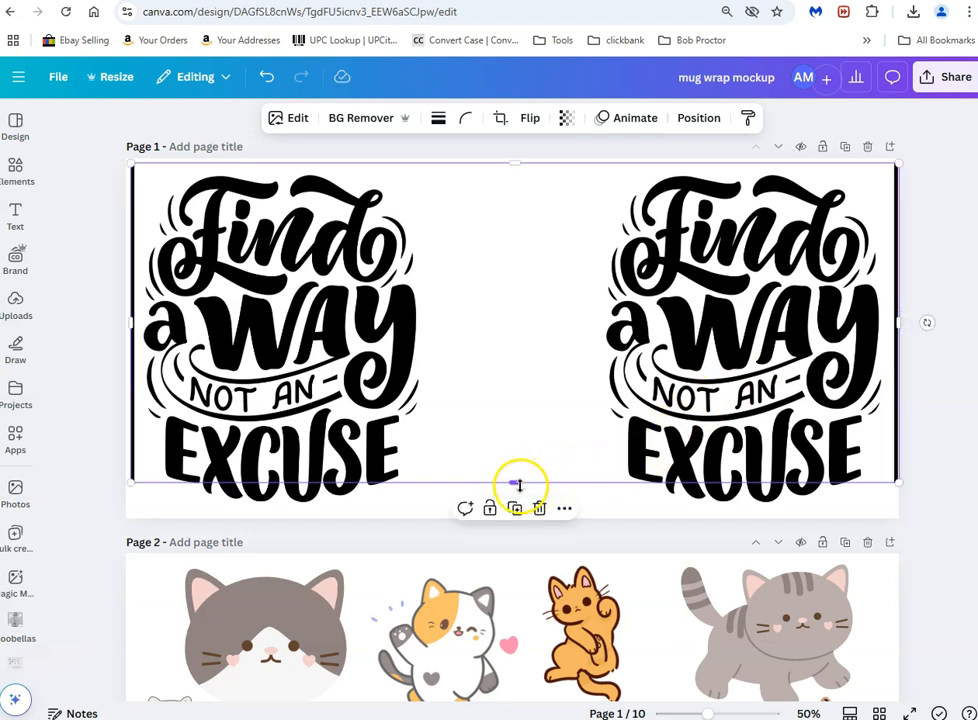
{"action": "left_click_drag", "start_coordinate": [513, 485], "coordinate": [520, 516]}
{"action": "left_click", "coordinate": [697, 118]}
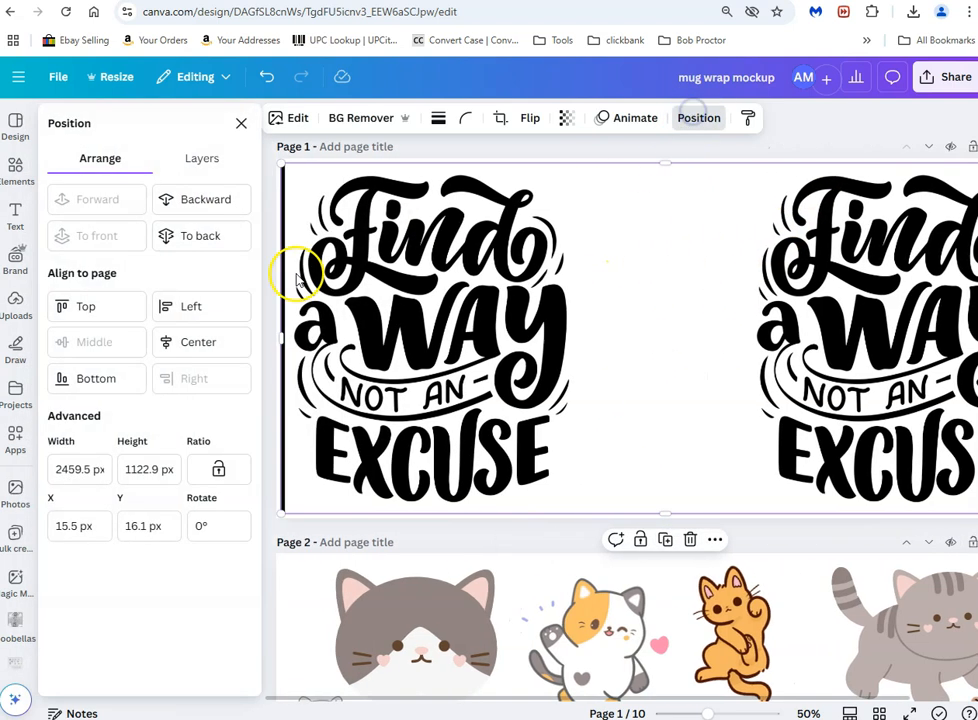
{"action": "left_click", "coordinate": [200, 343]}
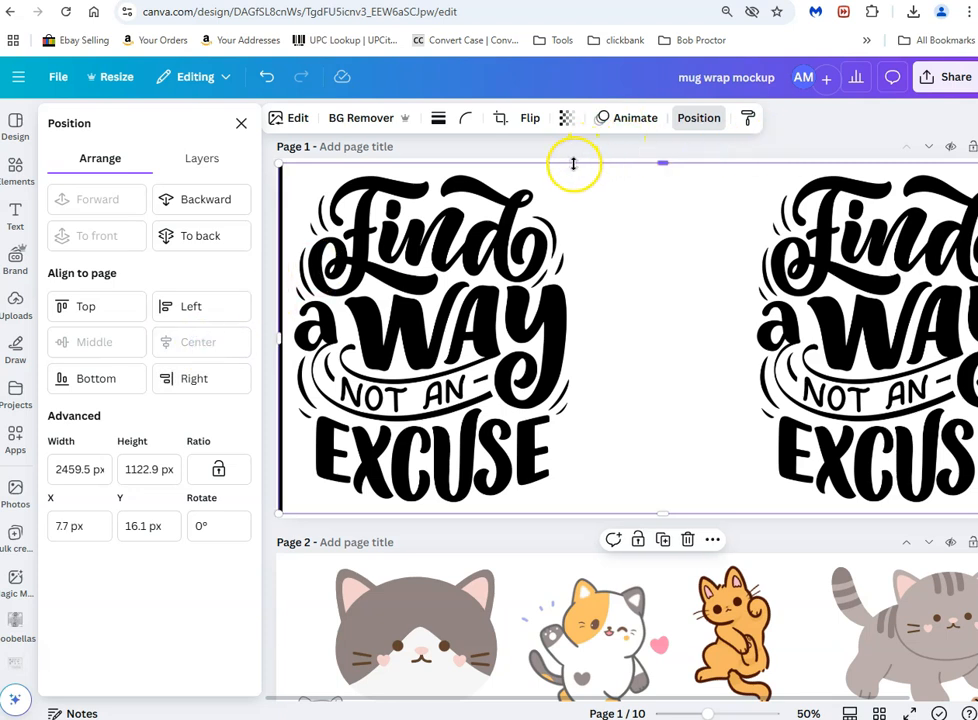
Step: Give the rectangular frame on page 1 a solid border with a weight of 18 and deselect it
{"action": "left_click", "coordinate": [438, 118]}
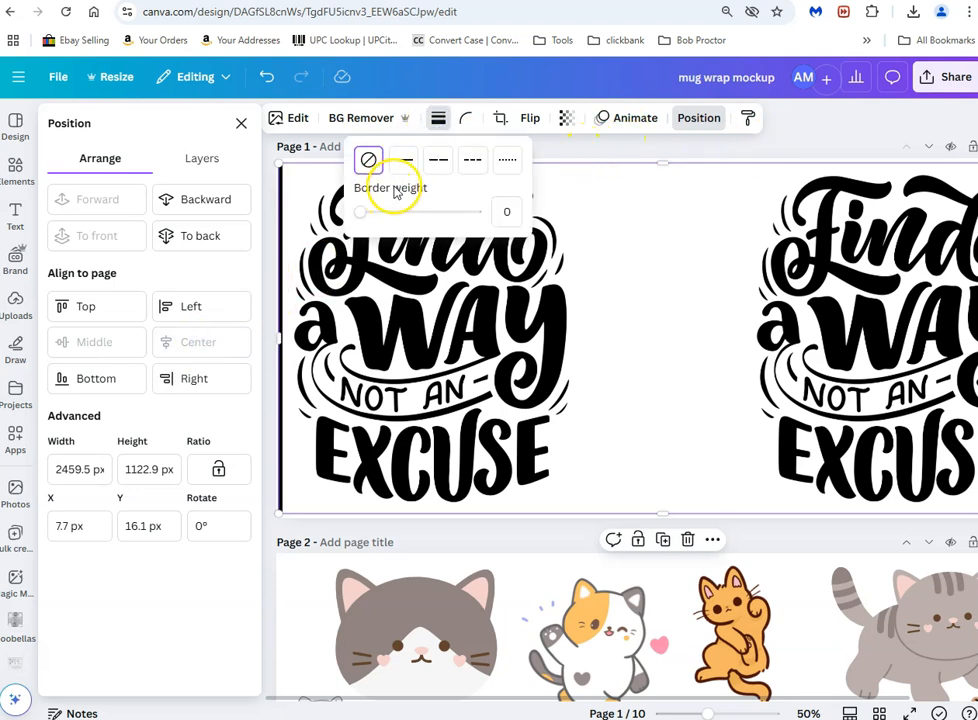
{"action": "left_click", "coordinate": [405, 162]}
{"action": "left_click_drag", "start_coordinate": [366, 212], "coordinate": [381, 220]}
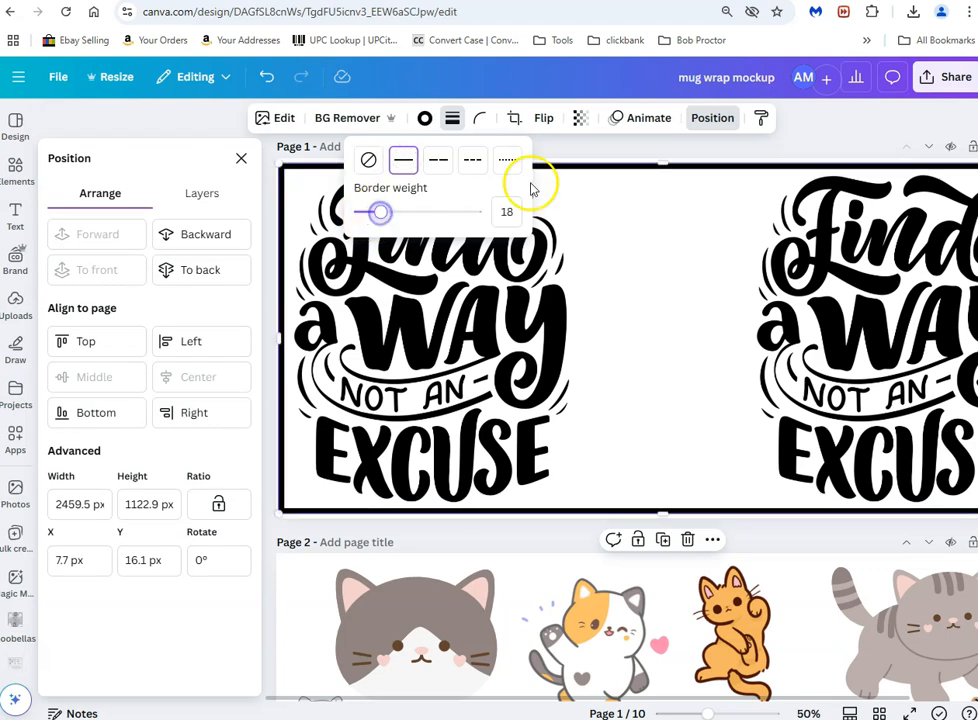
{"action": "left_click", "coordinate": [594, 143]}
{"action": "scroll", "coordinate": [627, 290], "scroll_direction": "down", "scroll_amount": 3}
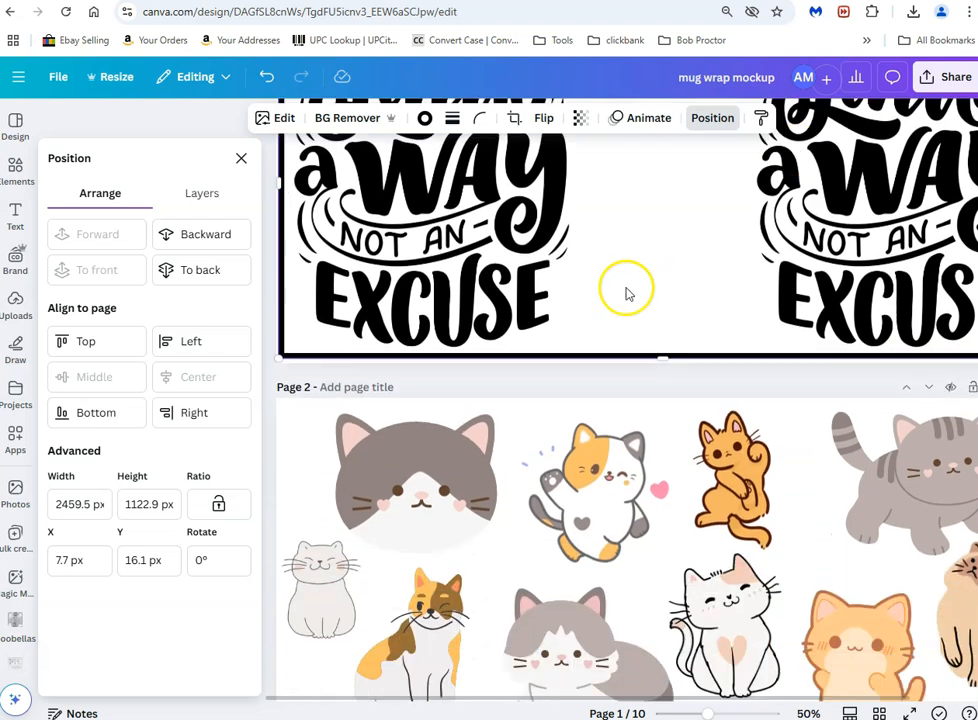
{"action": "left_click", "coordinate": [241, 162]}
{"action": "scroll", "coordinate": [954, 367], "scroll_direction": "up", "scroll_amount": 3}
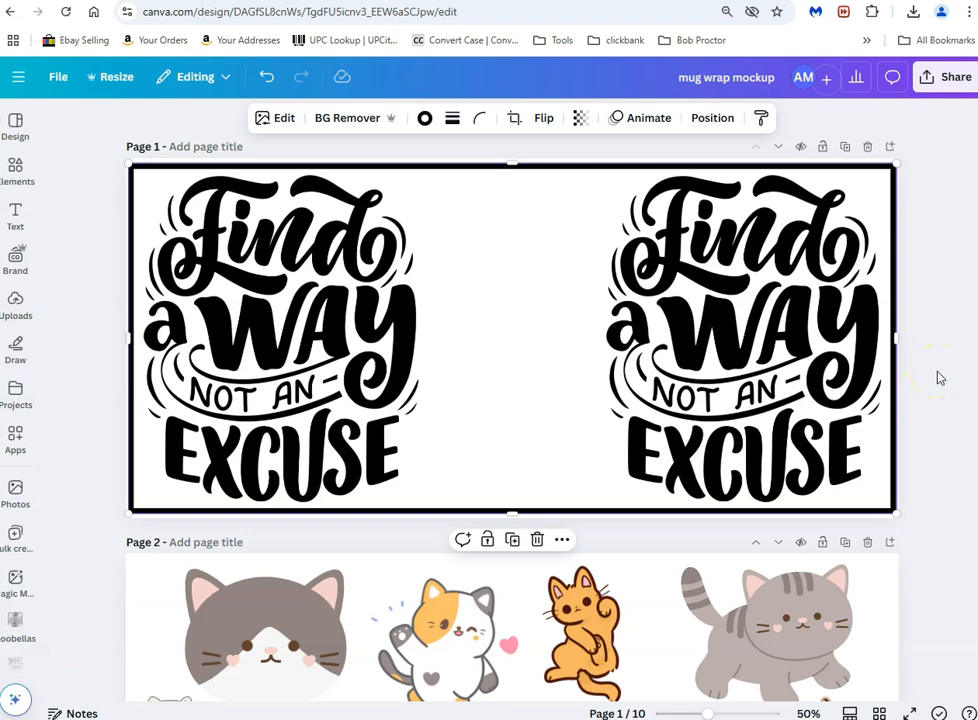
{"action": "left_click", "coordinate": [938, 377]}
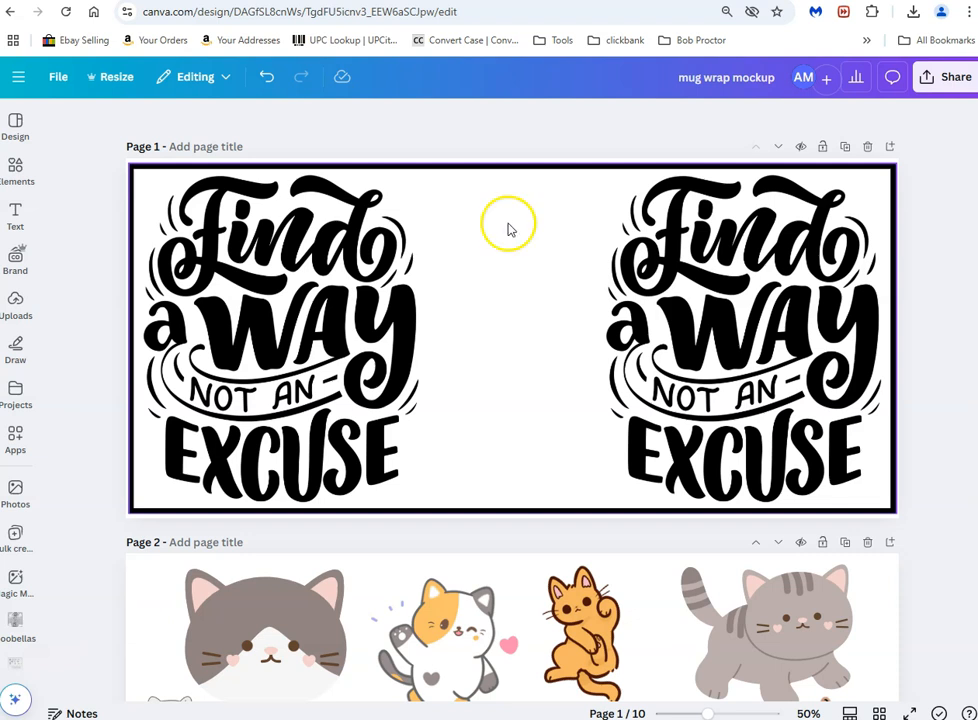
Step: Download only page 1 of the design as a PNG with a transparent background, replacing mug wrap mockup.png in Downloads
{"action": "left_click", "coordinate": [928, 77]}
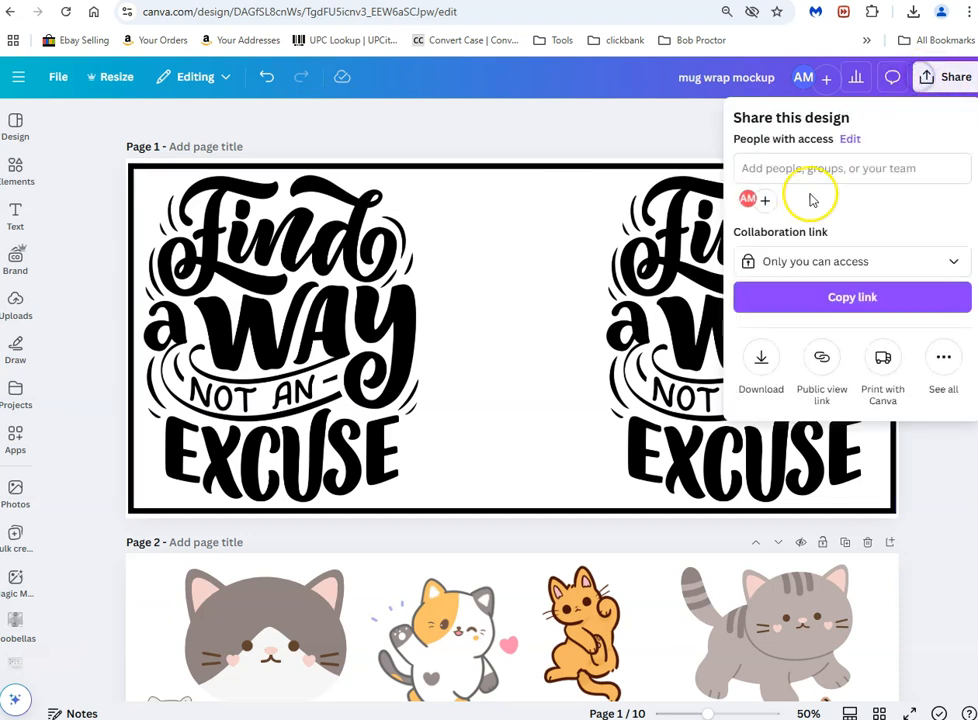
{"action": "left_click", "coordinate": [760, 357]}
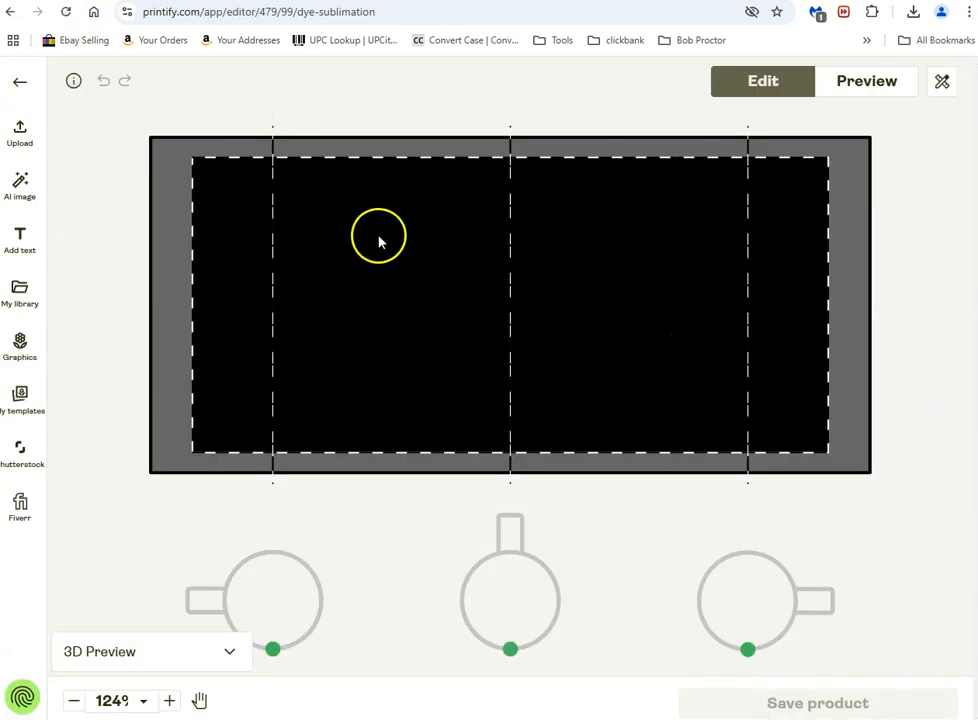
{"action": "left_click", "coordinate": [853, 84]}
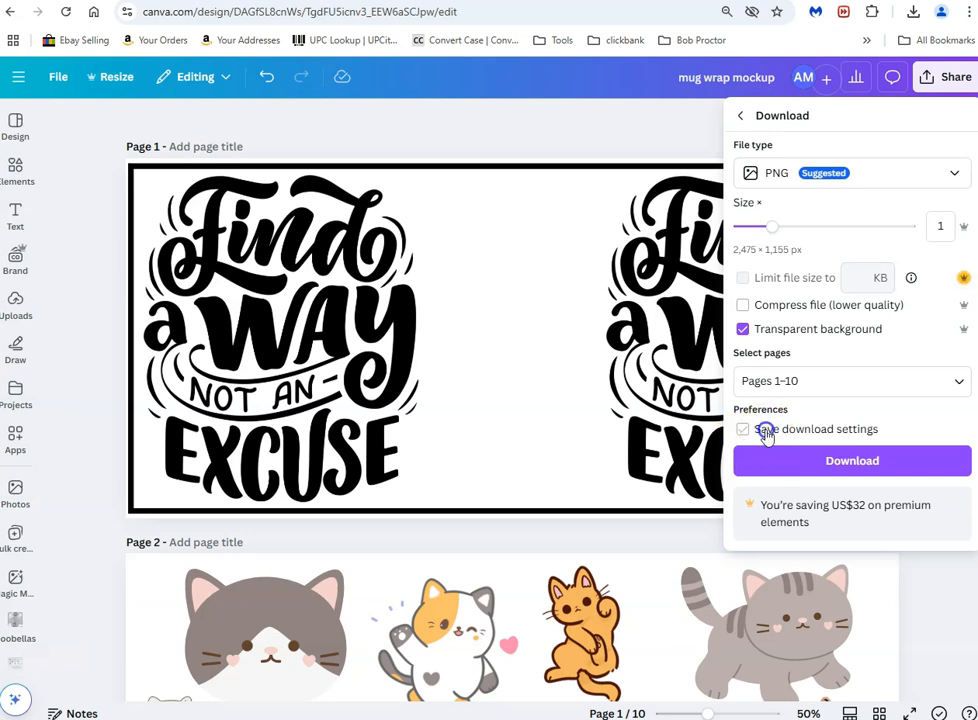
{"action": "left_click", "coordinate": [790, 381]}
{"action": "left_click", "coordinate": [752, 482]}
{"action": "left_click", "coordinate": [752, 518]}
{"action": "left_click", "coordinate": [822, 603]}
{"action": "left_click", "coordinate": [836, 460]}
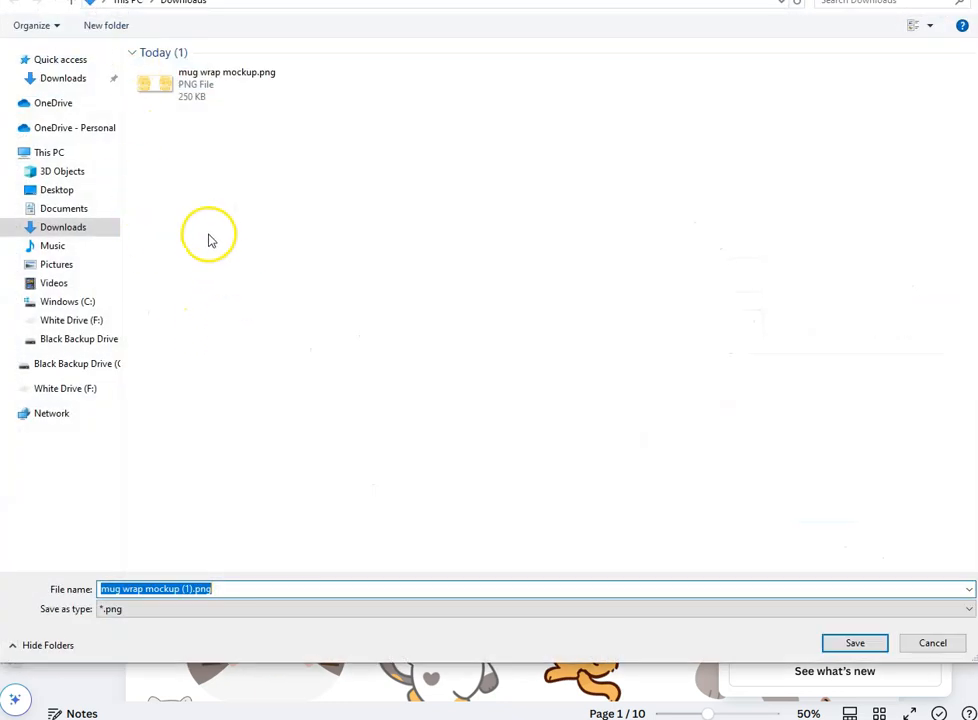
{"action": "left_click", "coordinate": [196, 92]}
{"action": "left_click", "coordinate": [853, 645]}
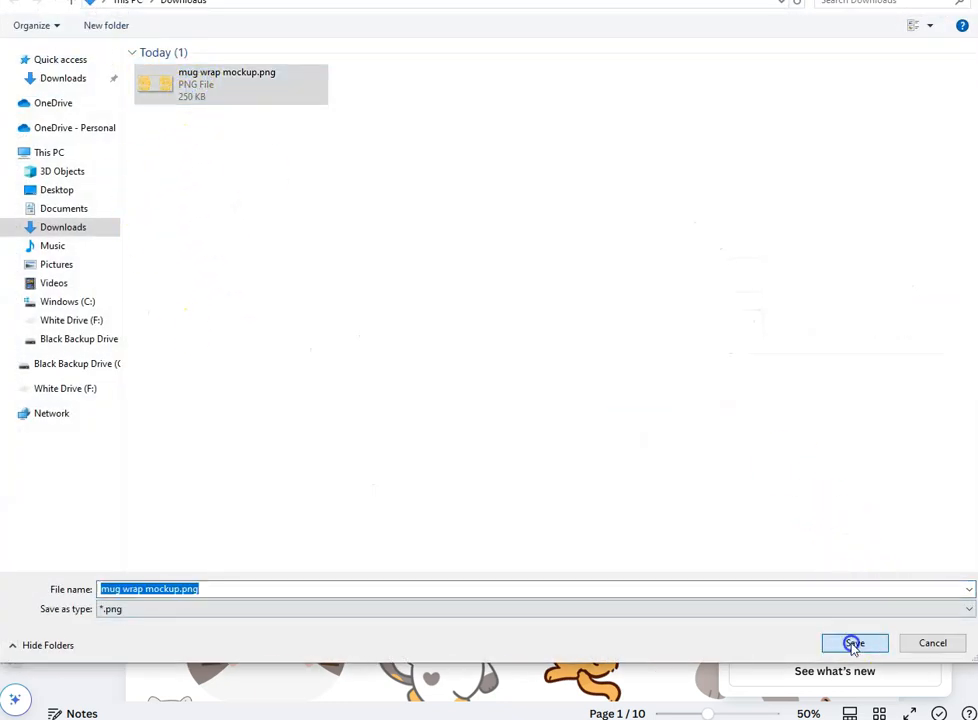
{"action": "left_click", "coordinate": [541, 356]}
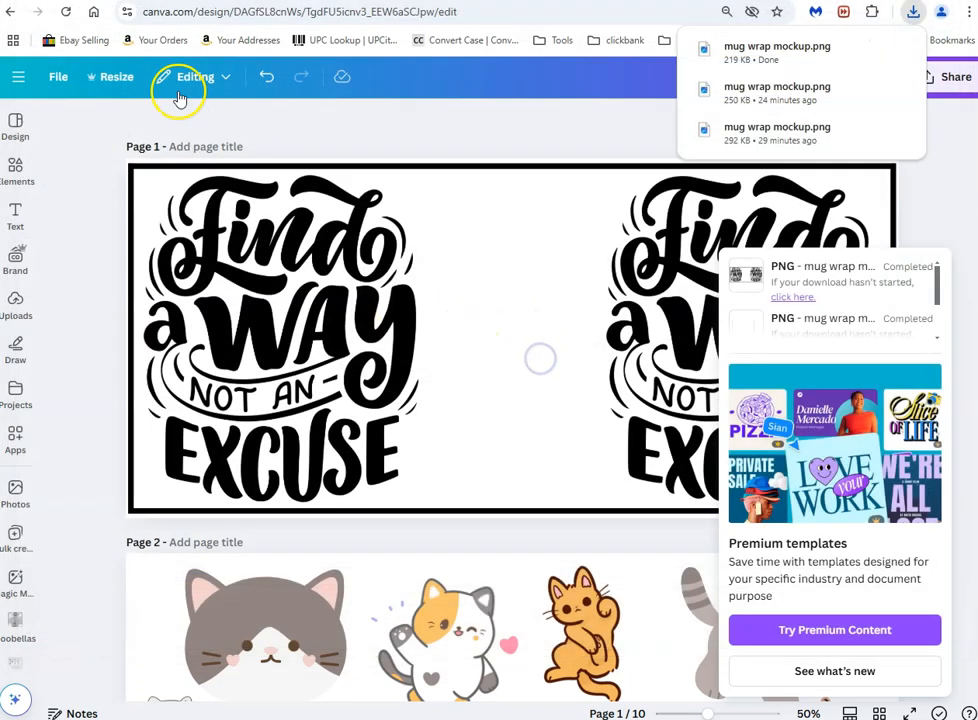
Step: Switch to the Printify black mug editor and examine the product information, including the print area size, DPI and design guidelines
{"action": "left_click", "coordinate": [135, 1]}
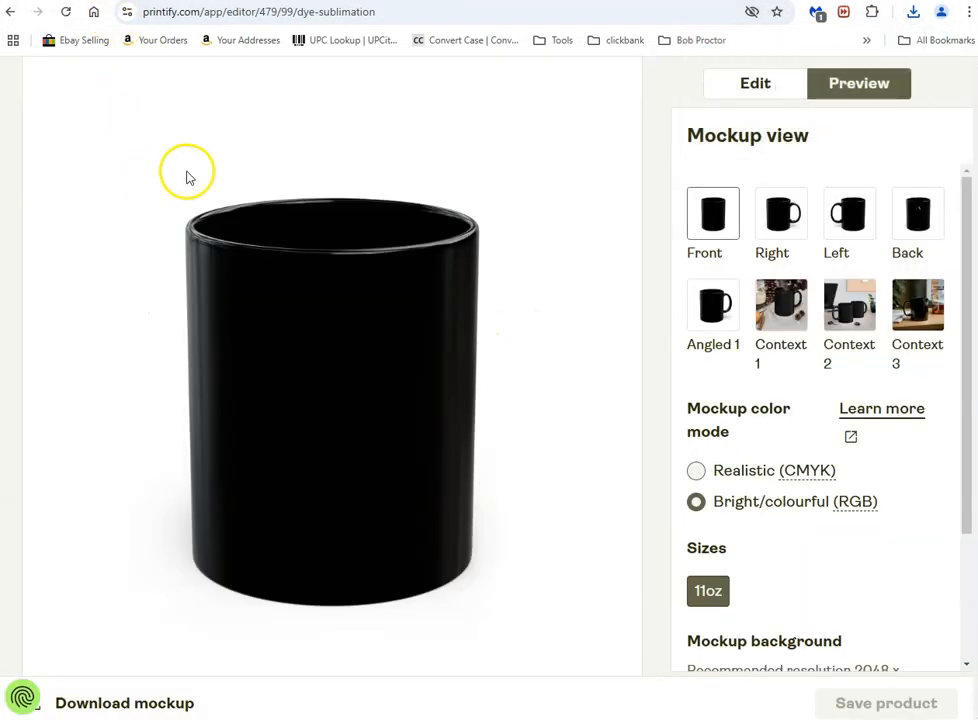
{"action": "left_click", "coordinate": [734, 78]}
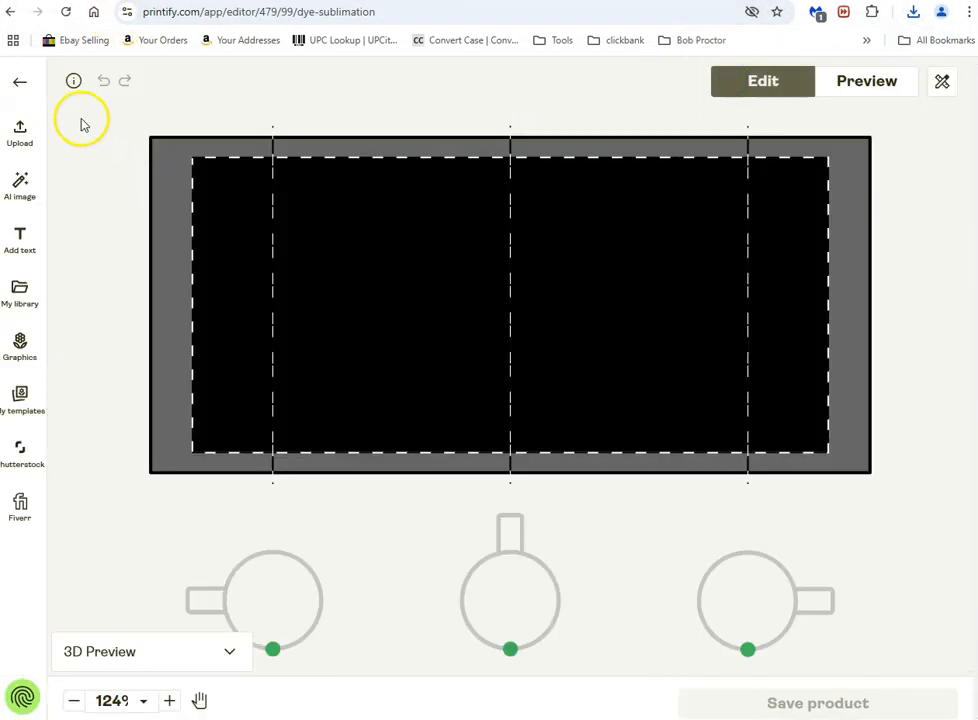
{"action": "left_click", "coordinate": [74, 83]}
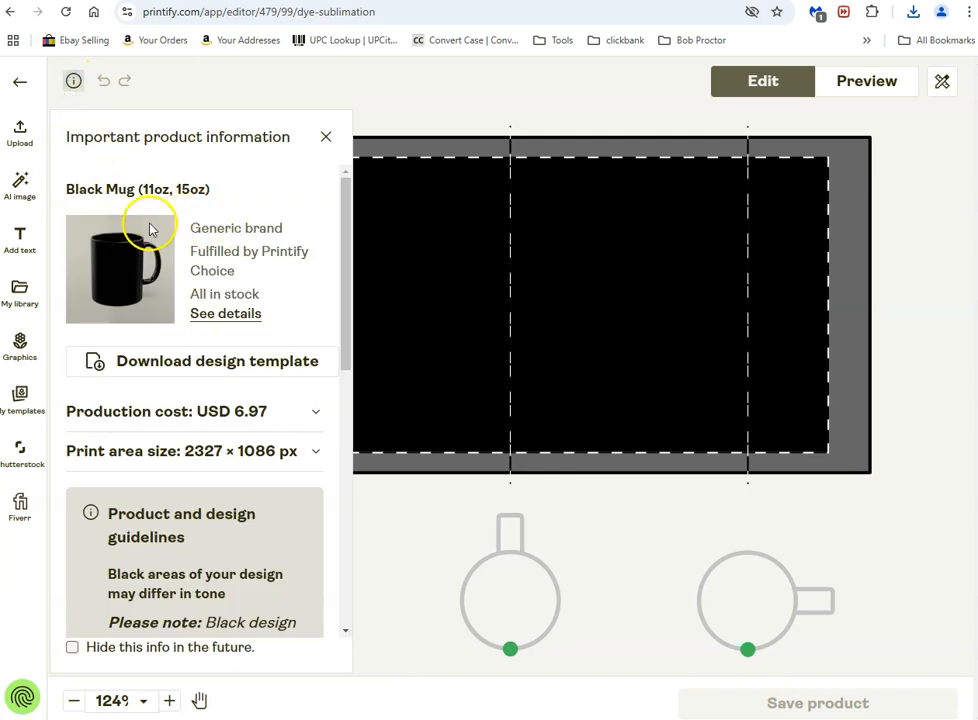
{"action": "scroll", "coordinate": [225, 355], "scroll_direction": "down", "scroll_amount": 3}
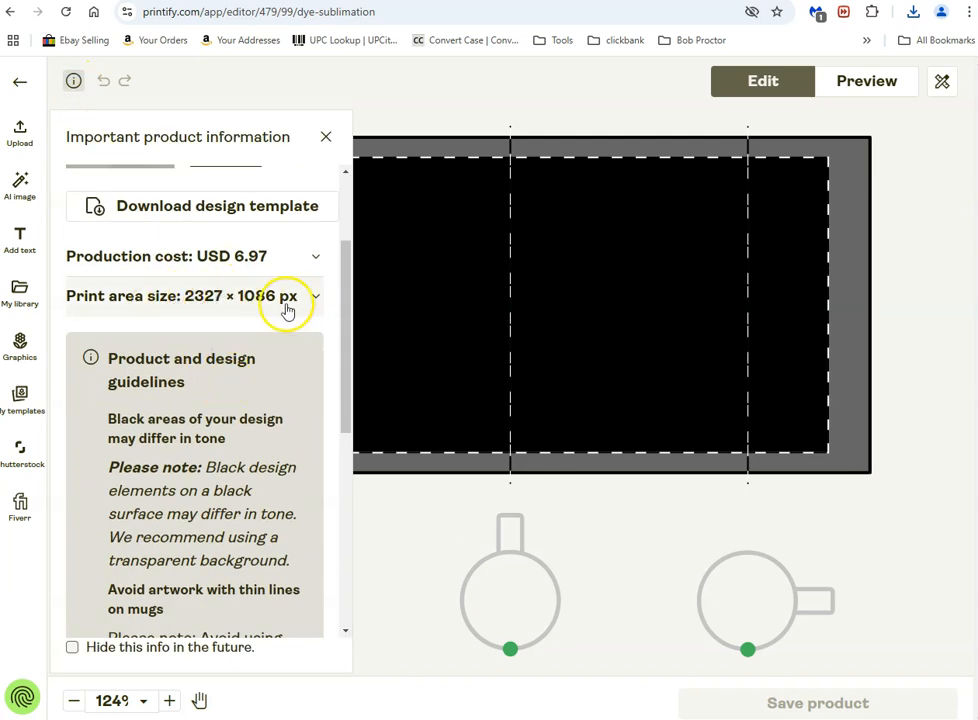
{"action": "scroll", "coordinate": [180, 355], "scroll_direction": "down", "scroll_amount": 1}
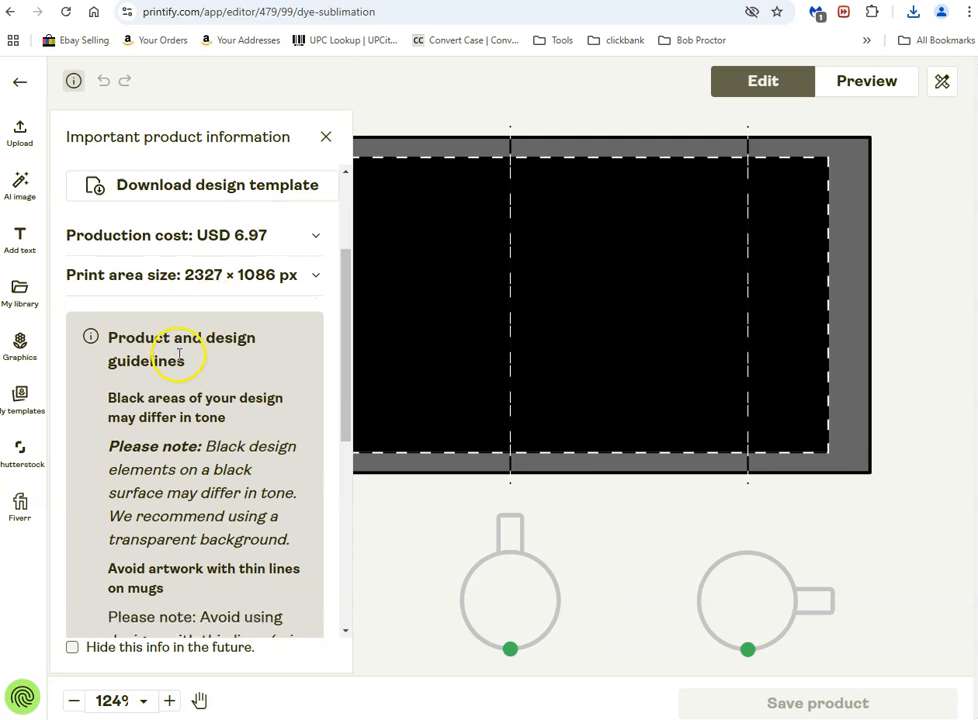
{"action": "scroll", "coordinate": [160, 350], "scroll_direction": "down", "scroll_amount": 2}
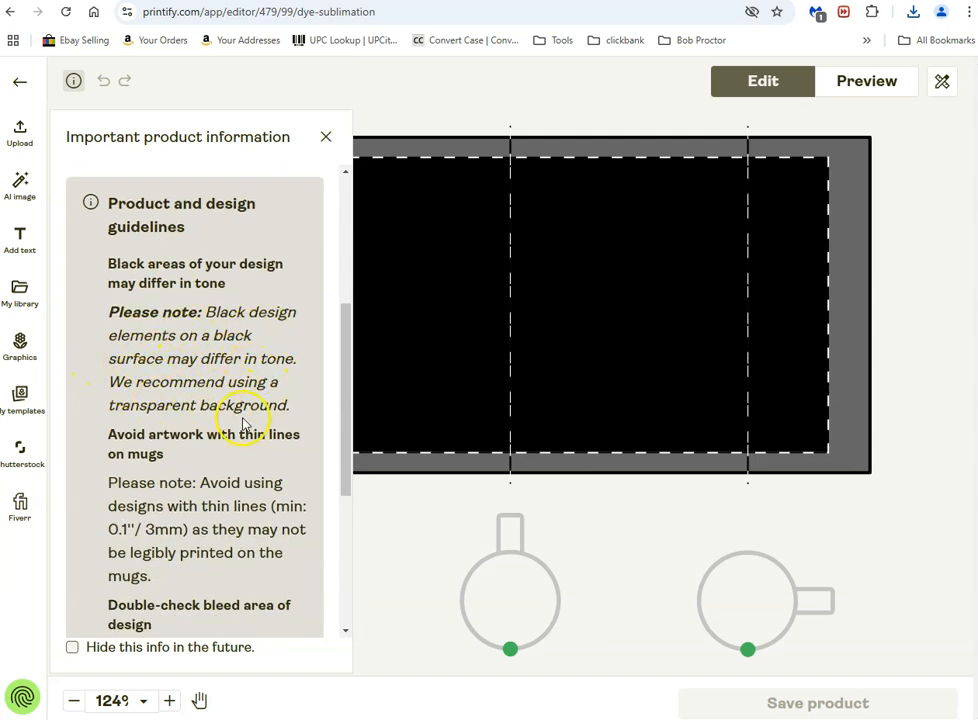
{"action": "scroll", "coordinate": [245, 426], "scroll_direction": "down", "scroll_amount": 5}
{"action": "scroll", "coordinate": [252, 410], "scroll_direction": "up", "scroll_amount": 4}
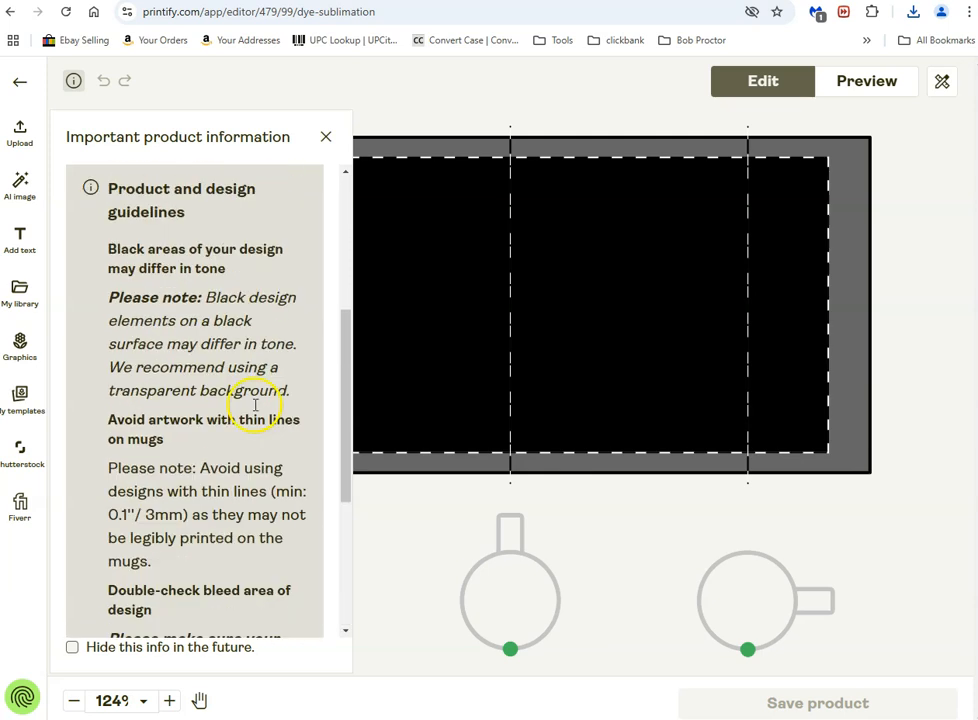
{"action": "scroll", "coordinate": [258, 400], "scroll_direction": "up", "scroll_amount": 5}
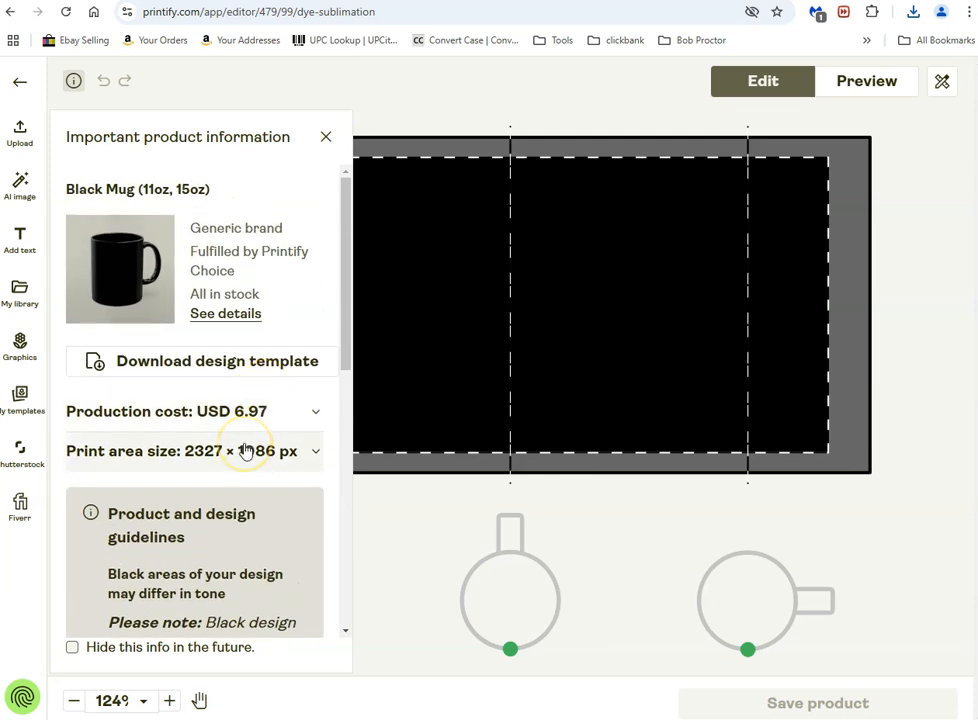
{"action": "left_click", "coordinate": [293, 458]}
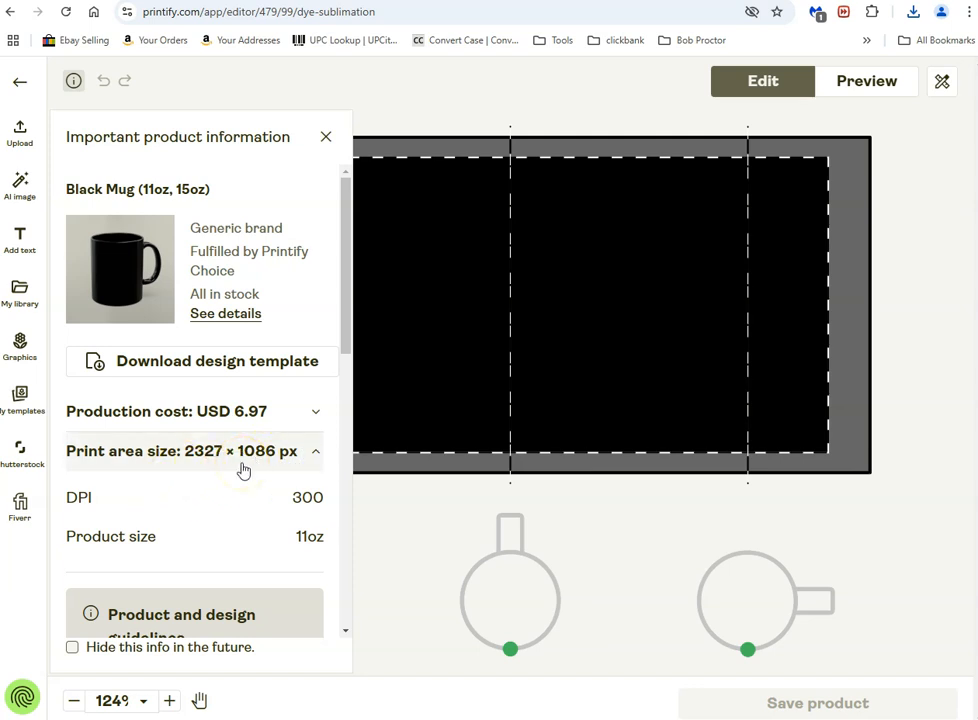
{"action": "left_click", "coordinate": [325, 136]}
{"action": "left_click", "coordinate": [20, 132]}
{"action": "left_click", "coordinate": [131, 203]}
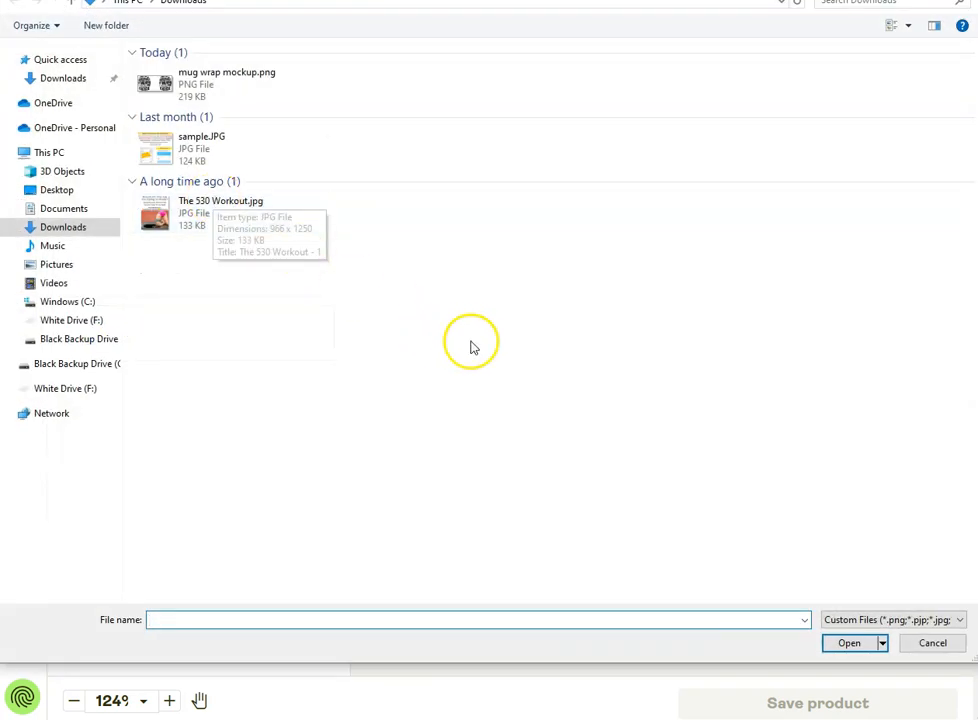
{"action": "left_click", "coordinate": [931, 644]}
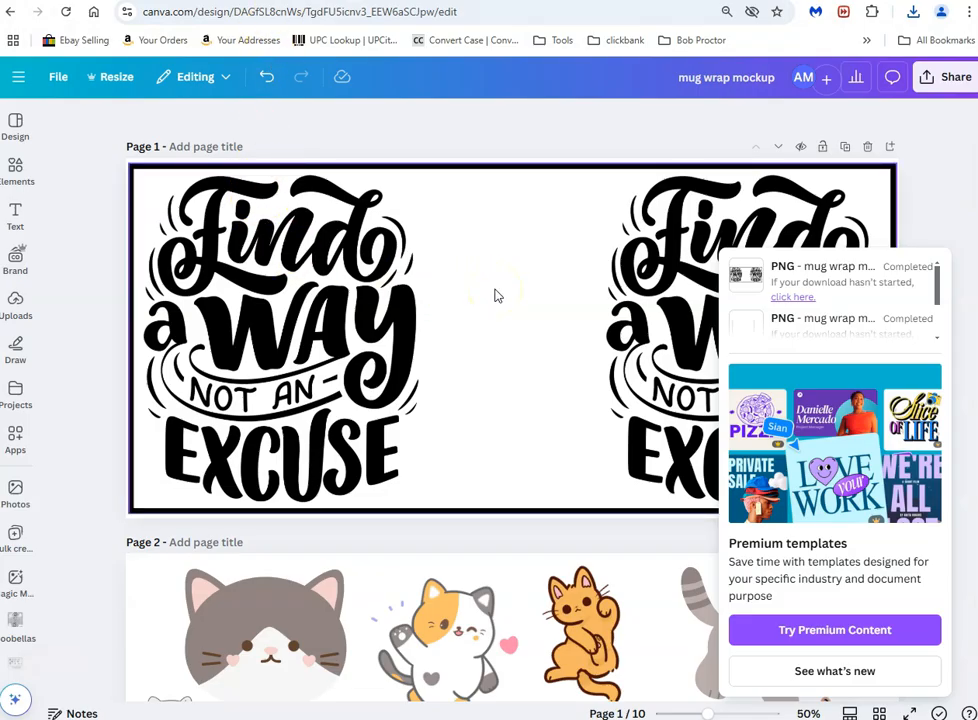
Step: Switch to the Canva design and recolour the page 1 frame's border with the Brilliant Bites red, found by searching colours for "red"
{"action": "left_click", "coordinate": [494, 291]}
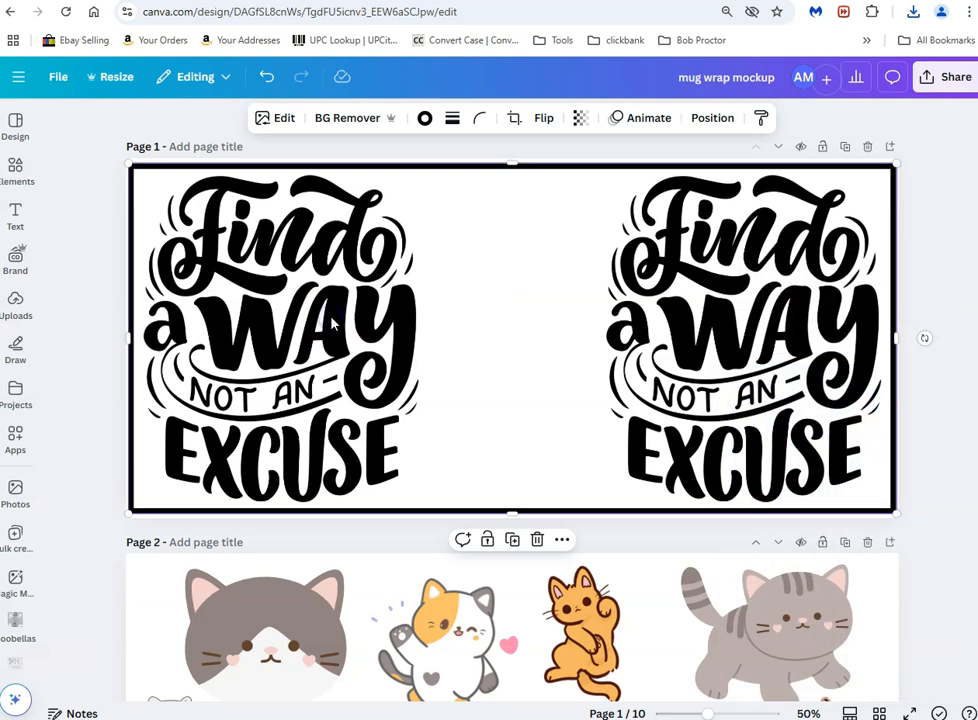
{"action": "left_click", "coordinate": [424, 118]}
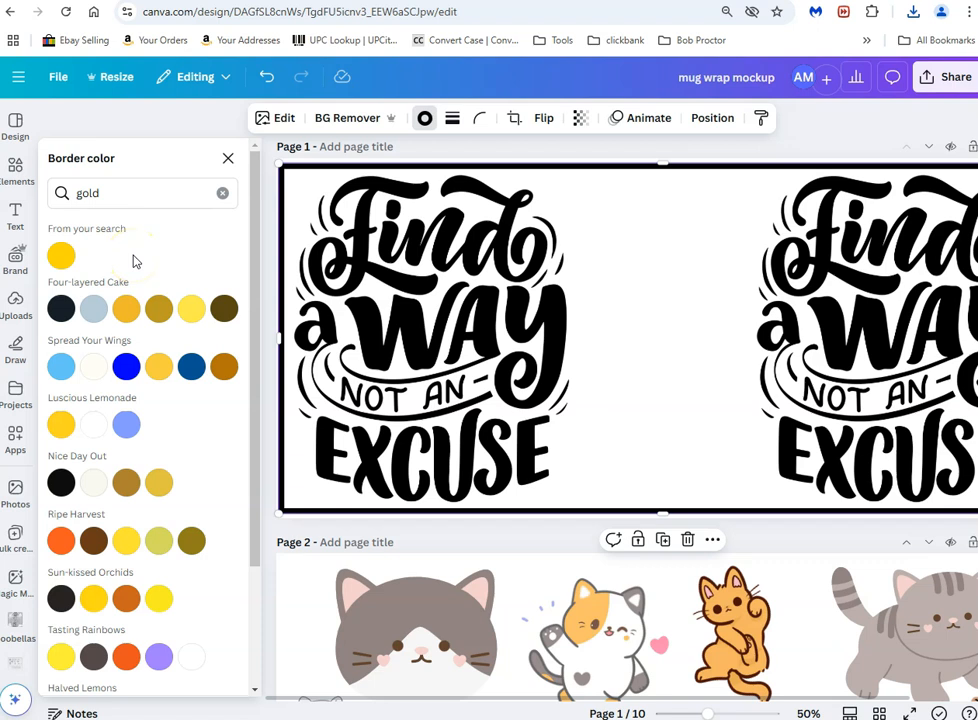
{"action": "scroll", "coordinate": [135, 280], "scroll_direction": "down", "scroll_amount": 1}
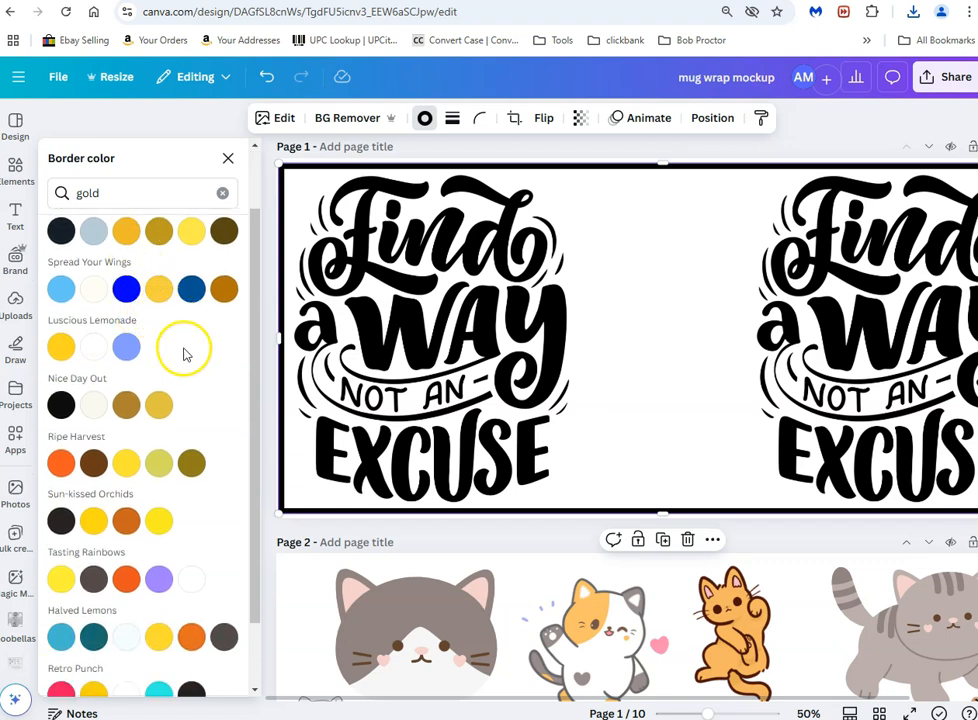
{"action": "scroll", "coordinate": [186, 349], "scroll_direction": "down", "scroll_amount": 1}
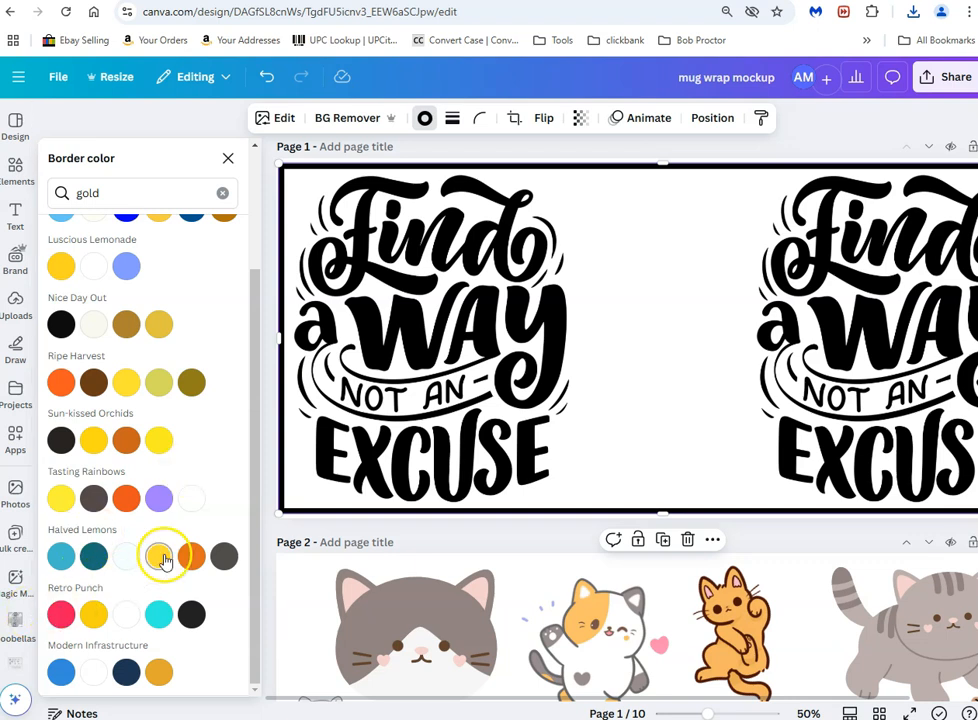
{"action": "scroll", "coordinate": [163, 561], "scroll_direction": "up", "scroll_amount": 3}
{"action": "left_click_drag", "start_coordinate": [100, 193], "coordinate": [63, 194]}
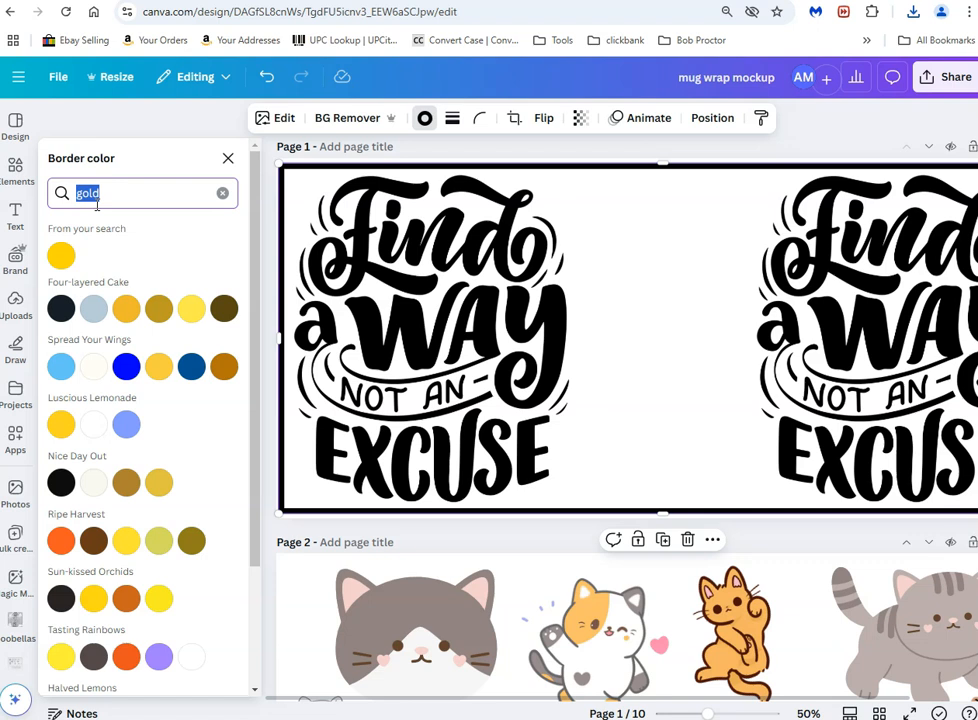
{"action": "type", "text": "red"}
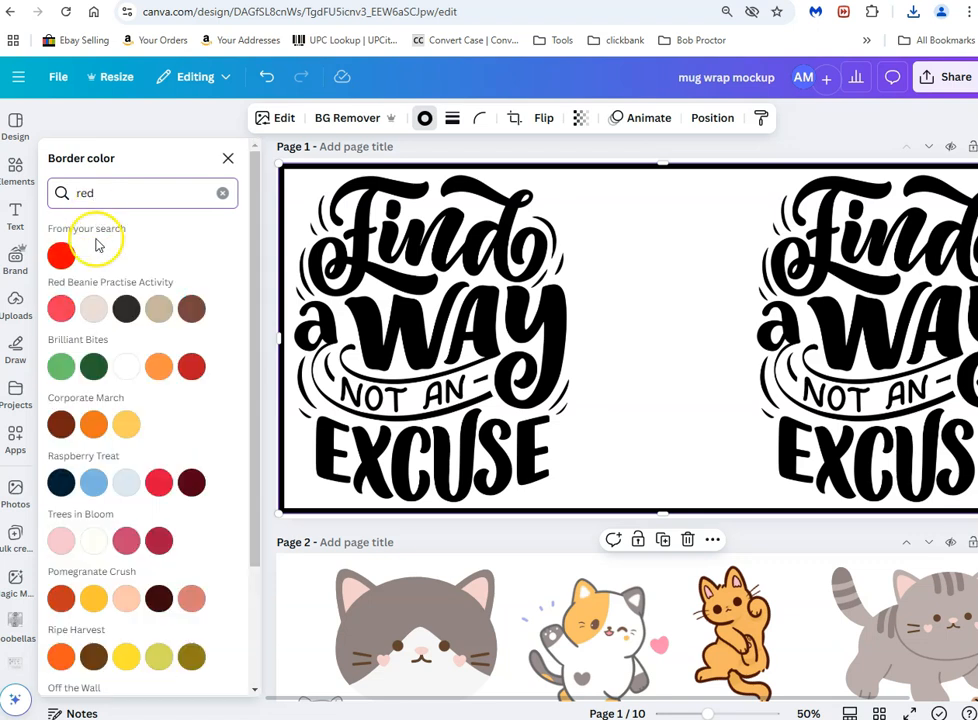
{"action": "scroll", "coordinate": [180, 340], "scroll_direction": "down", "scroll_amount": 2}
{"action": "left_click", "coordinate": [192, 296]}
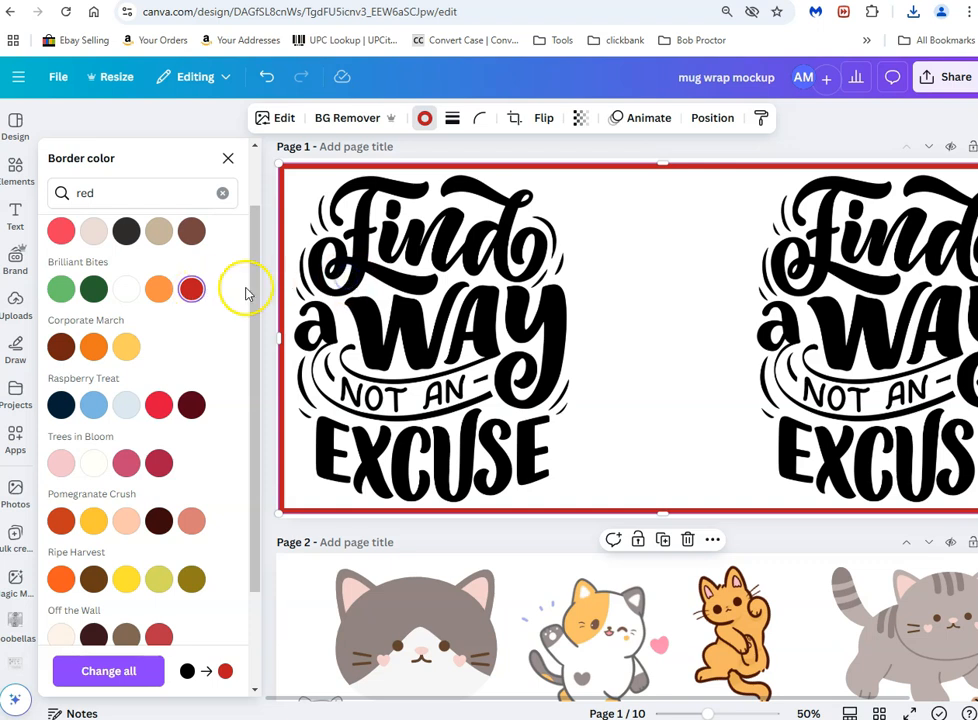
{"action": "left_click", "coordinate": [183, 292]}
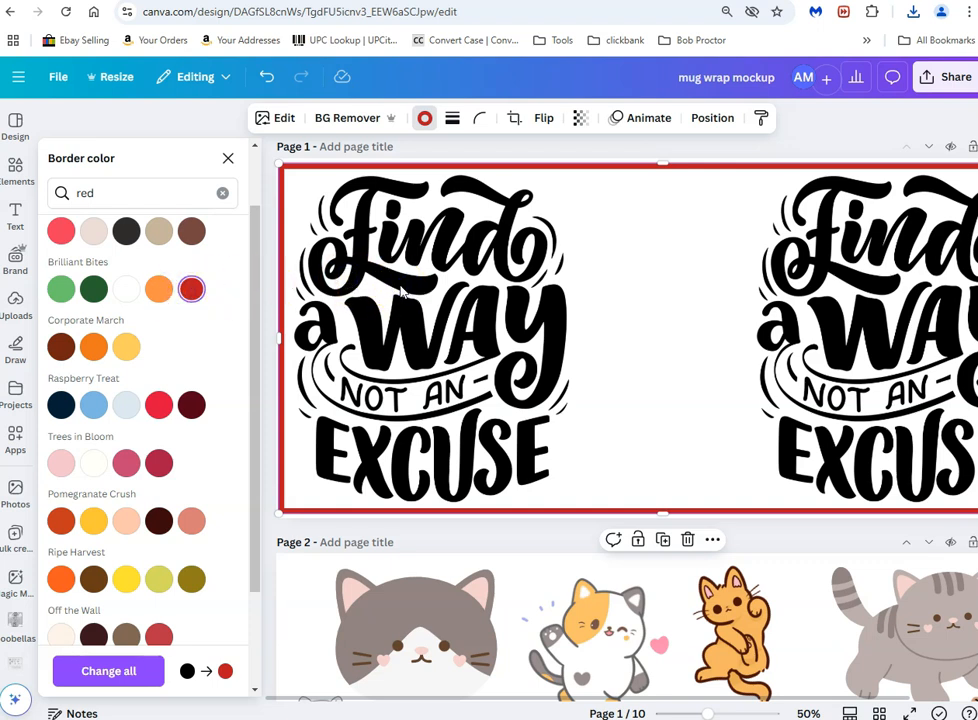
Step: Try the bright red Raspberry Treat colour on the frame's border and restore the Brilliant Bites red
{"action": "scroll", "coordinate": [585, 317], "scroll_direction": "down", "scroll_amount": 2}
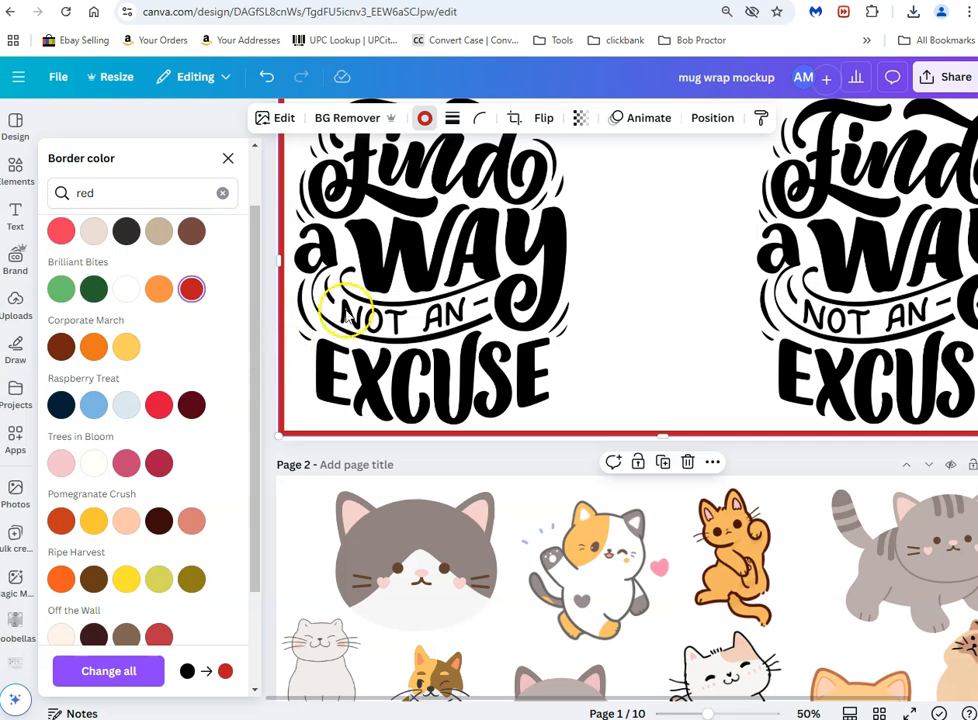
{"action": "left_click", "coordinate": [157, 404]}
{"action": "left_click", "coordinate": [191, 289]}
{"action": "scroll", "coordinate": [447, 323], "scroll_direction": "down", "scroll_amount": 3}
{"action": "scroll", "coordinate": [454, 327], "scroll_direction": "up", "scroll_amount": 8}
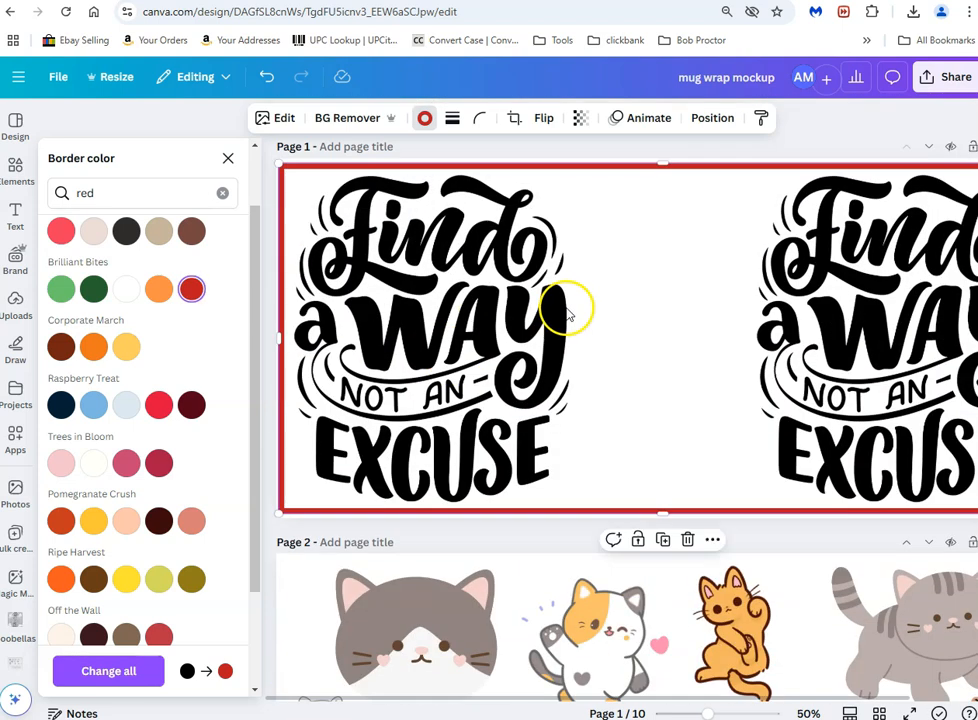
{"action": "left_click", "coordinate": [228, 159]}
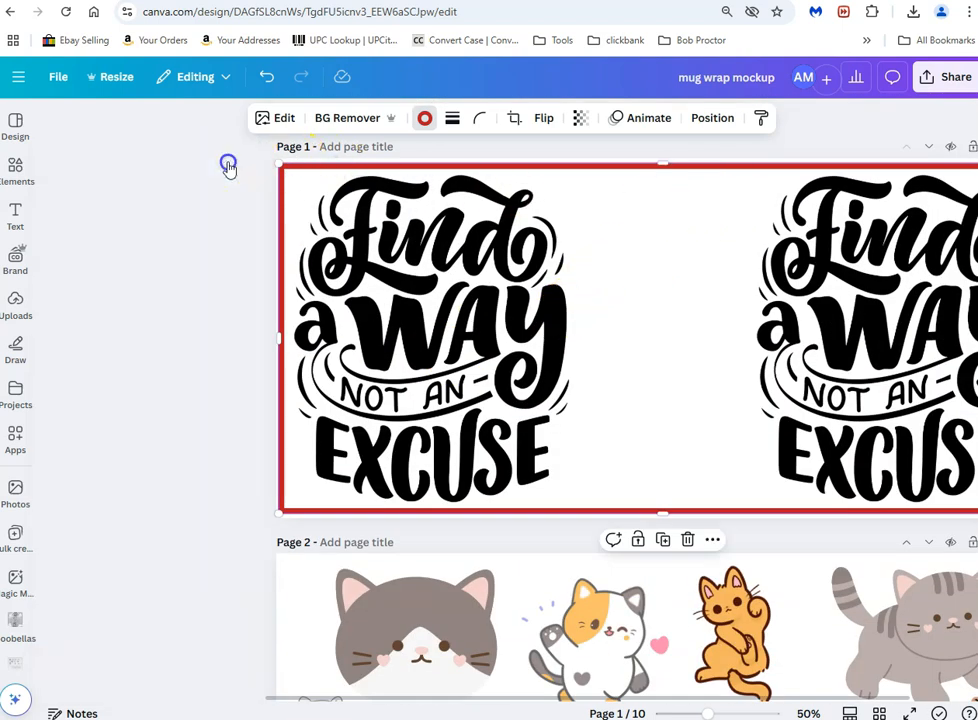
Step: Send the red rectangular frame on page 1 to the back, behind the lettering
{"action": "double_click", "coordinate": [730, 281]}
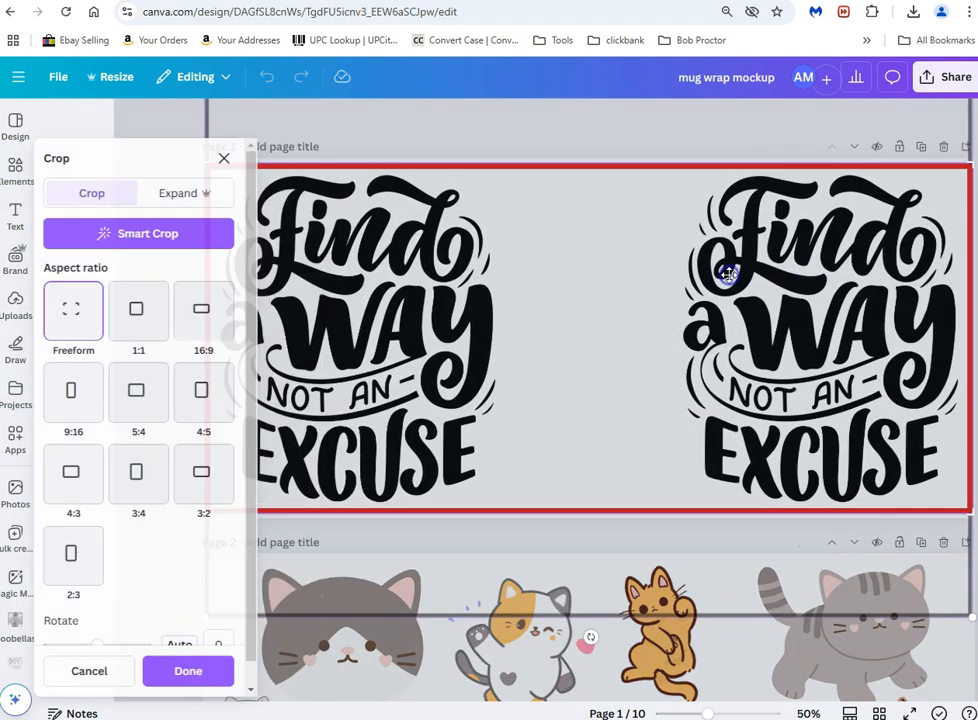
{"action": "left_click", "coordinate": [228, 159]}
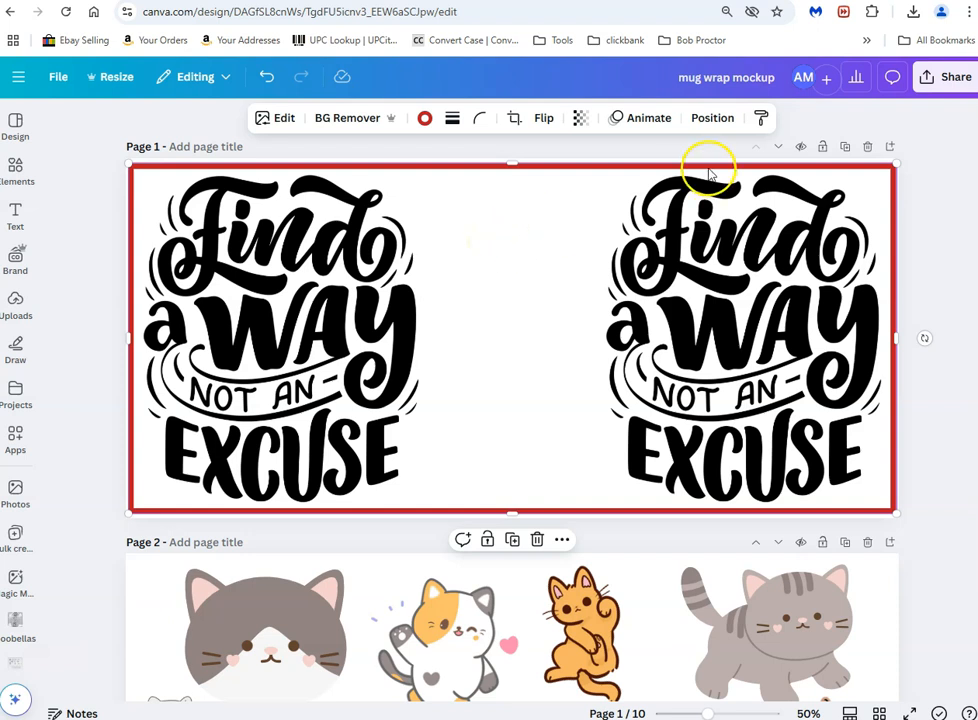
{"action": "left_click", "coordinate": [710, 120]}
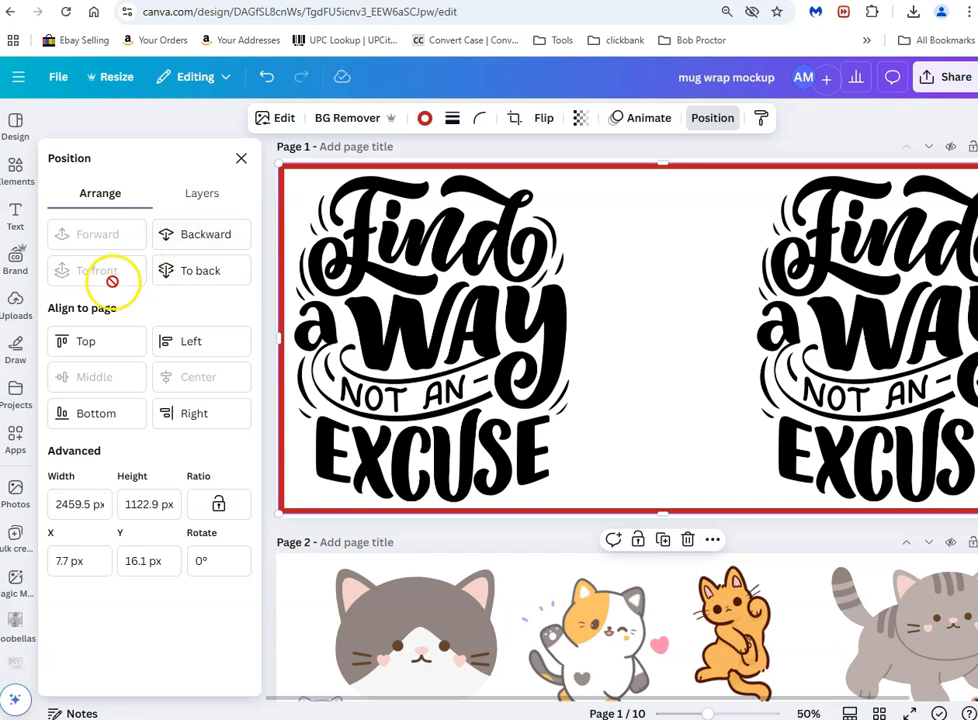
{"action": "left_click", "coordinate": [196, 271]}
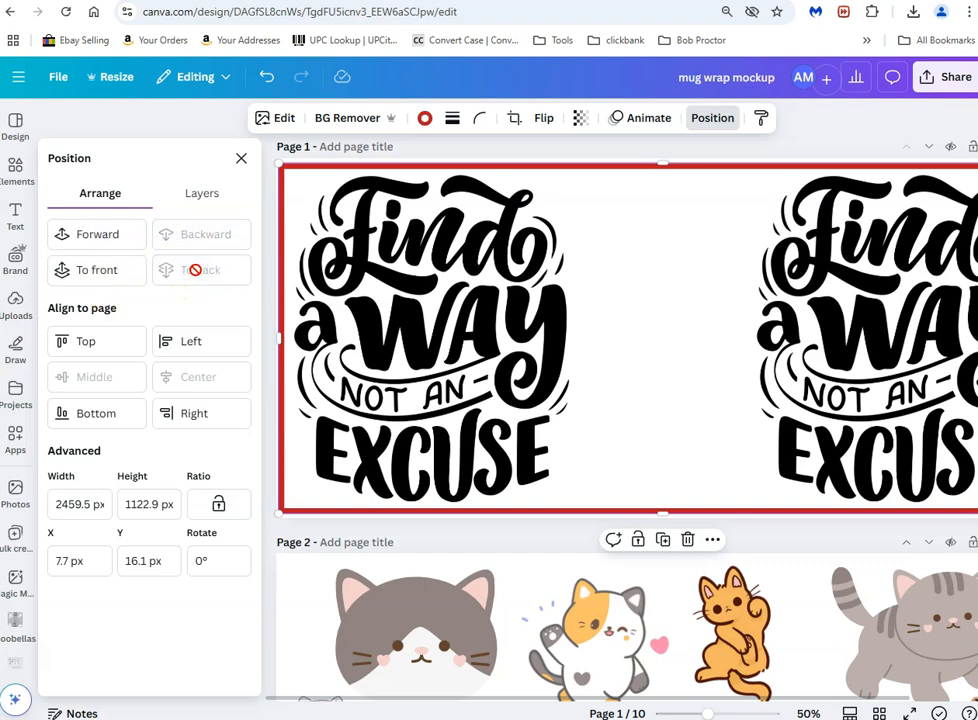
Step: Select the left lettering on page 1 and try the Brand Kit's bright red on it
{"action": "left_click", "coordinate": [447, 282]}
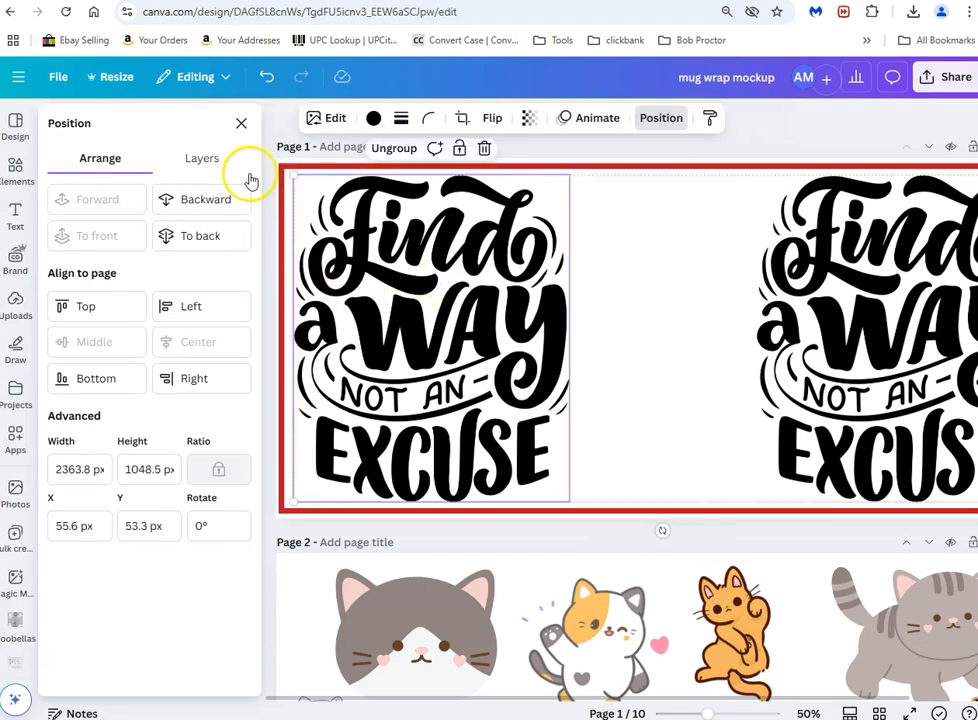
{"action": "left_click", "coordinate": [241, 123]}
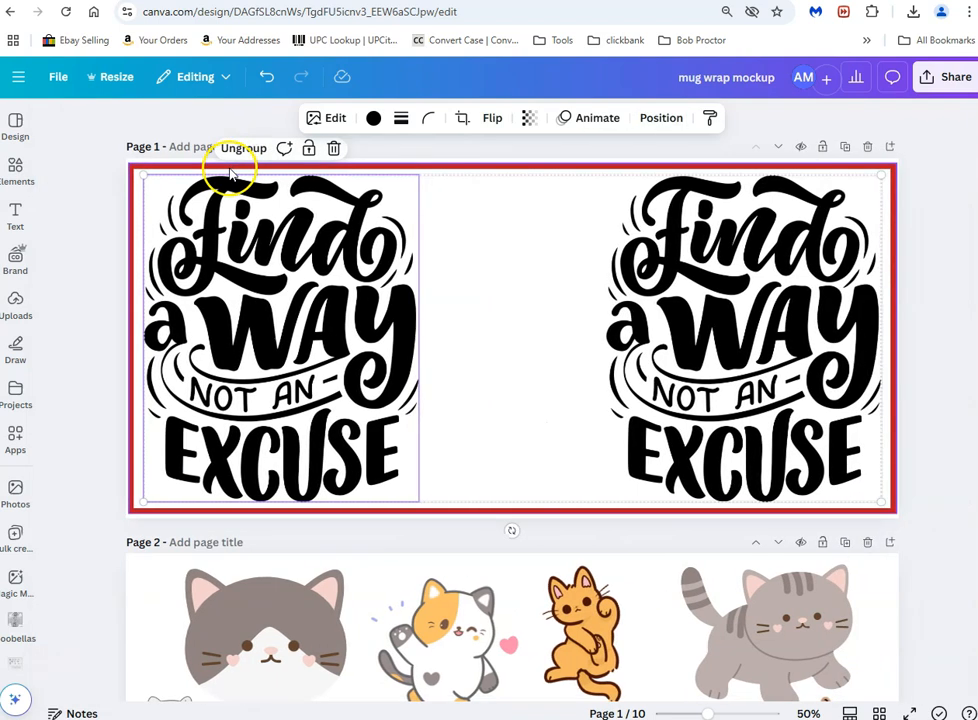
{"action": "left_click", "coordinate": [374, 120]}
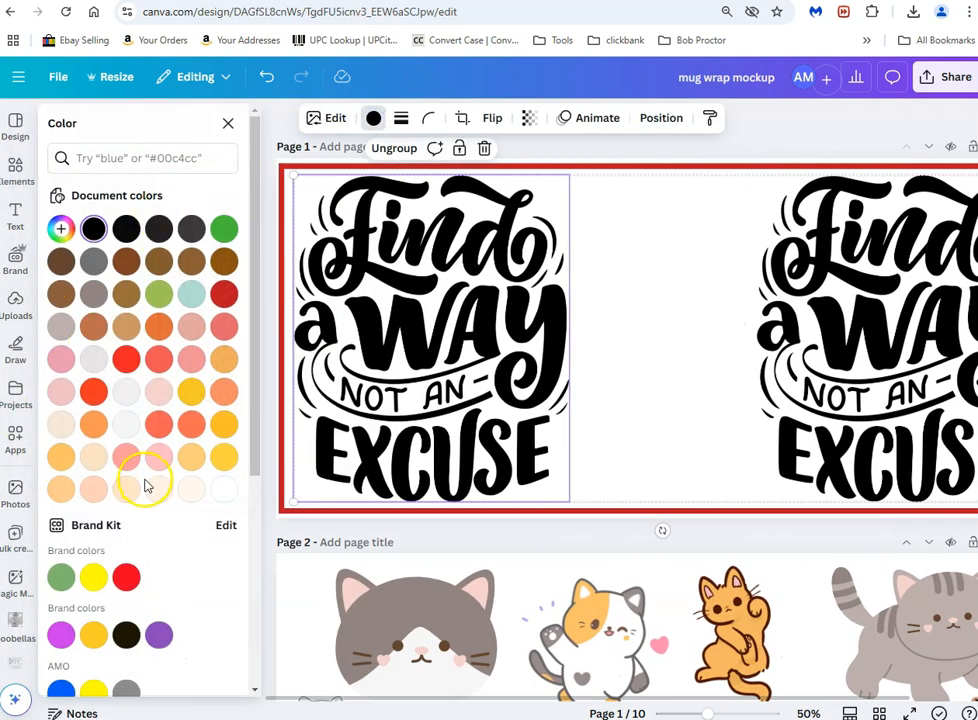
{"action": "left_click", "coordinate": [126, 577]}
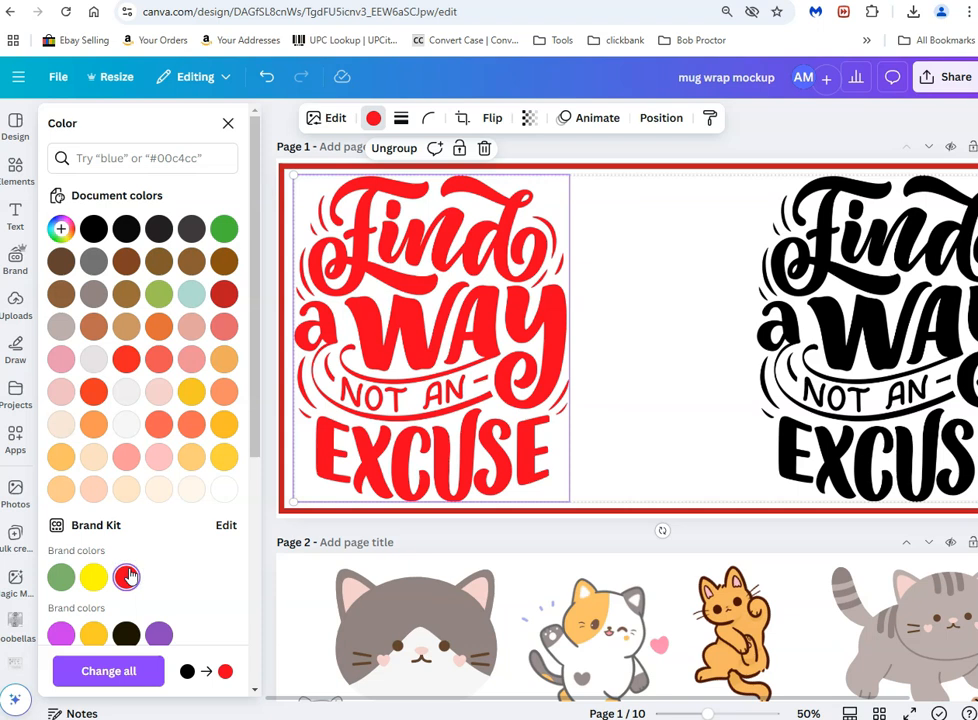
Step: Recolour the left and right lettering on page 1 with the frame's dark red from the document colours
{"action": "scroll", "coordinate": [168, 531], "scroll_direction": "down", "scroll_amount": 5}
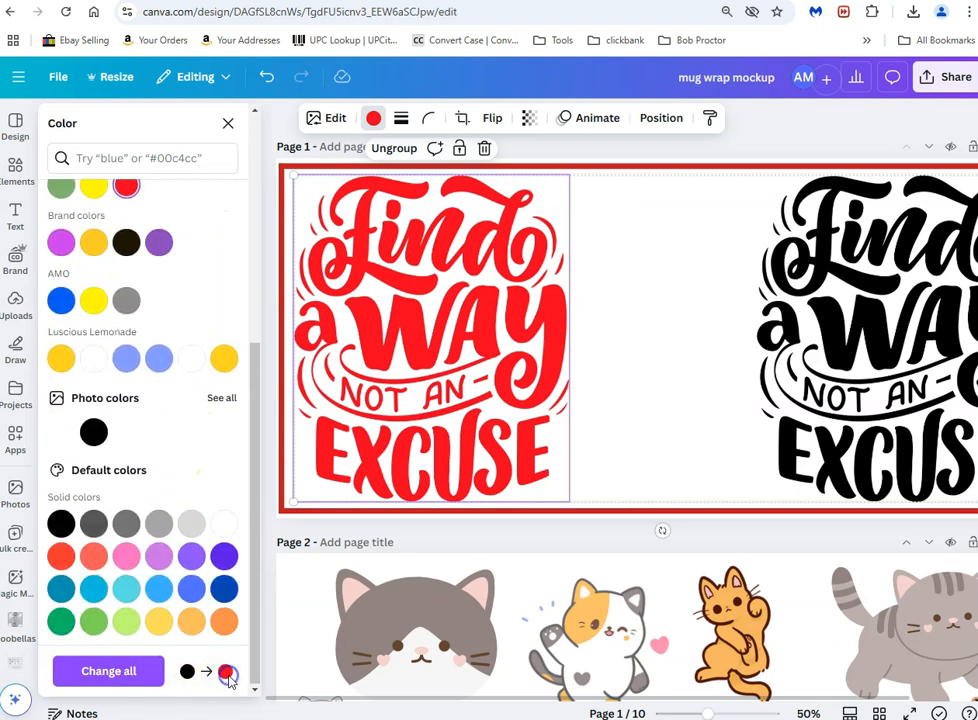
{"action": "scroll", "coordinate": [183, 488], "scroll_direction": "up", "scroll_amount": 3}
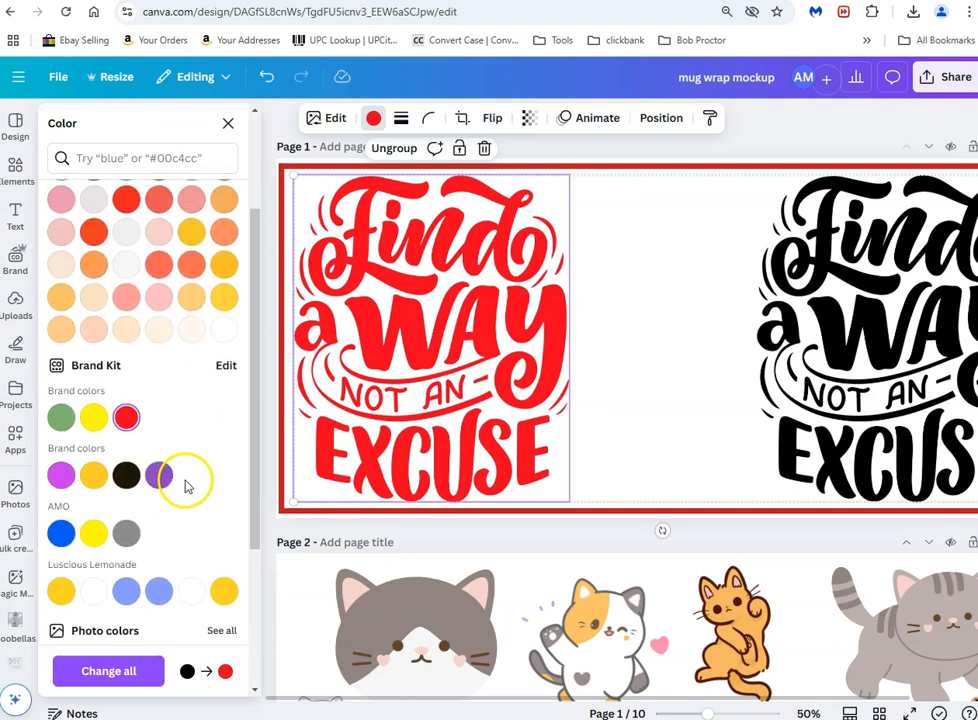
{"action": "scroll", "coordinate": [185, 485], "scroll_direction": "up", "scroll_amount": 2}
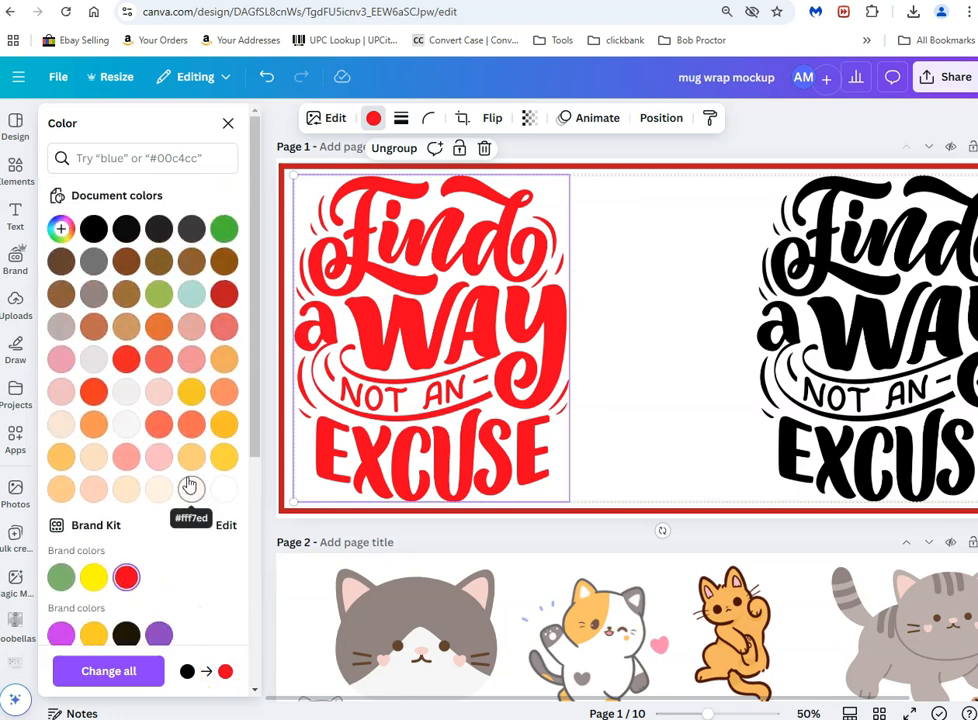
{"action": "scroll", "coordinate": [190, 485], "scroll_direction": "down", "scroll_amount": 5}
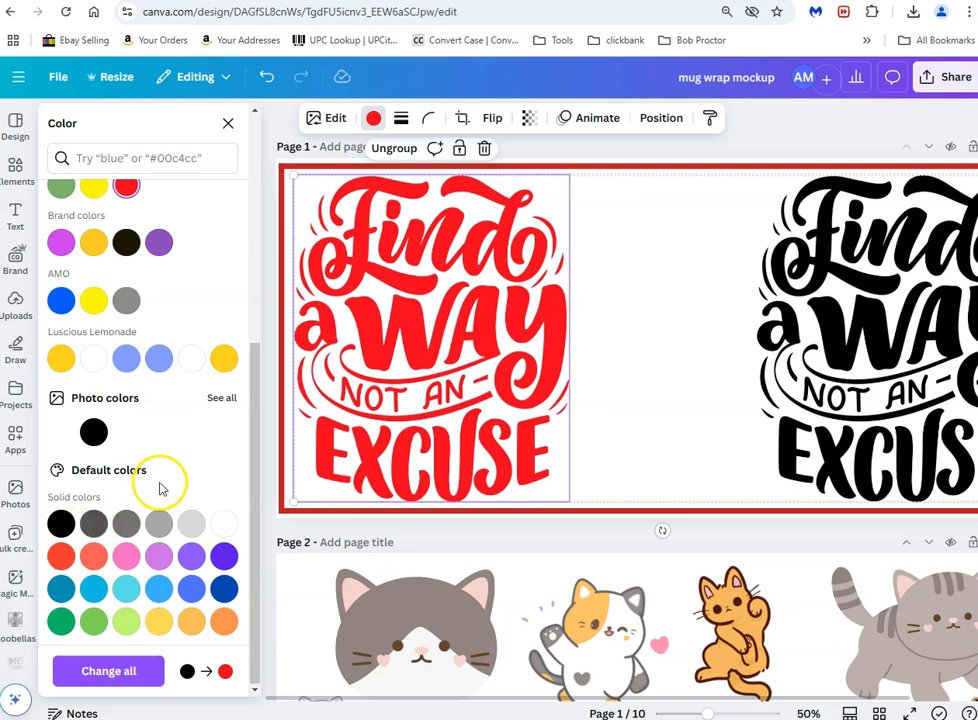
{"action": "scroll", "coordinate": [168, 480], "scroll_direction": "up", "scroll_amount": 4}
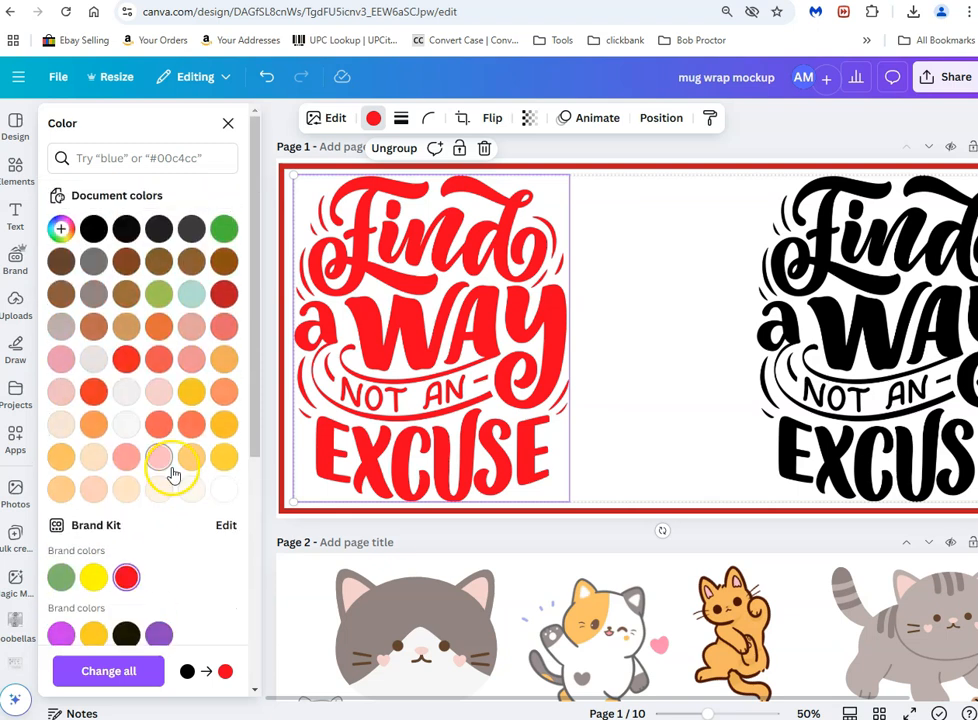
{"action": "left_click", "coordinate": [92, 393]}
{"action": "left_click", "coordinate": [126, 358]}
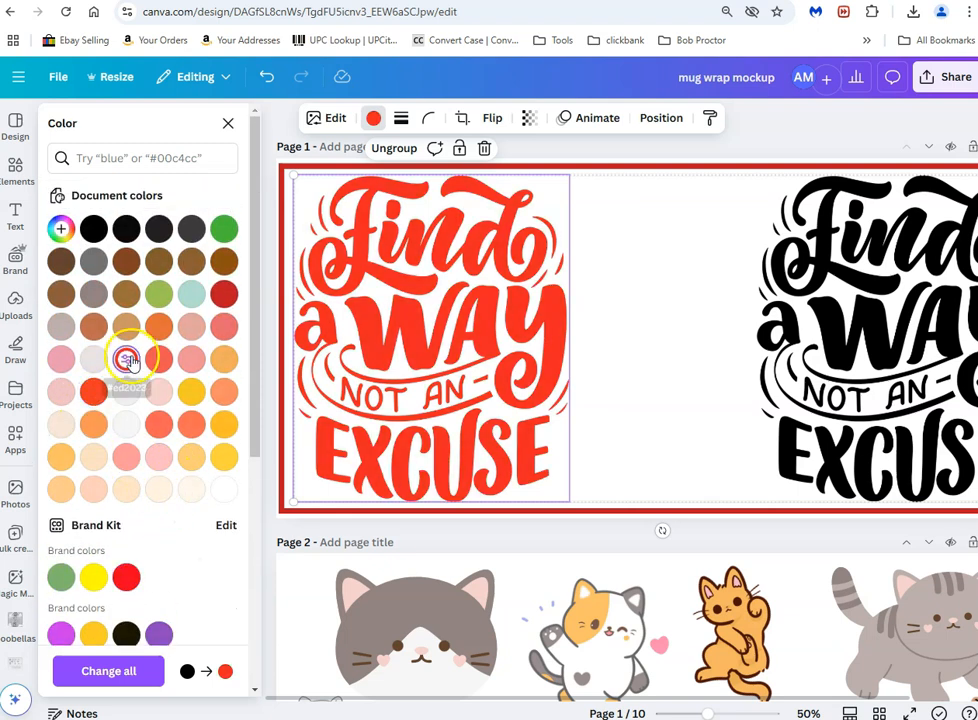
{"action": "left_click", "coordinate": [223, 297]}
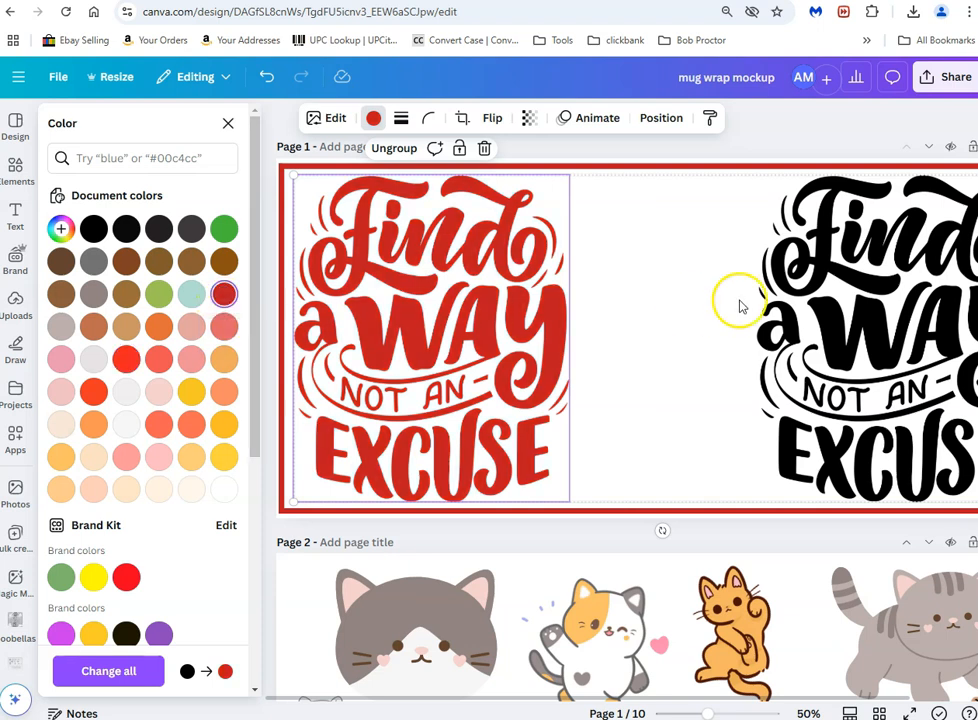
{"action": "left_click", "coordinate": [818, 289]}
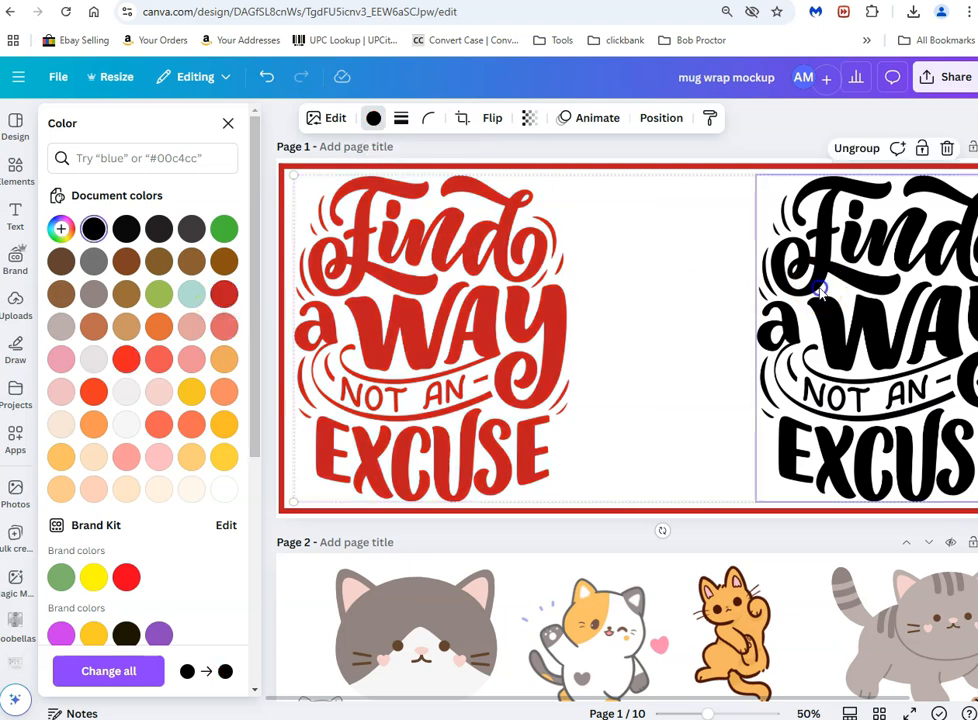
{"action": "left_click", "coordinate": [223, 294]}
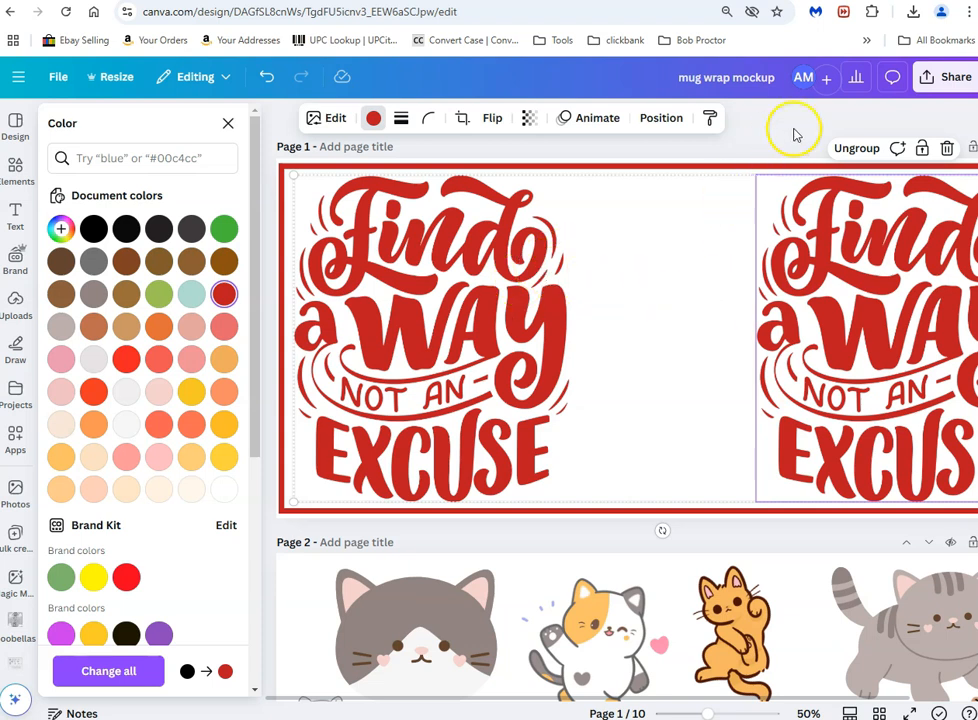
Step: Download page 1 as a PNG with transparent background, replacing the existing mug wrap mockup.png in the Downloads folder
{"action": "left_click", "coordinate": [933, 77]}
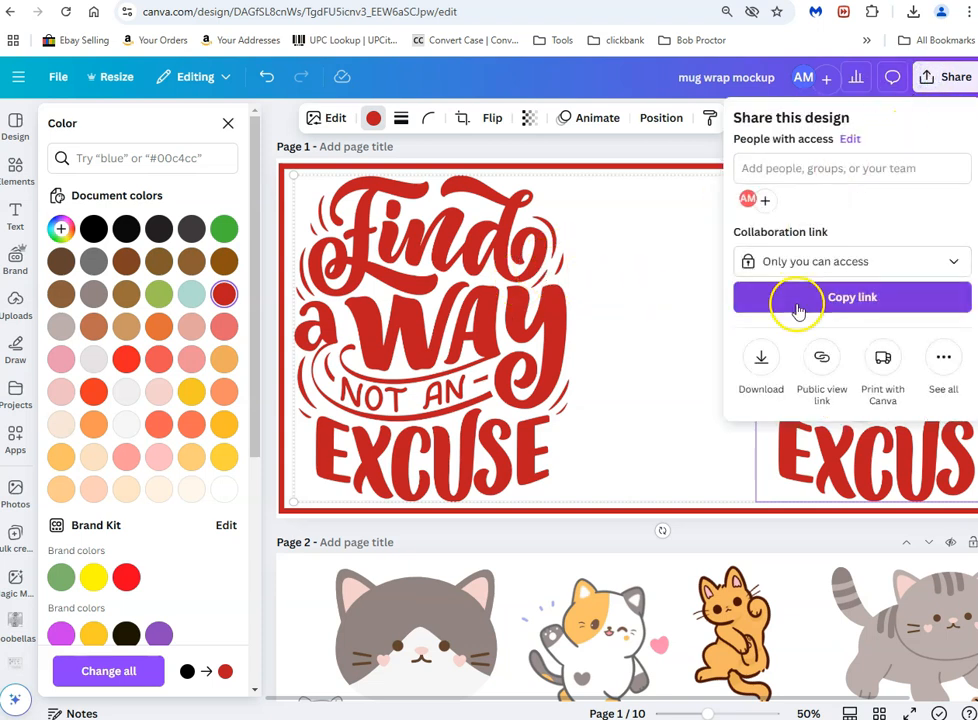
{"action": "left_click", "coordinate": [762, 356]}
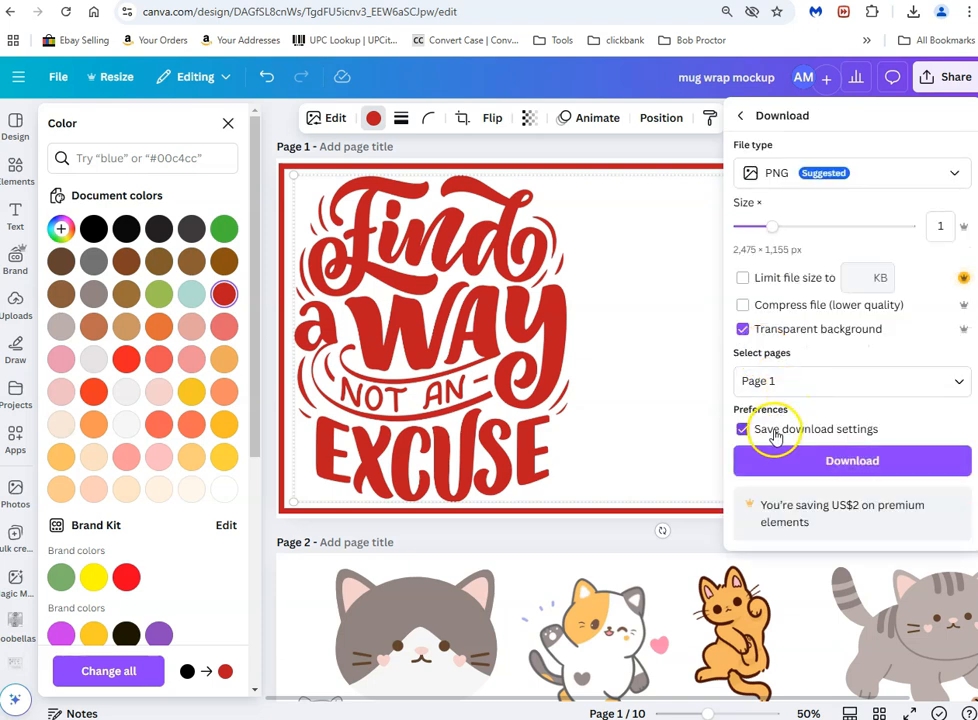
{"action": "left_click", "coordinate": [803, 380]}
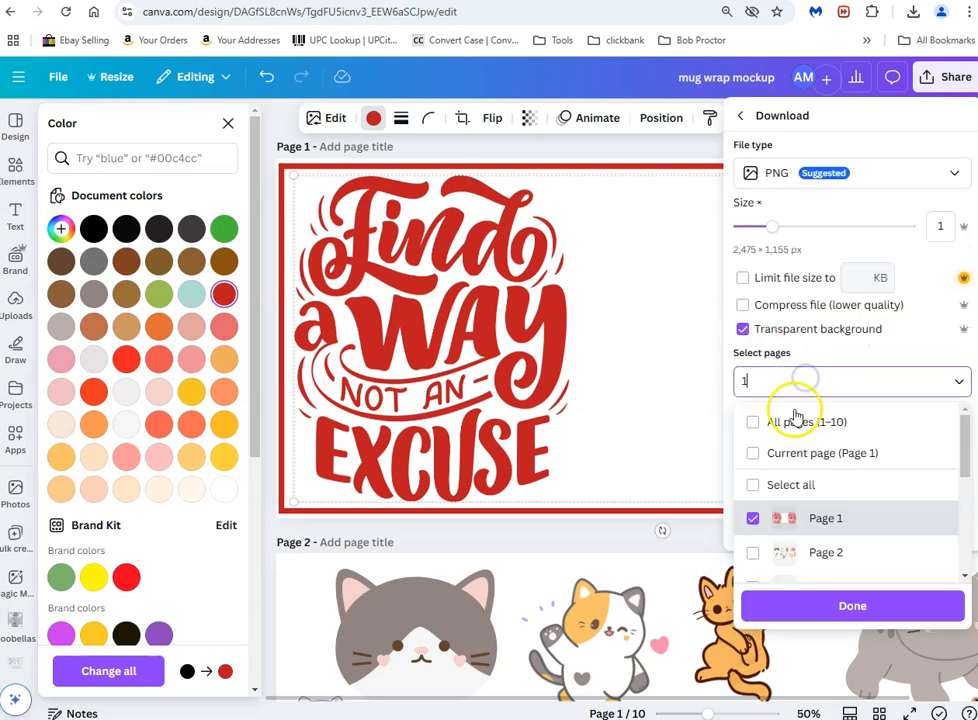
{"action": "scroll", "coordinate": [795, 560], "scroll_direction": "down", "scroll_amount": 1}
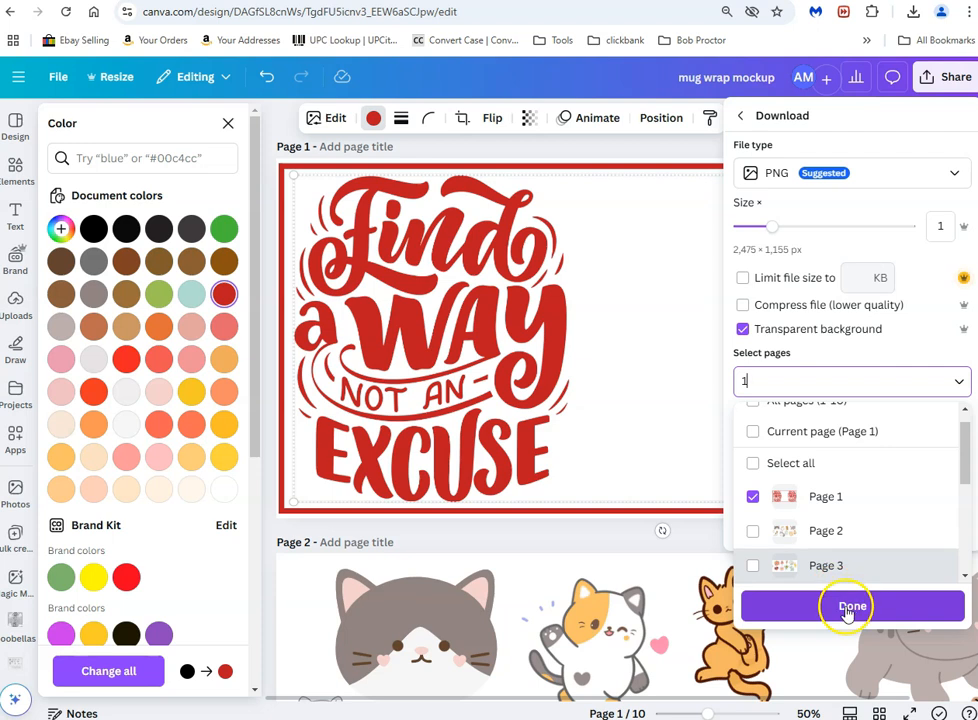
{"action": "left_click", "coordinate": [850, 607]}
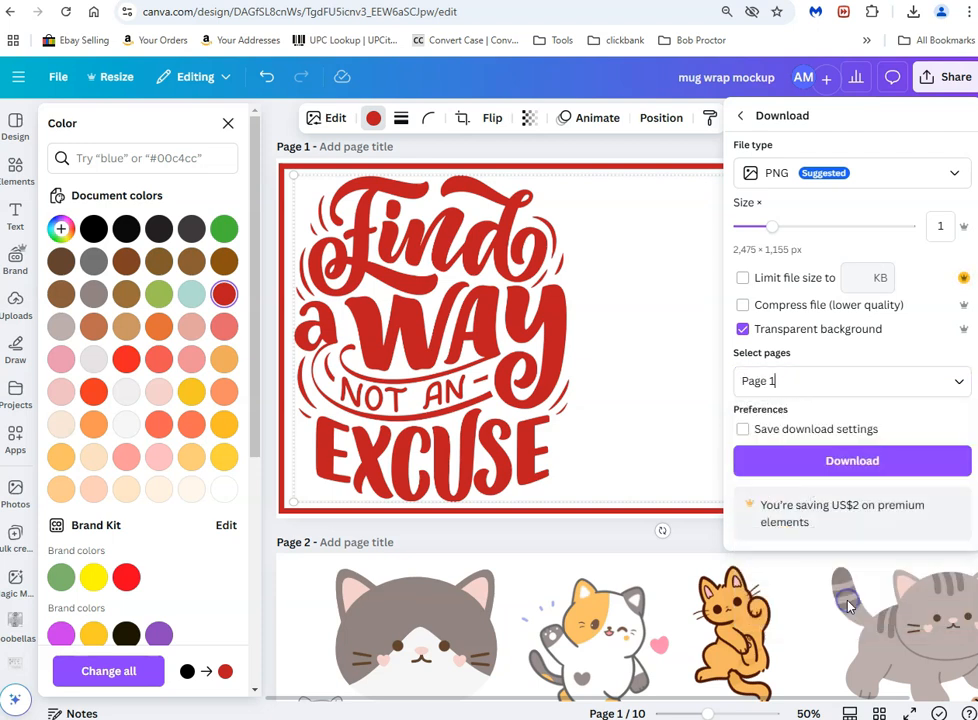
{"action": "left_click", "coordinate": [843, 461]}
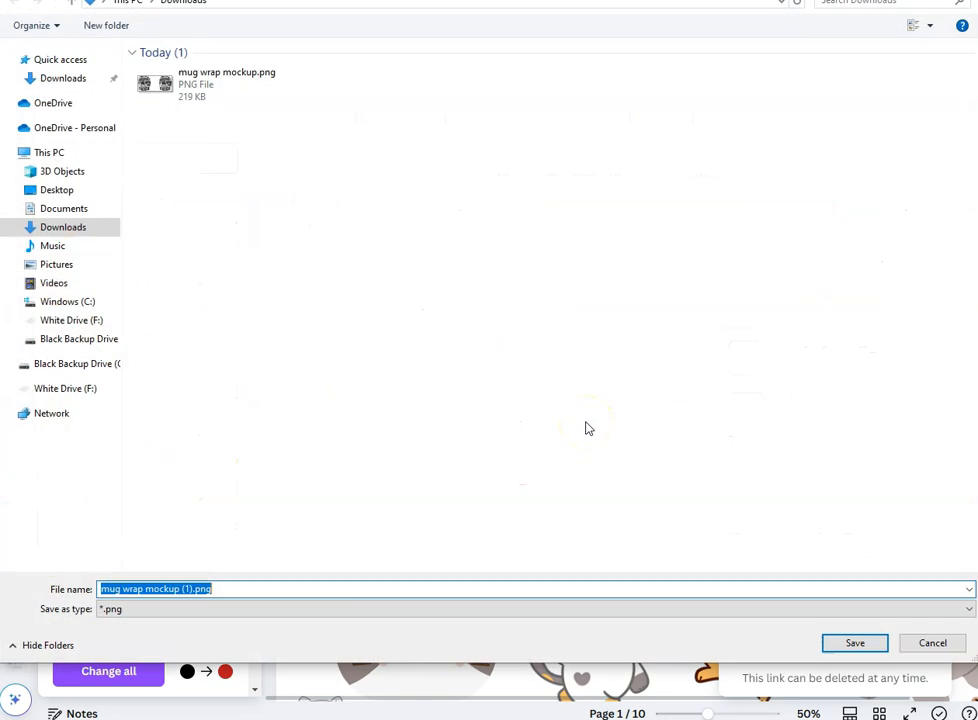
{"action": "left_click", "coordinate": [225, 84]}
{"action": "left_click", "coordinate": [853, 643]}
{"action": "left_click", "coordinate": [527, 352]}
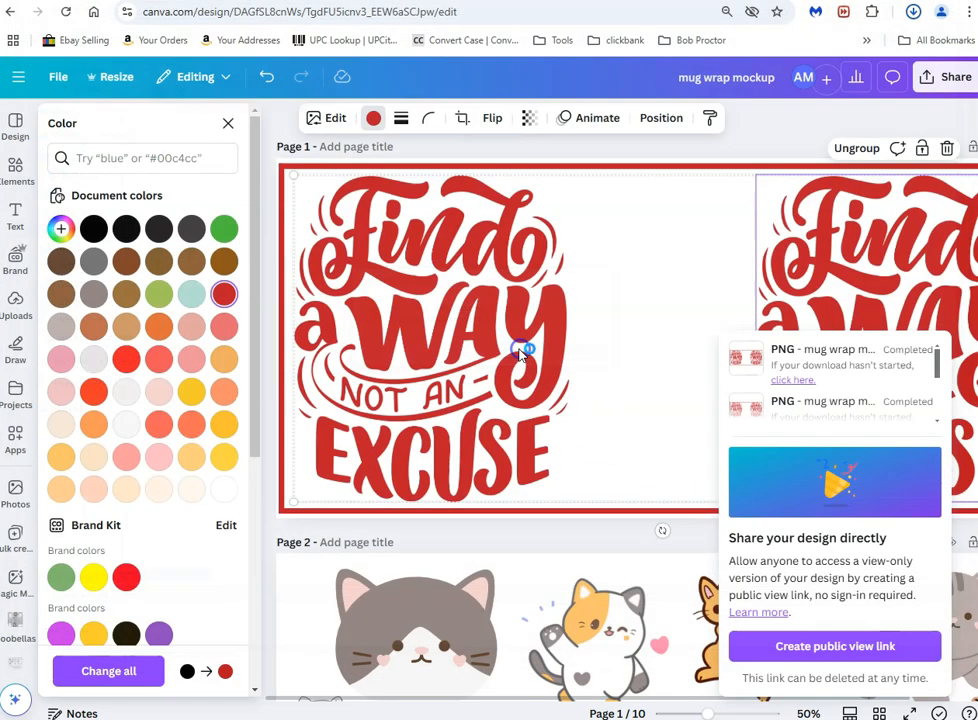
Step: Switch to the Printify black mug editor and upload mug wrap mockup.png from the device
{"action": "key", "text": "ctrl+Tab"}
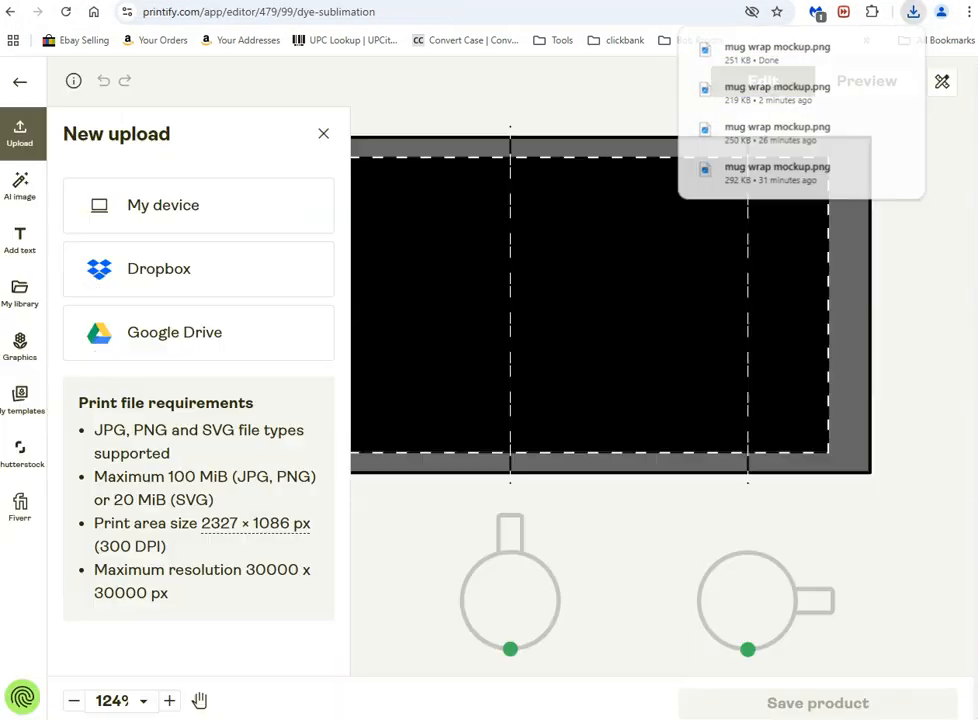
{"action": "left_click", "coordinate": [323, 135]}
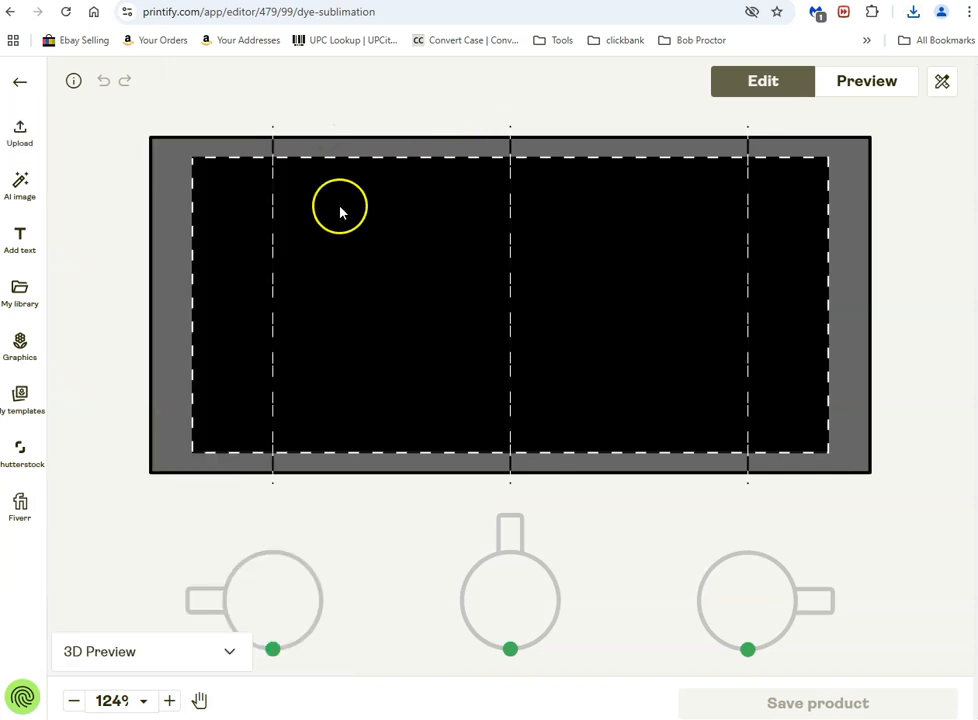
{"action": "left_click", "coordinate": [20, 130]}
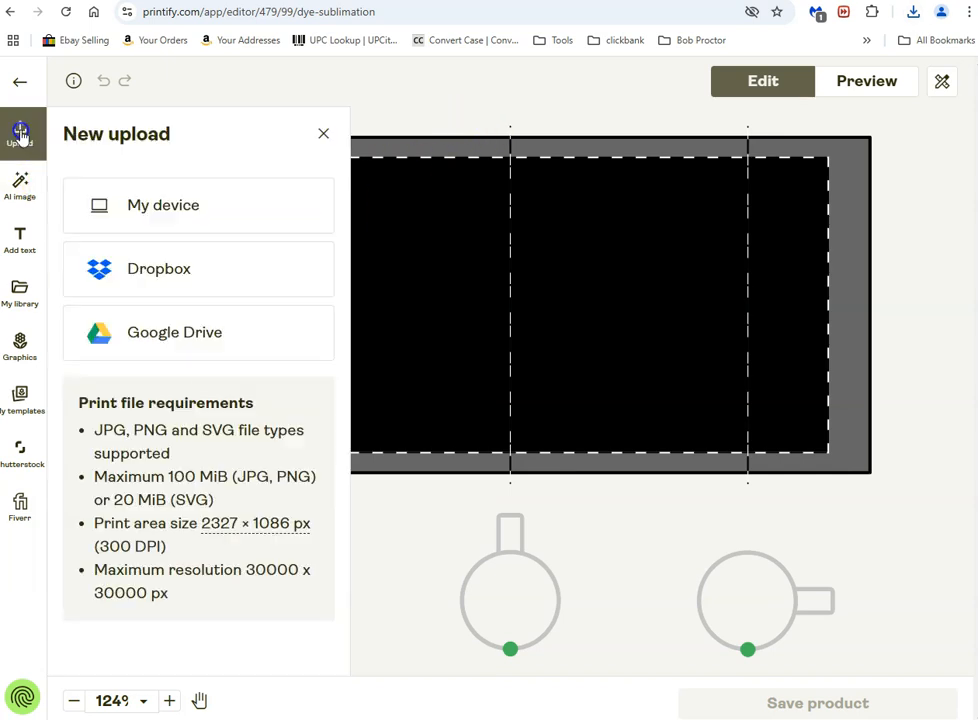
{"action": "left_click", "coordinate": [124, 206]}
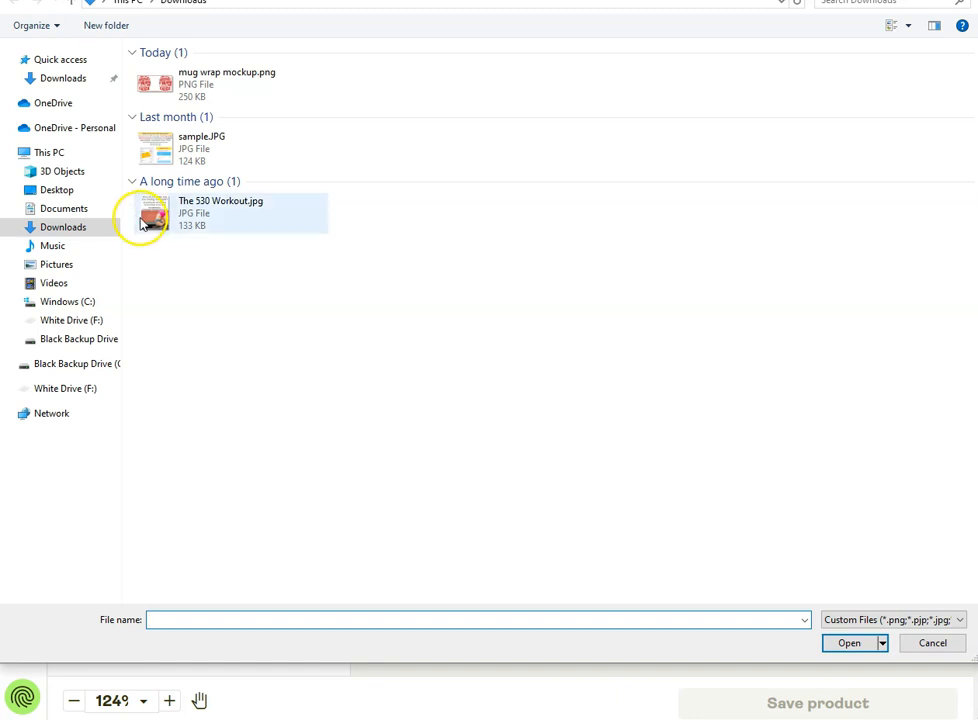
{"action": "left_click", "coordinate": [209, 94]}
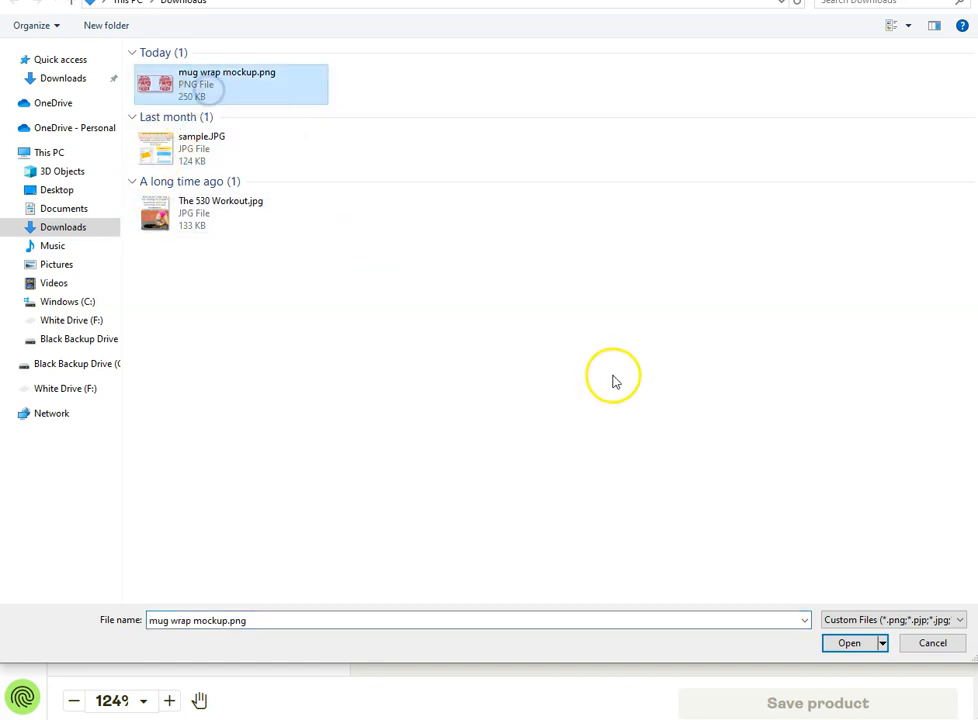
{"action": "left_click", "coordinate": [858, 644]}
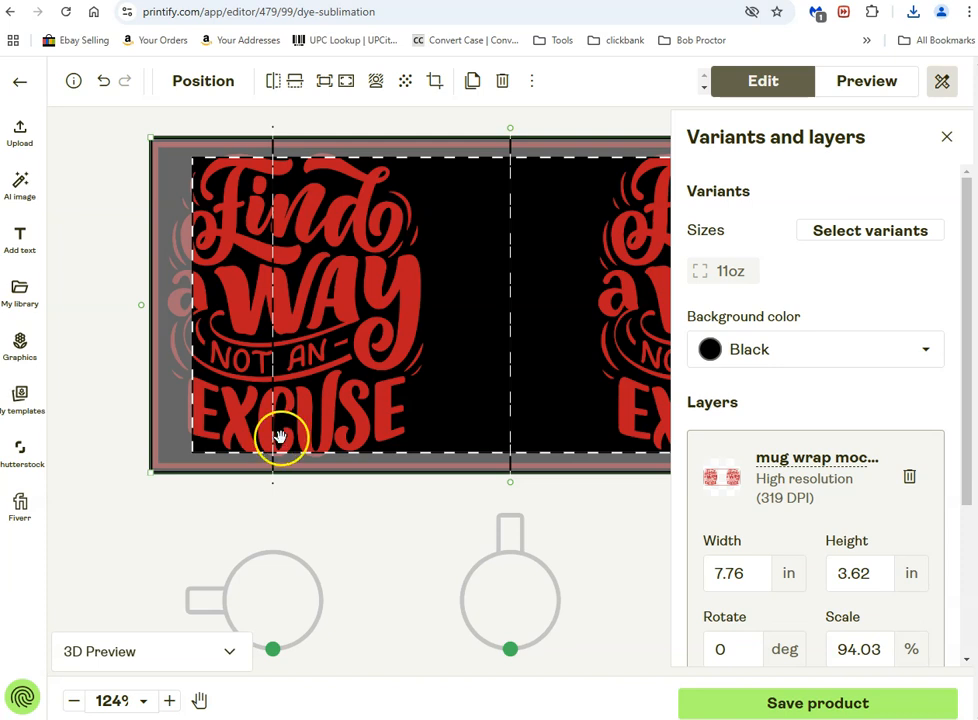
Step: Scale the uploaded artwork down to about 6.7 × 3.1 in and position it inside the dashed print boundary
{"action": "left_click", "coordinate": [946, 136]}
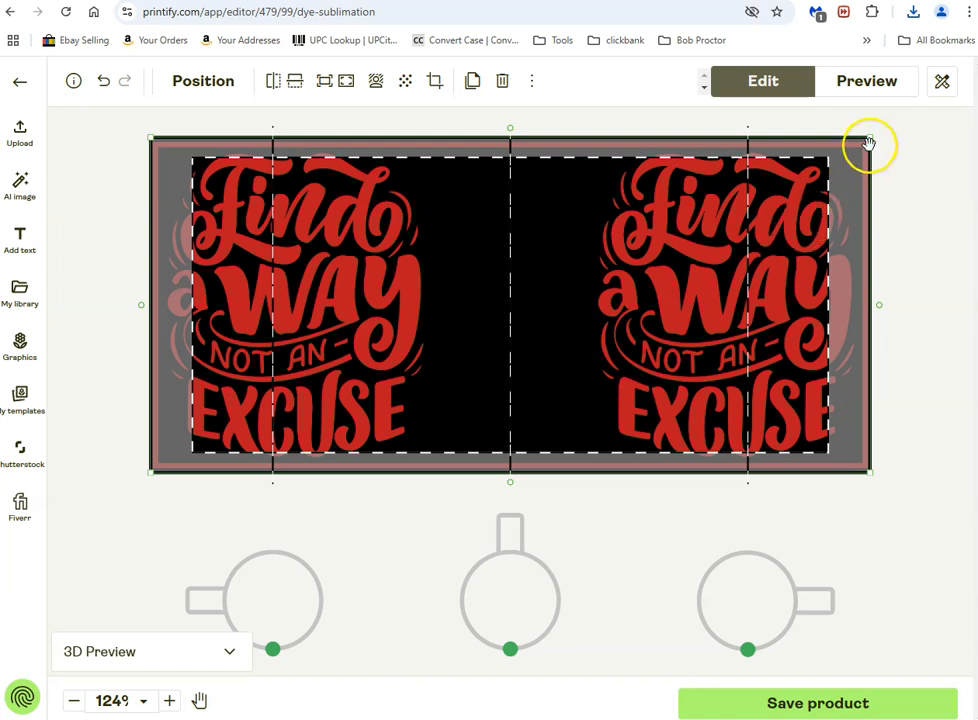
{"action": "left_click_drag", "start_coordinate": [871, 138], "coordinate": [819, 165]}
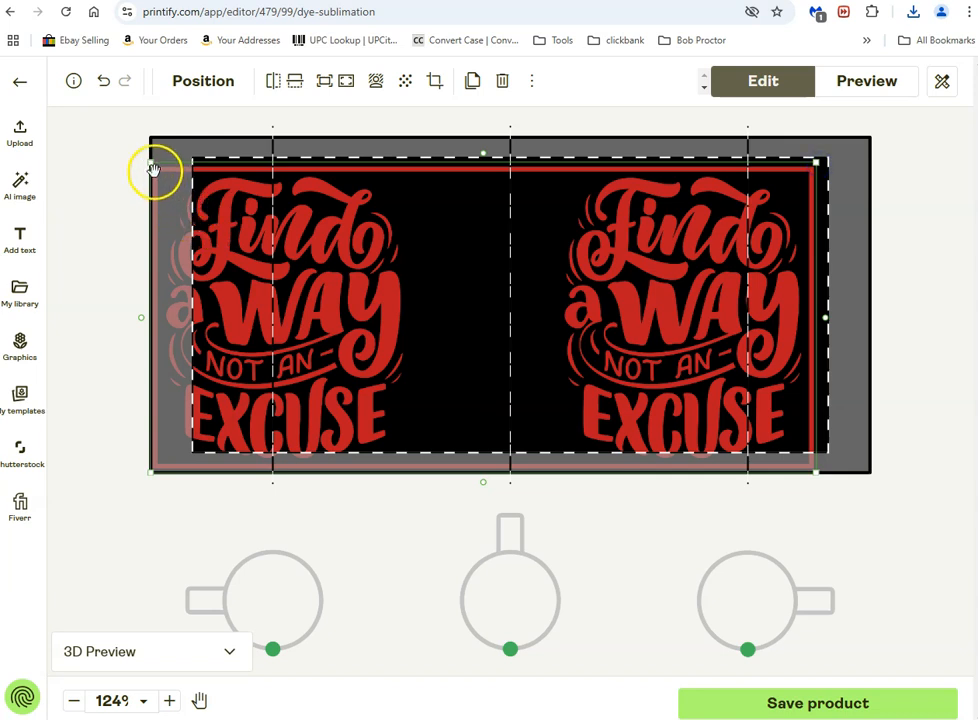
{"action": "left_click_drag", "start_coordinate": [147, 162], "coordinate": [204, 182]}
{"action": "left_click", "coordinate": [200, 178]}
{"action": "mouse_move", "coordinate": [386, 236]}
{"action": "left_mouse_down"}
{"action": "mouse_move", "coordinate": [389, 214]}
{"action": "mouse_move", "coordinate": [379, 223]}
{"action": "left_mouse_up"}
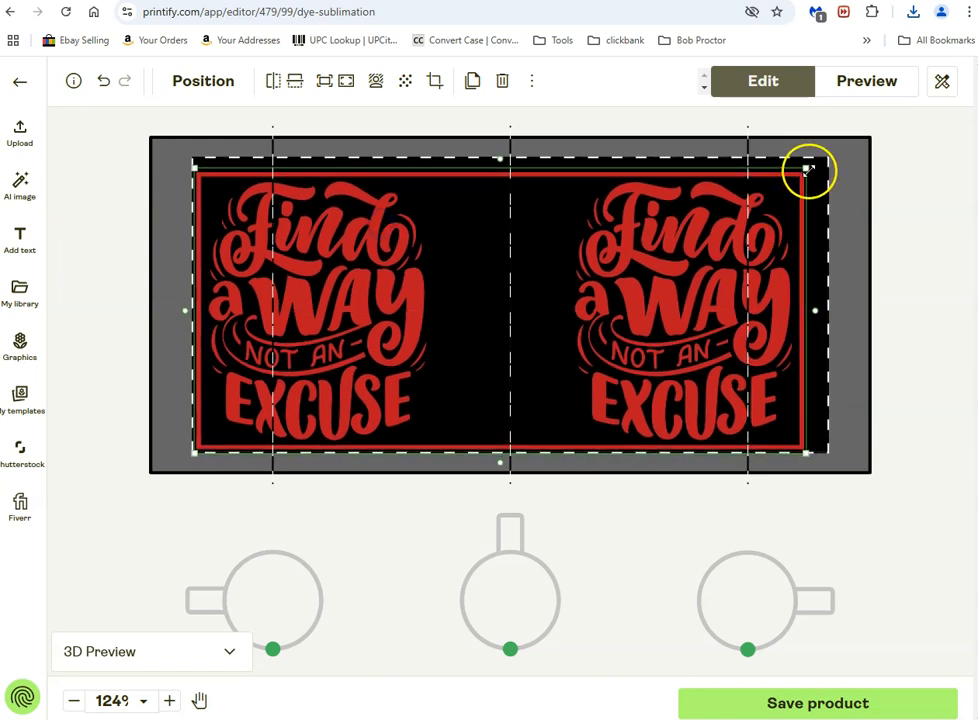
{"action": "left_click_drag", "start_coordinate": [809, 170], "coordinate": [822, 165]}
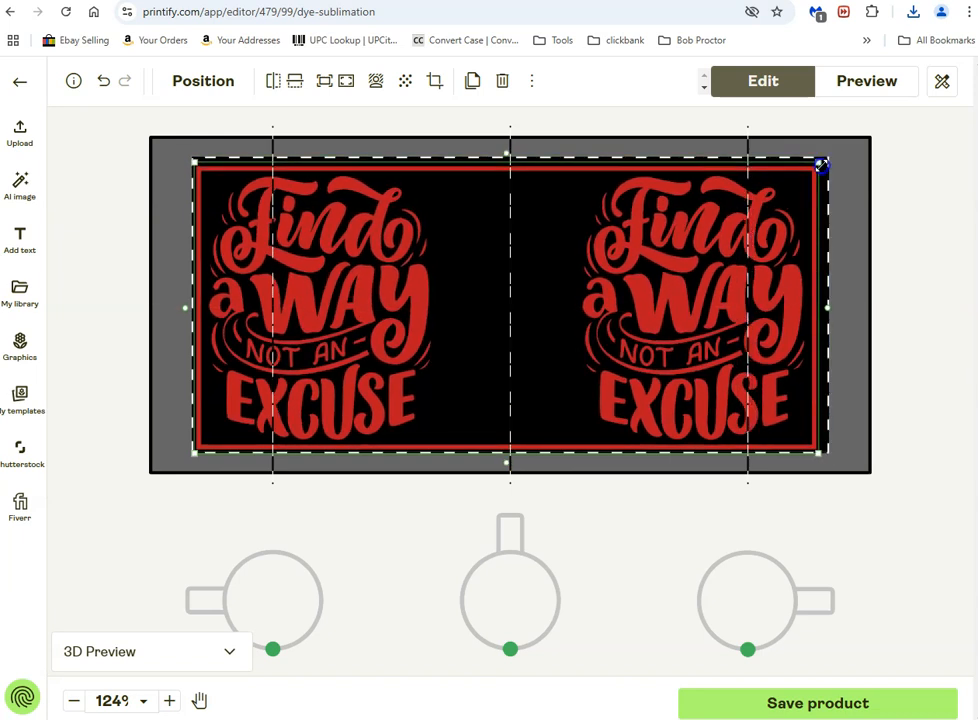
Step: Centre the artwork layer horizontally and vertically on the mug's print area
{"action": "left_click", "coordinate": [941, 82]}
{"action": "scroll", "coordinate": [791, 560], "scroll_direction": "down", "scroll_amount": 3}
{"action": "left_click", "coordinate": [755, 548]}
{"action": "left_click", "coordinate": [877, 548]}
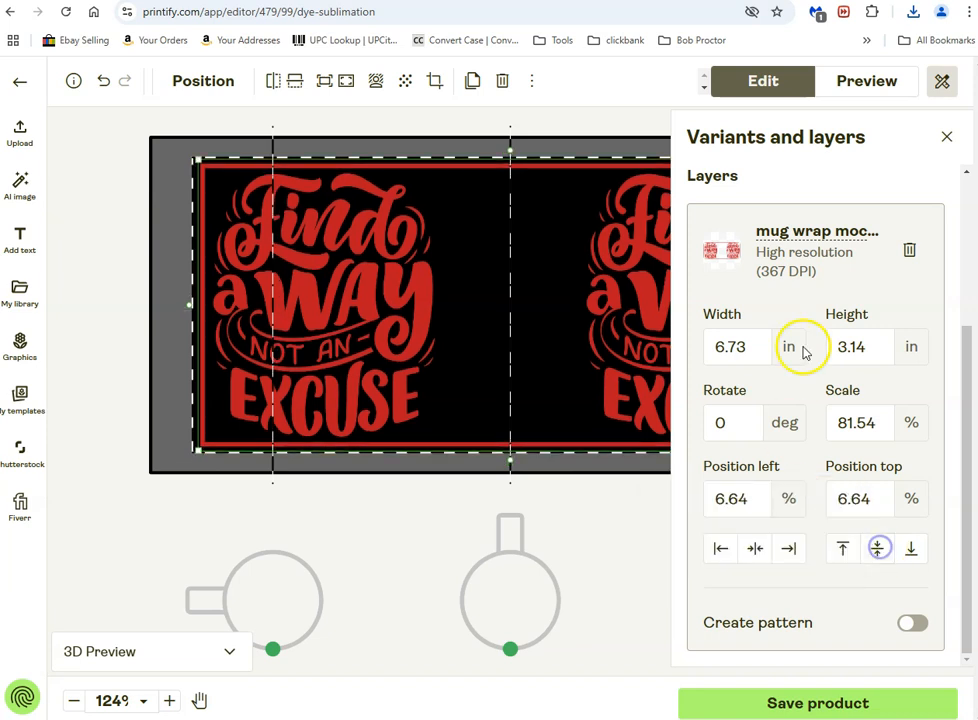
Step: Preview the mug mockup and examine the Front, Angled 1, Context 1 and Context 2 views
{"action": "left_click", "coordinate": [862, 90]}
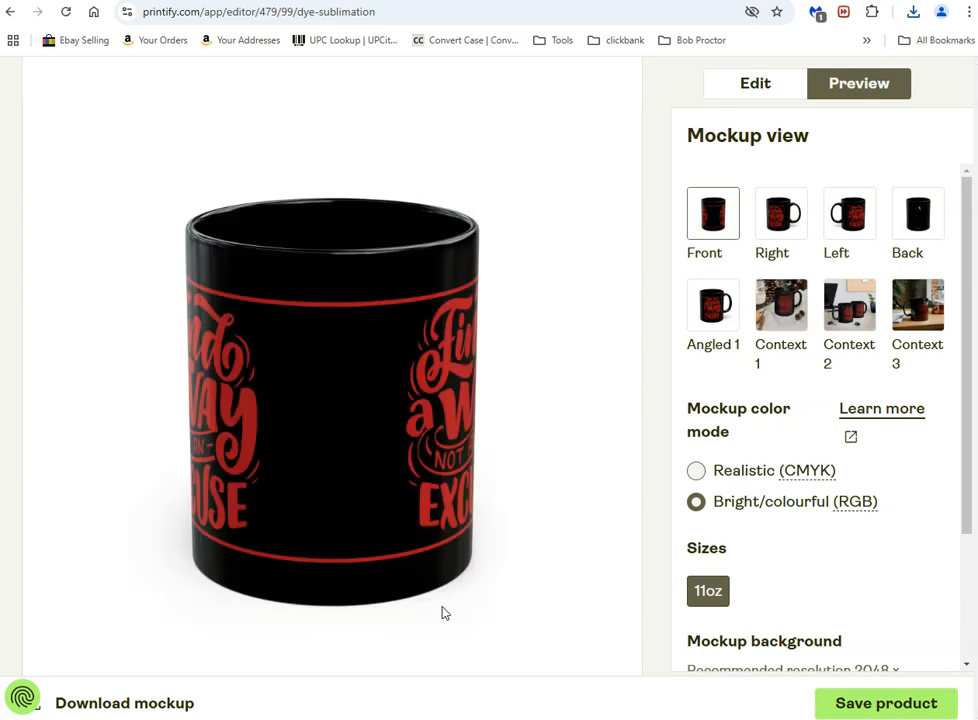
{"action": "left_click", "coordinate": [713, 305]}
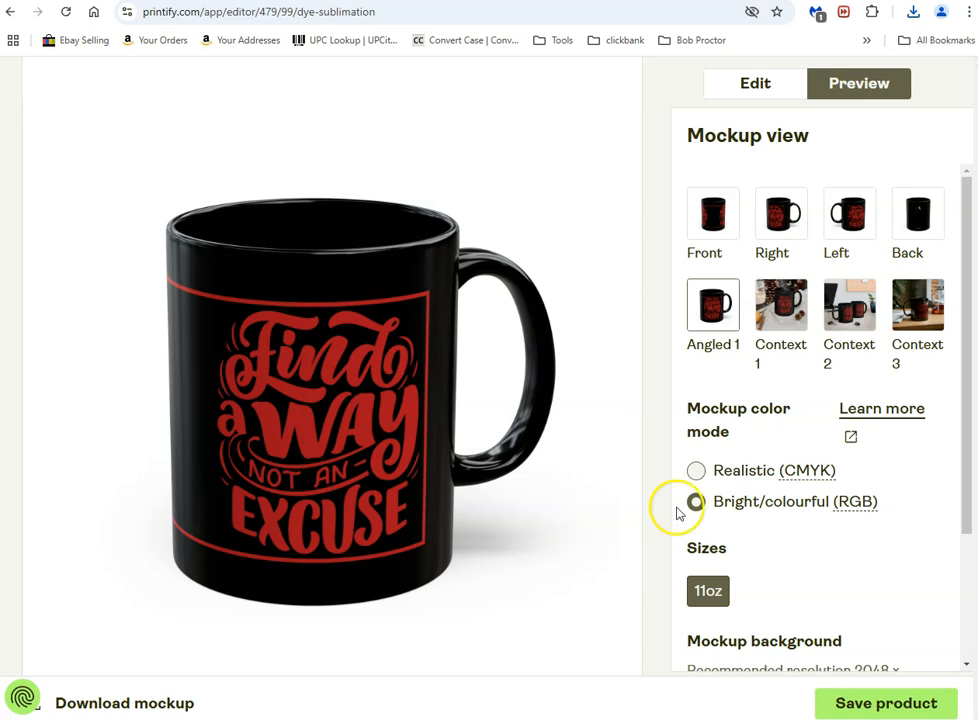
{"action": "left_click", "coordinate": [762, 302]}
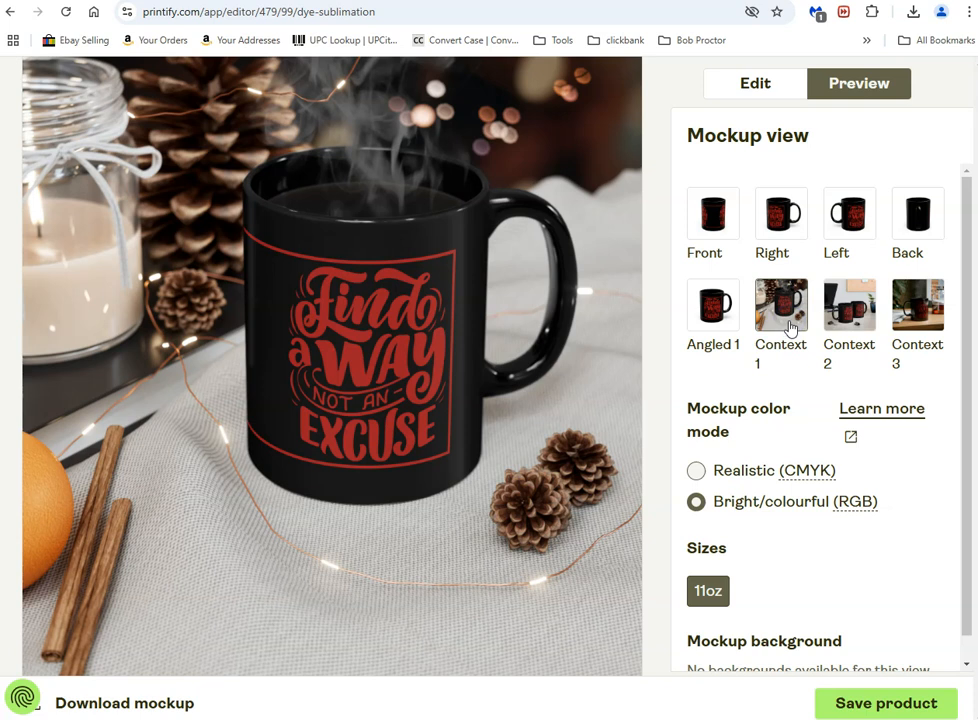
{"action": "left_click", "coordinate": [861, 322]}
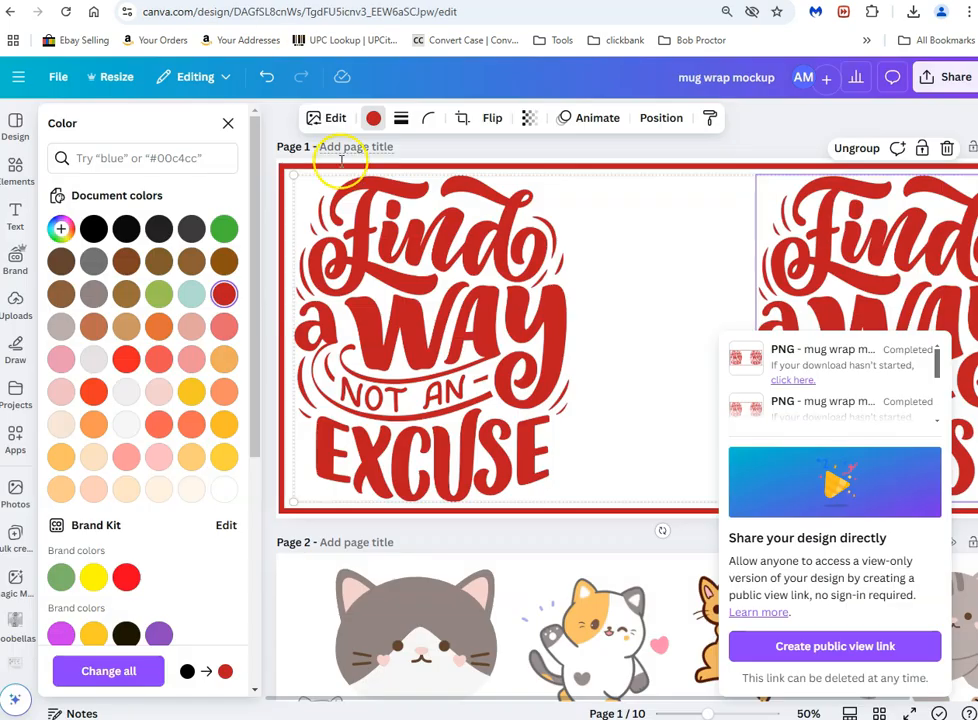
Step: Narrow the red border frame on page 1 so it surrounds only the first "Find a Way Not an Excuse" lettering
{"action": "left_click", "coordinate": [258, 316]}
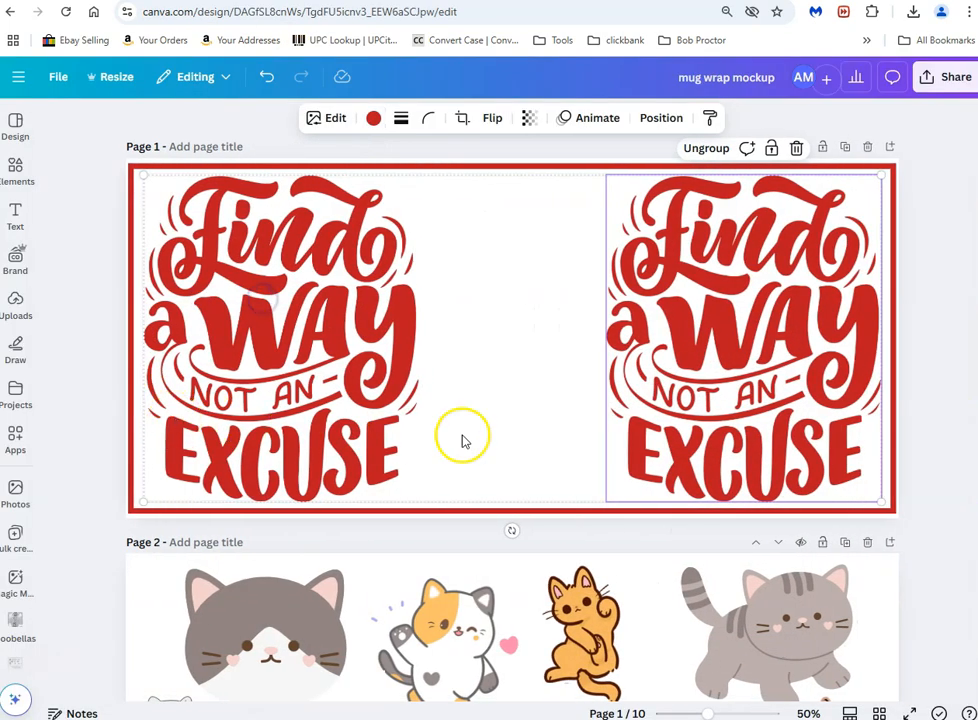
{"action": "left_click", "coordinate": [891, 296]}
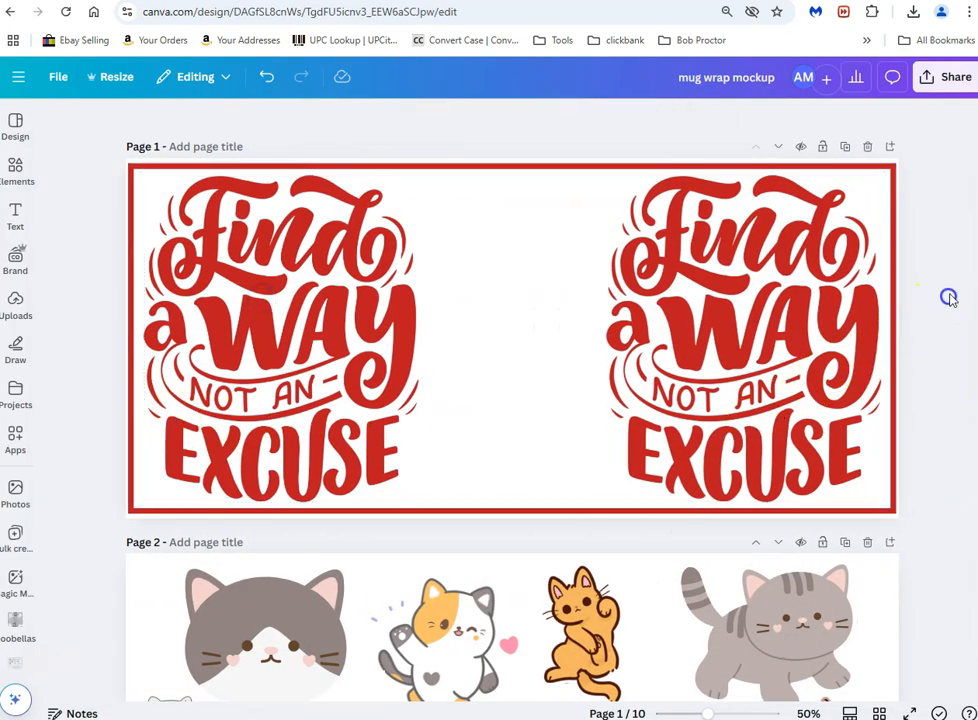
{"action": "left_click", "coordinate": [893, 295]}
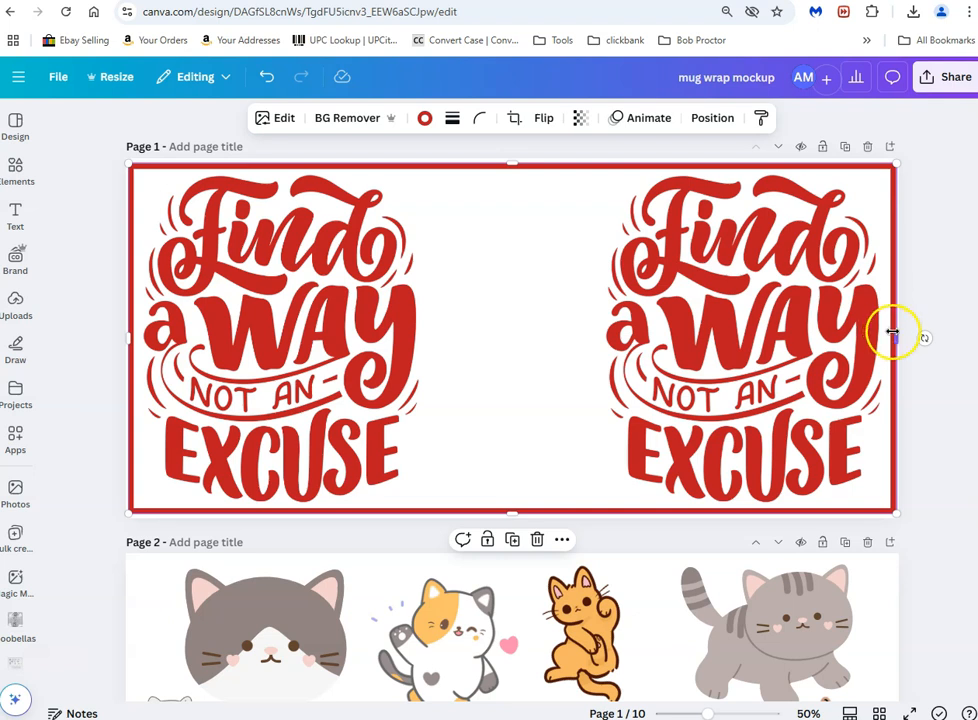
{"action": "left_click_drag", "start_coordinate": [895, 339], "coordinate": [434, 372]}
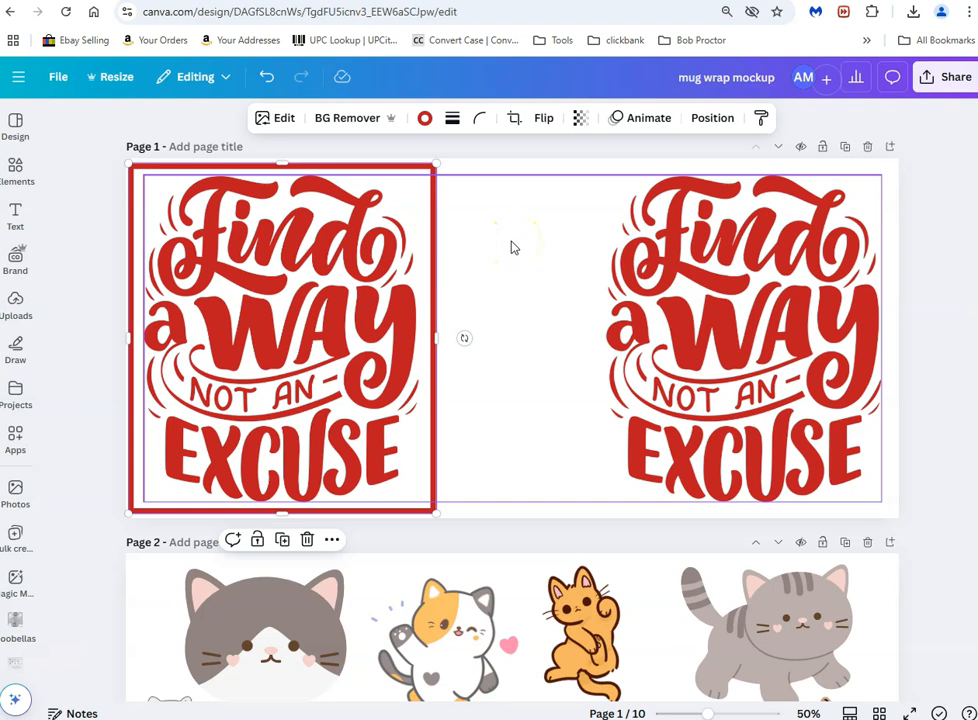
Step: Duplicate the narrowed red border and place the copy around the second lettering on page 1
{"action": "left_click", "coordinate": [281, 541]}
{"action": "left_click_drag", "start_coordinate": [277, 349], "coordinate": [735, 345]}
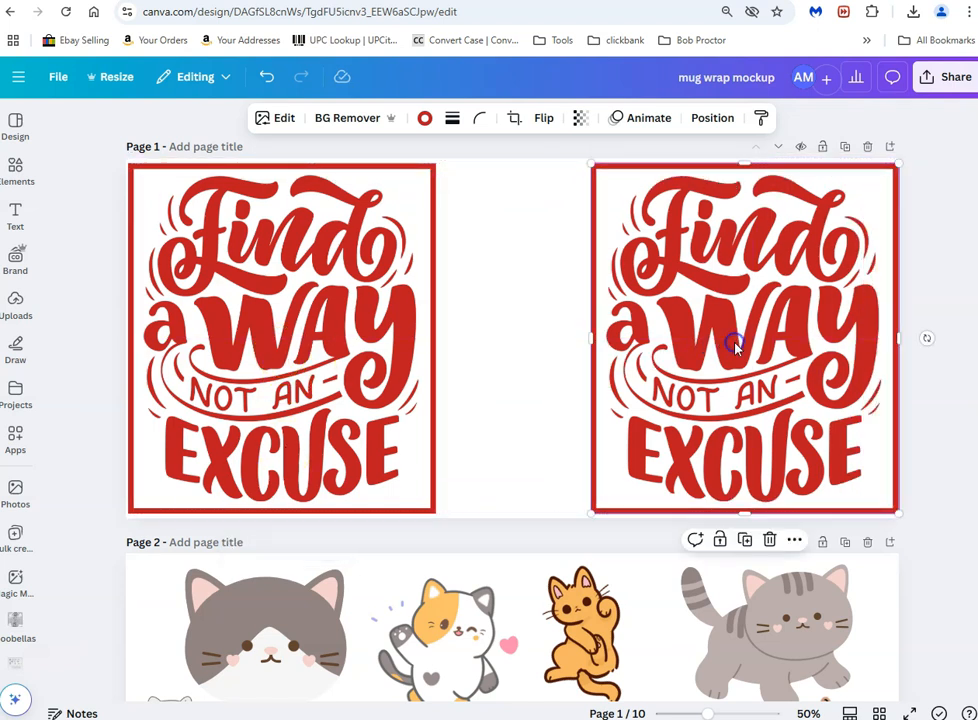
{"action": "left_click", "coordinate": [966, 313]}
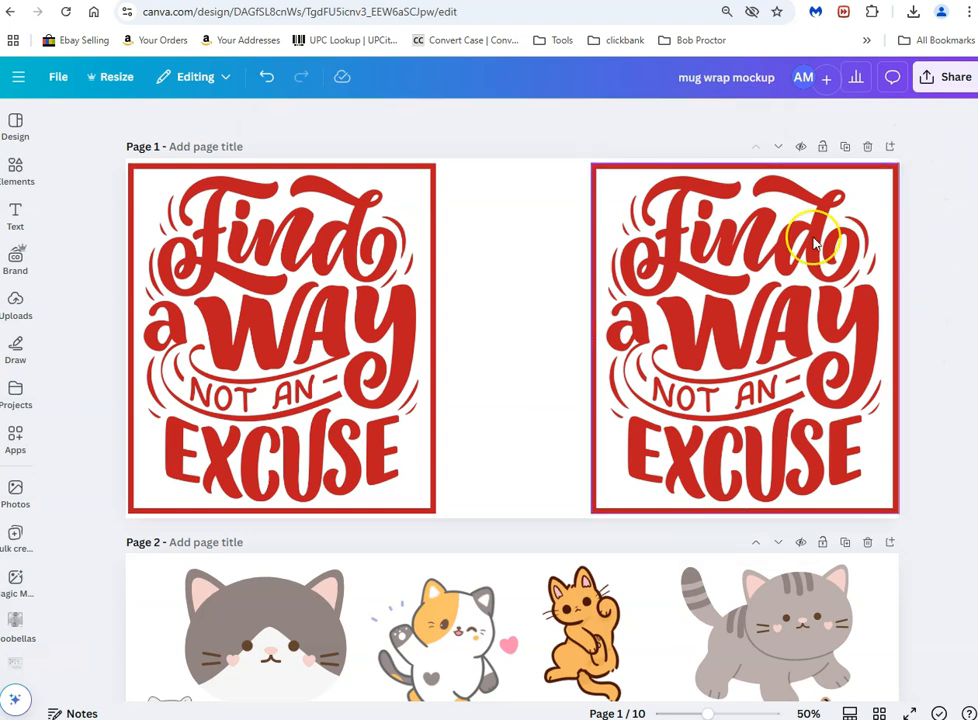
Step: Set up a PNG download of page 1 only with a transparent background
{"action": "left_click", "coordinate": [928, 77]}
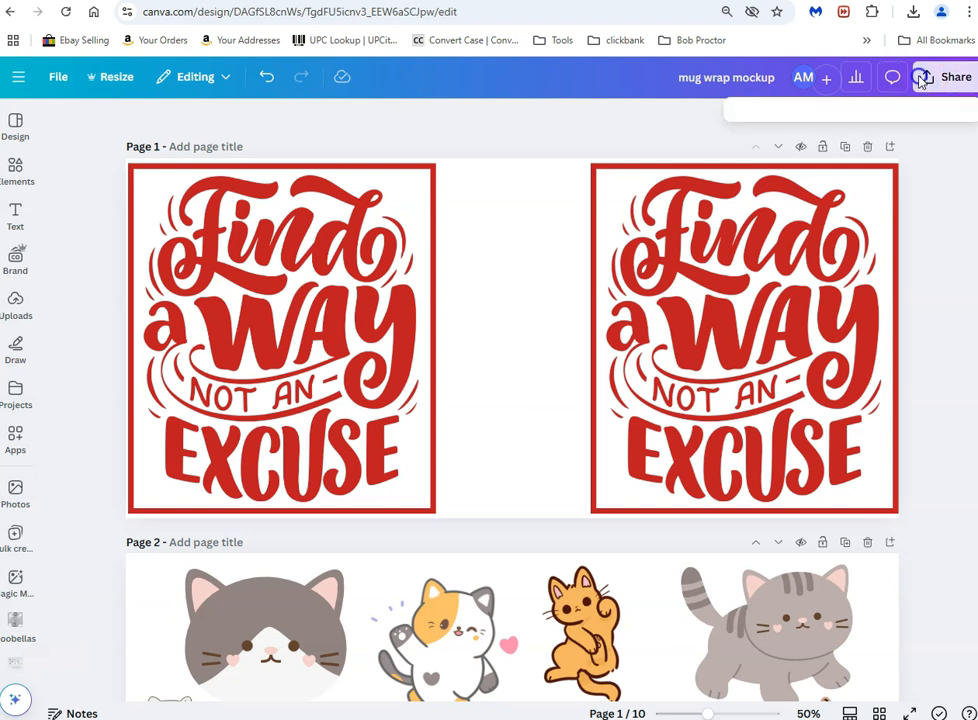
{"action": "left_click", "coordinate": [758, 362]}
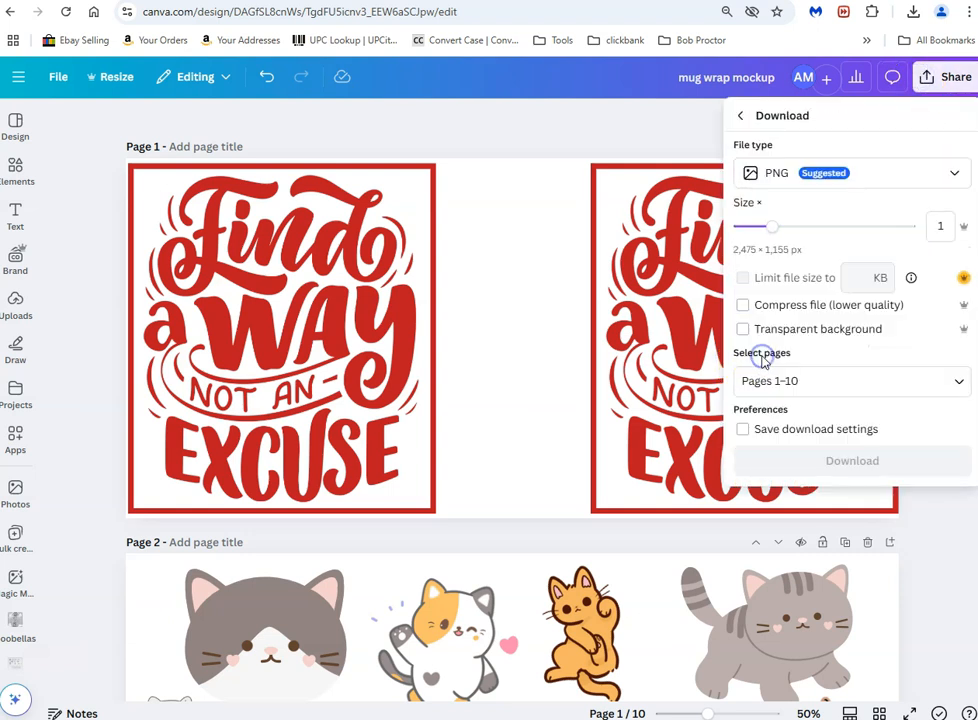
{"action": "left_click", "coordinate": [960, 384]}
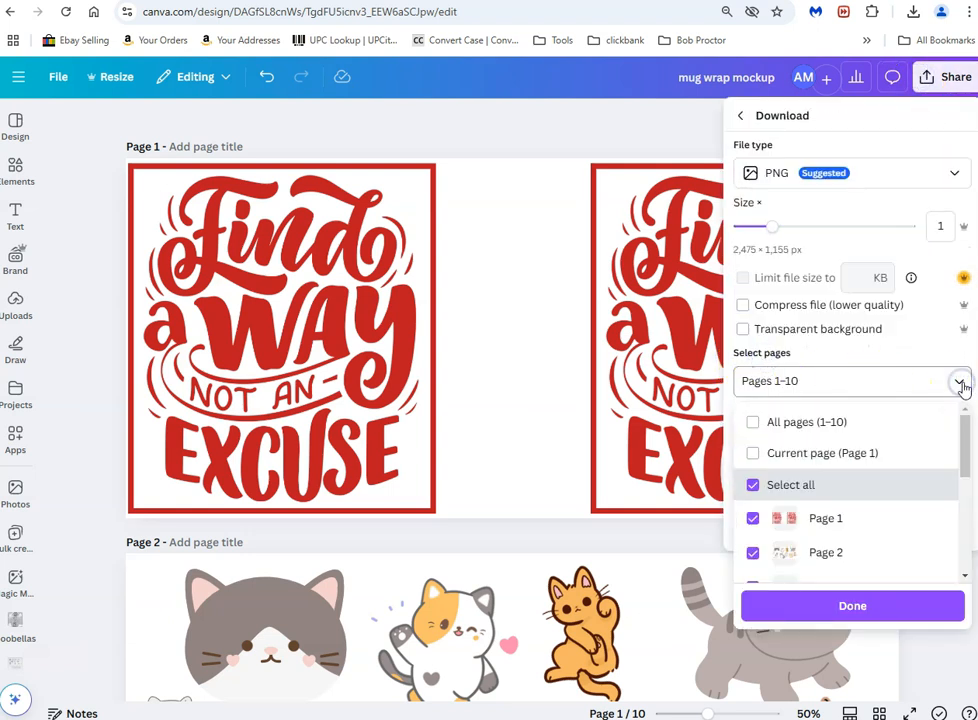
{"action": "left_click", "coordinate": [752, 488]}
{"action": "left_click", "coordinate": [752, 519]}
{"action": "scroll", "coordinate": [760, 552], "scroll_direction": "down", "scroll_amount": 1}
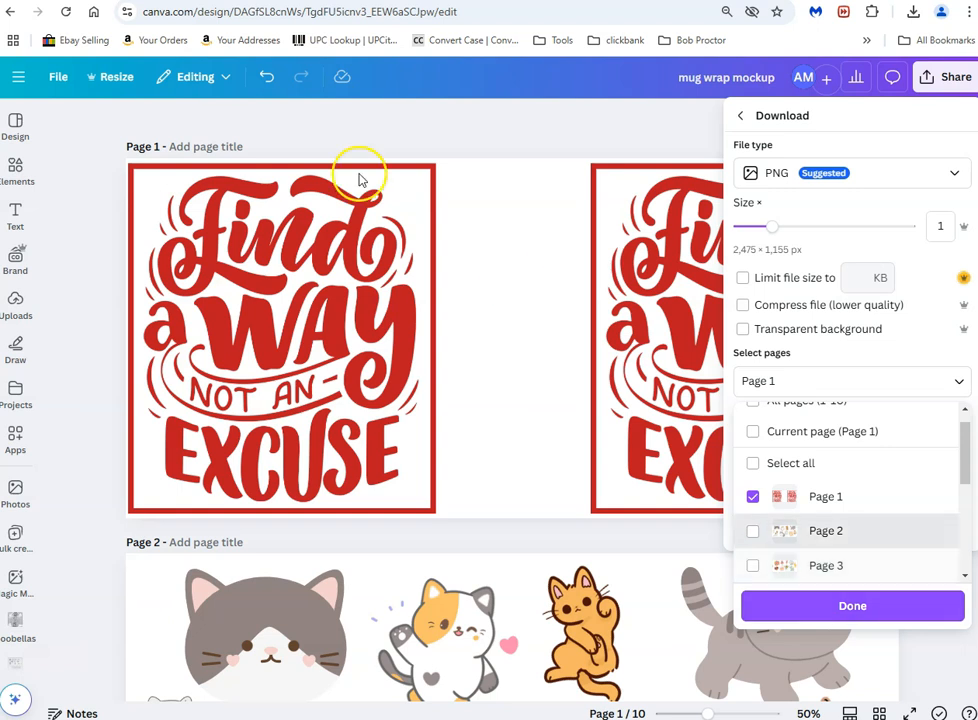
{"action": "left_click", "coordinate": [742, 329]}
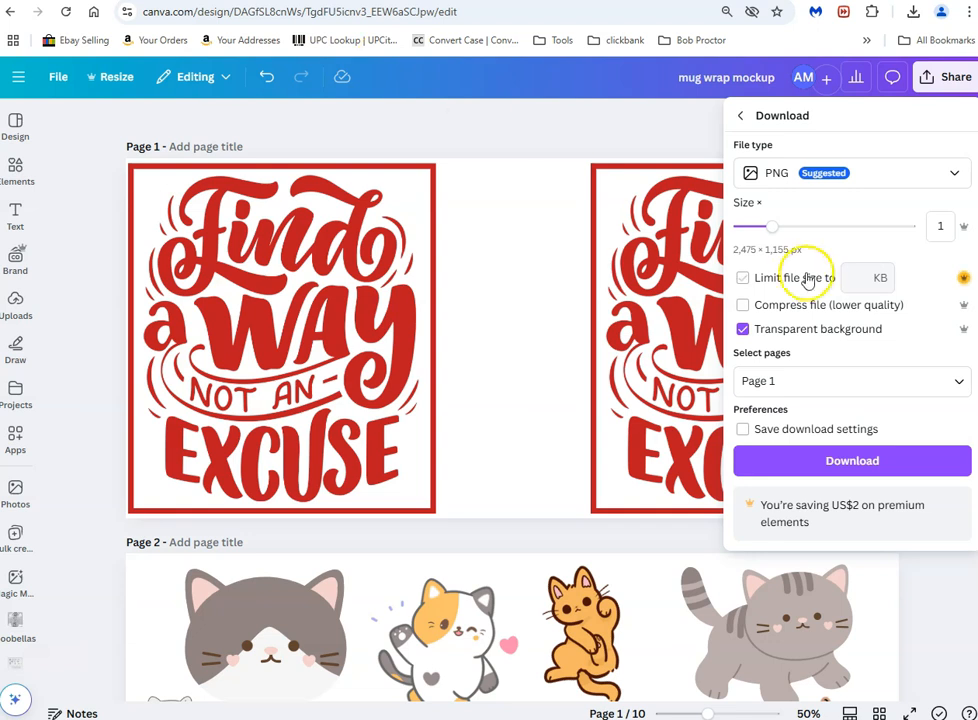
Step: Download the design to the Downloads folder, overwriting mug wrap mockup.png
{"action": "left_click", "coordinate": [848, 463]}
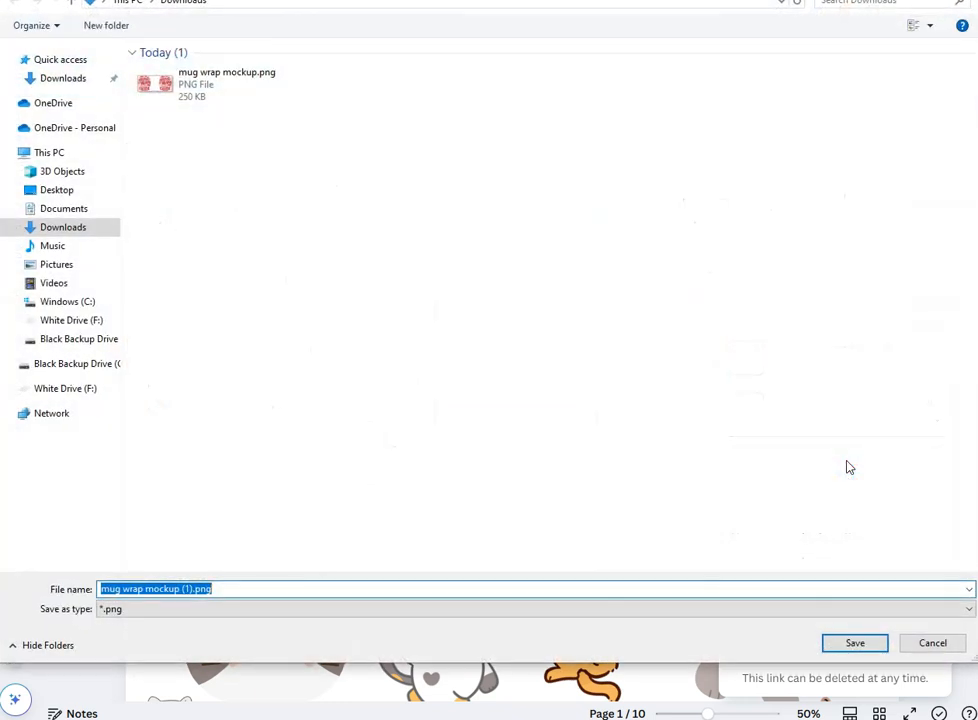
{"action": "left_click", "coordinate": [220, 95]}
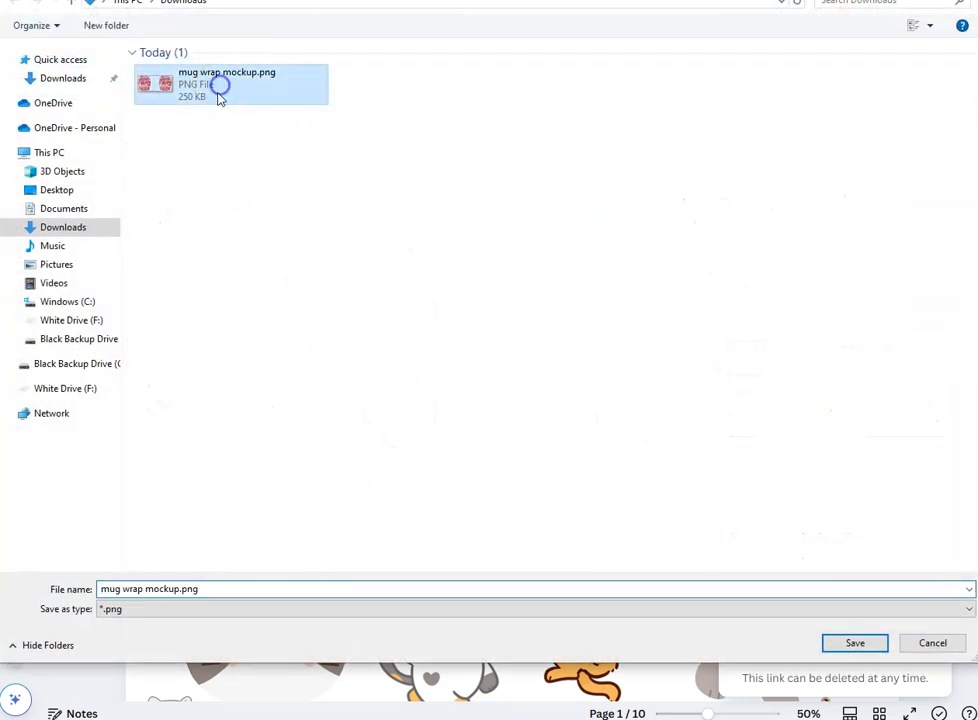
{"action": "left_click", "coordinate": [862, 645]}
{"action": "left_click", "coordinate": [528, 353]}
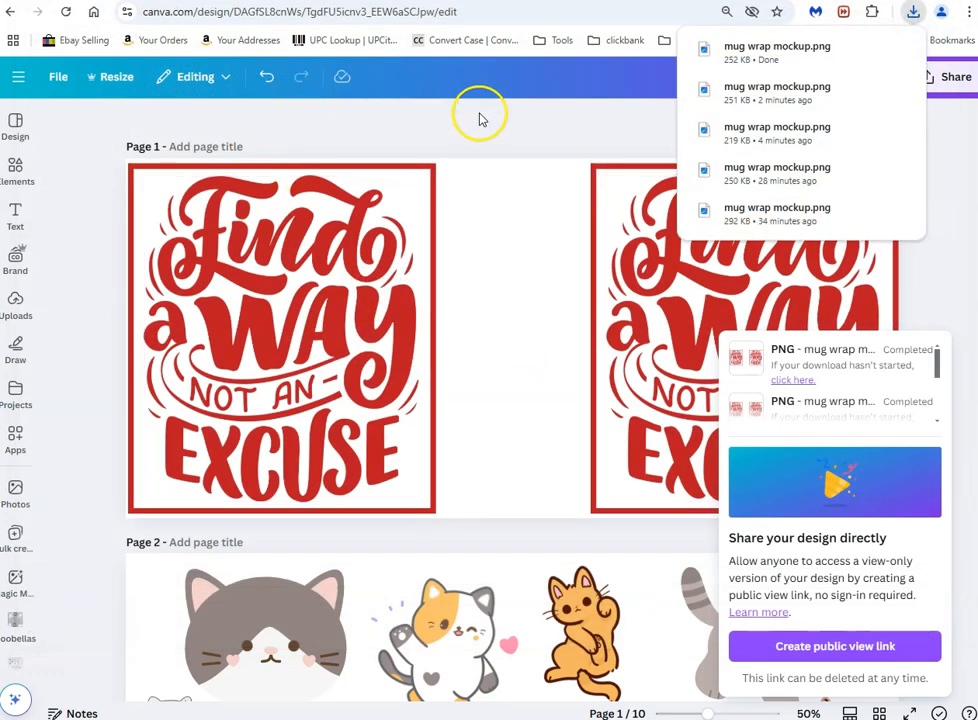
Step: Switch to the Printify mug editor, return to editing and upload the new mug wrap mockup.png from the device
{"action": "left_click", "coordinate": [120, 2]}
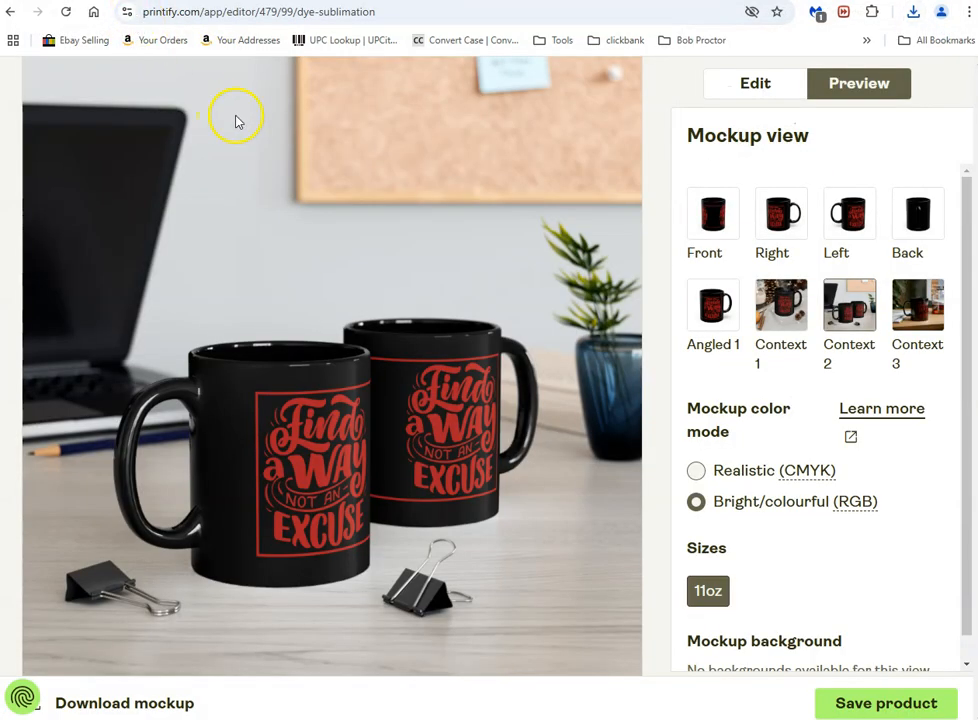
{"action": "left_click", "coordinate": [737, 90]}
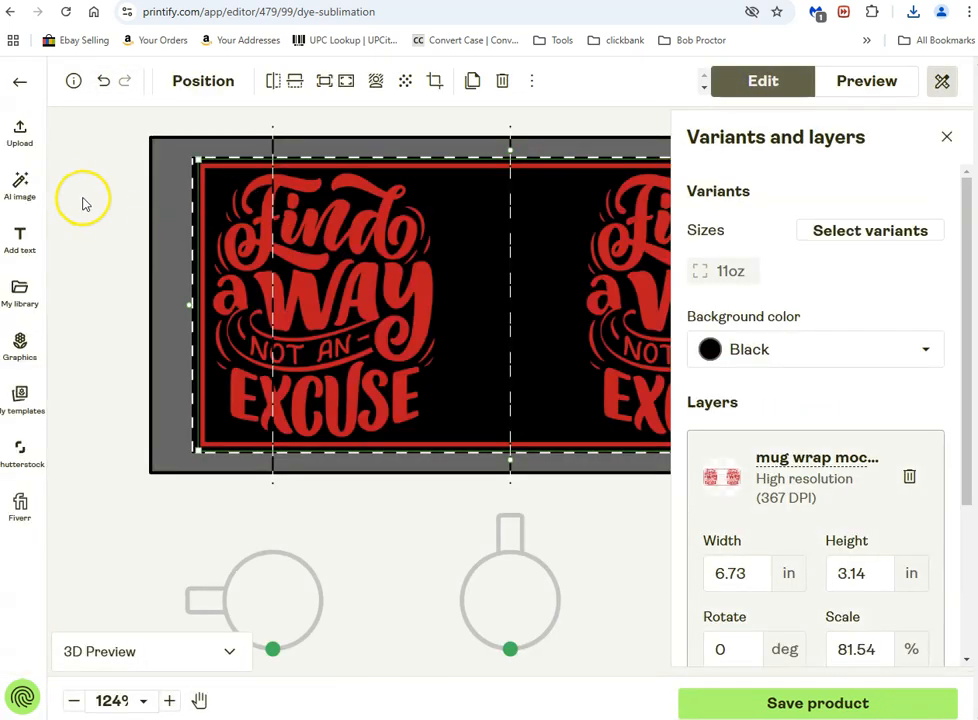
{"action": "left_click", "coordinate": [20, 133]}
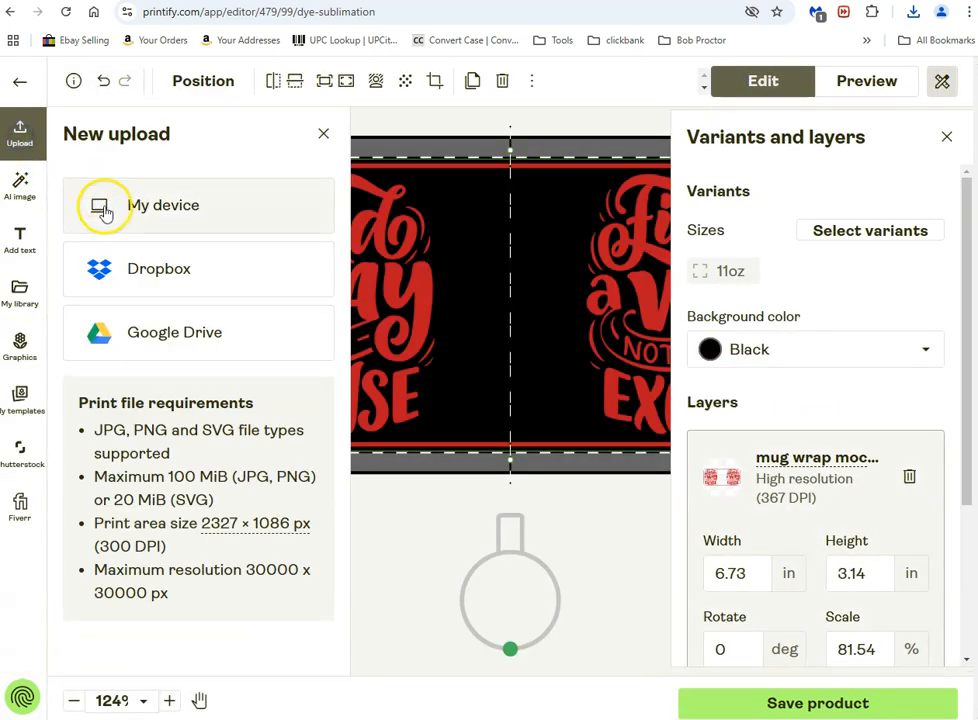
{"action": "left_click", "coordinate": [150, 210]}
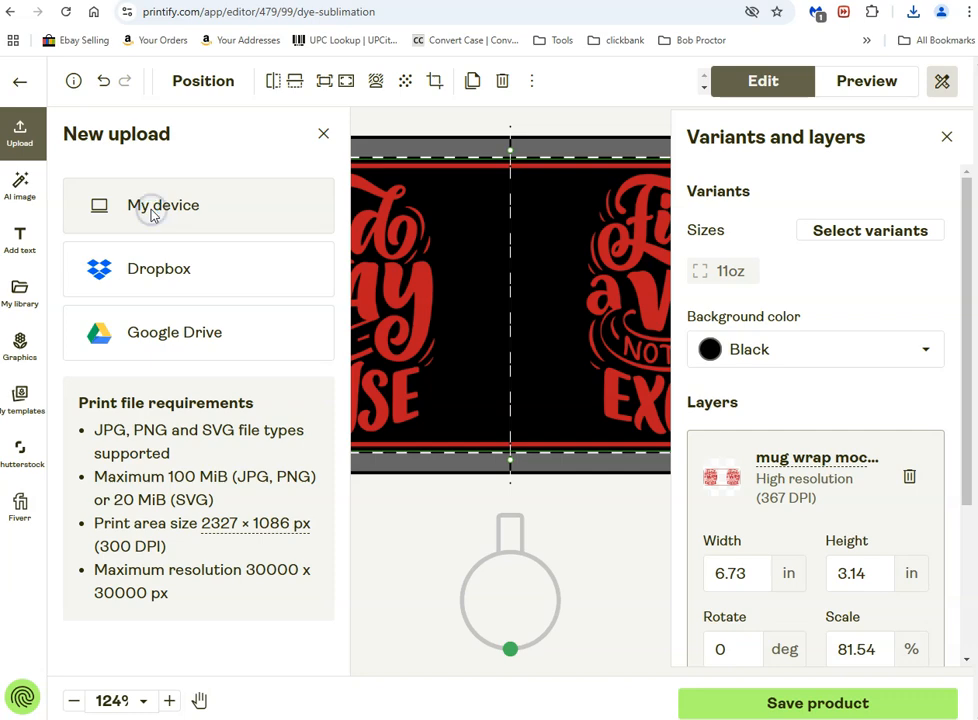
{"action": "left_click", "coordinate": [206, 93]}
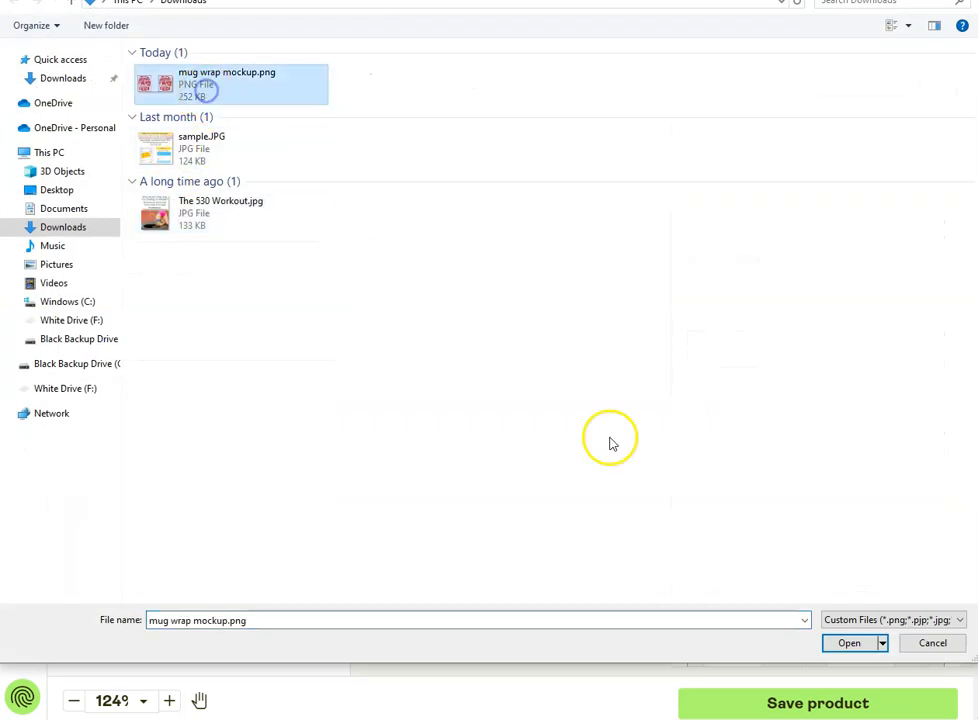
{"action": "left_click", "coordinate": [843, 643]}
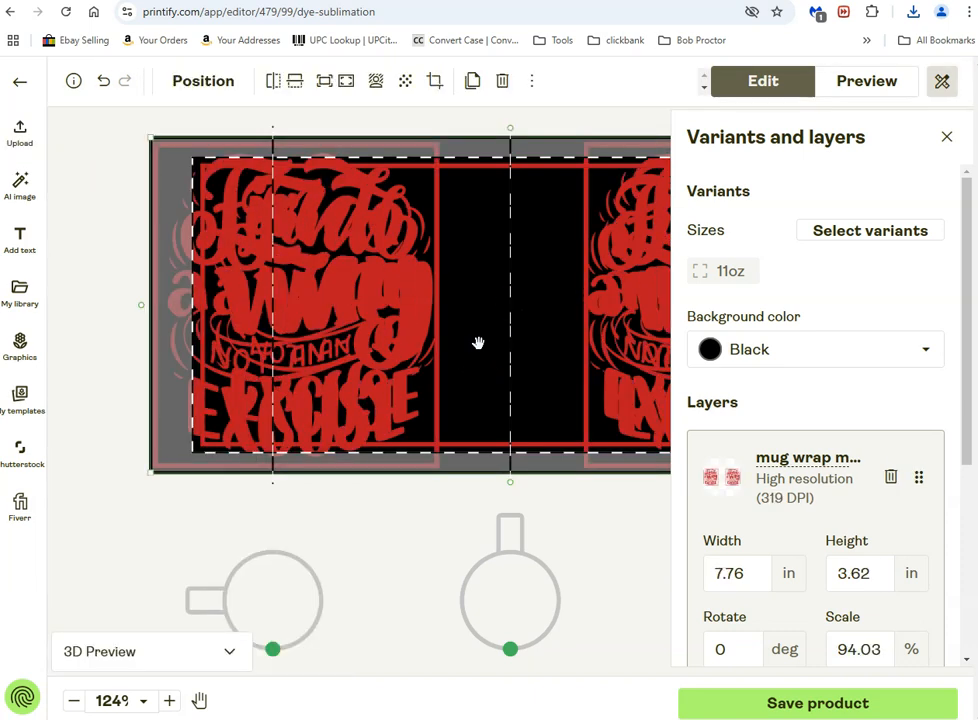
Step: Undo the overlapping placement, delete the old single-border artwork and insert the newest mug wrap image from the library
{"action": "left_click", "coordinate": [103, 81]}
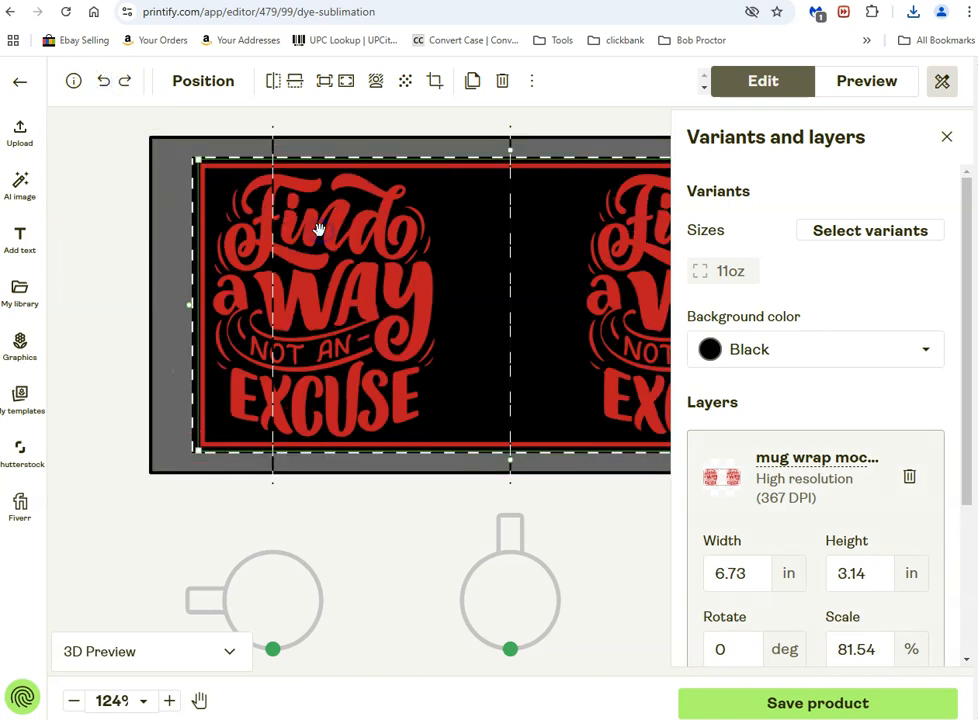
{"action": "key", "text": "Delete"}
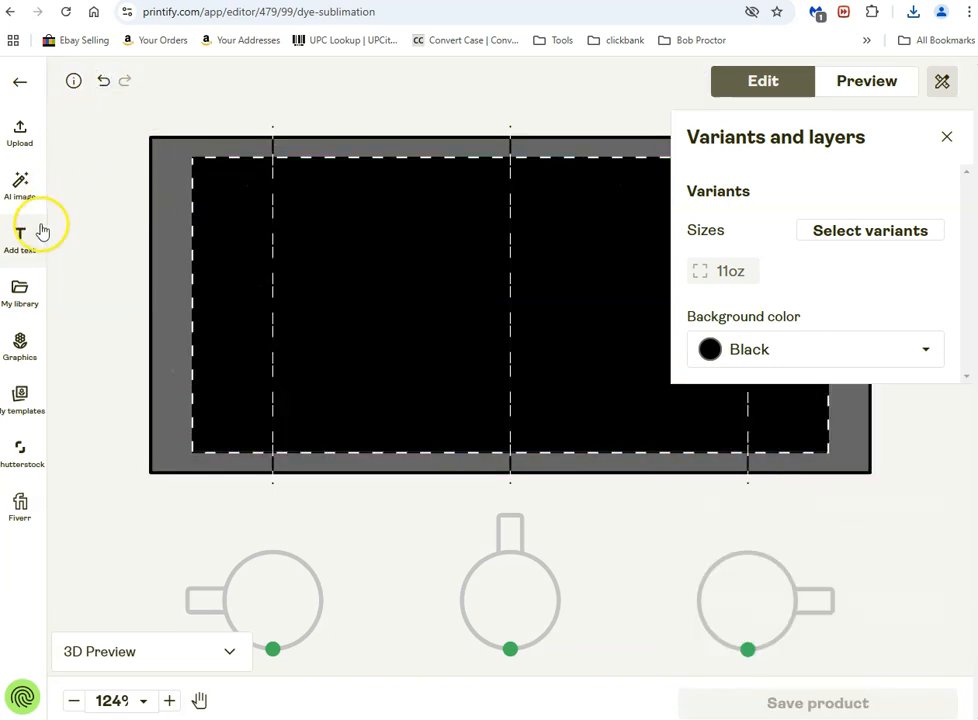
{"action": "left_click", "coordinate": [20, 292]}
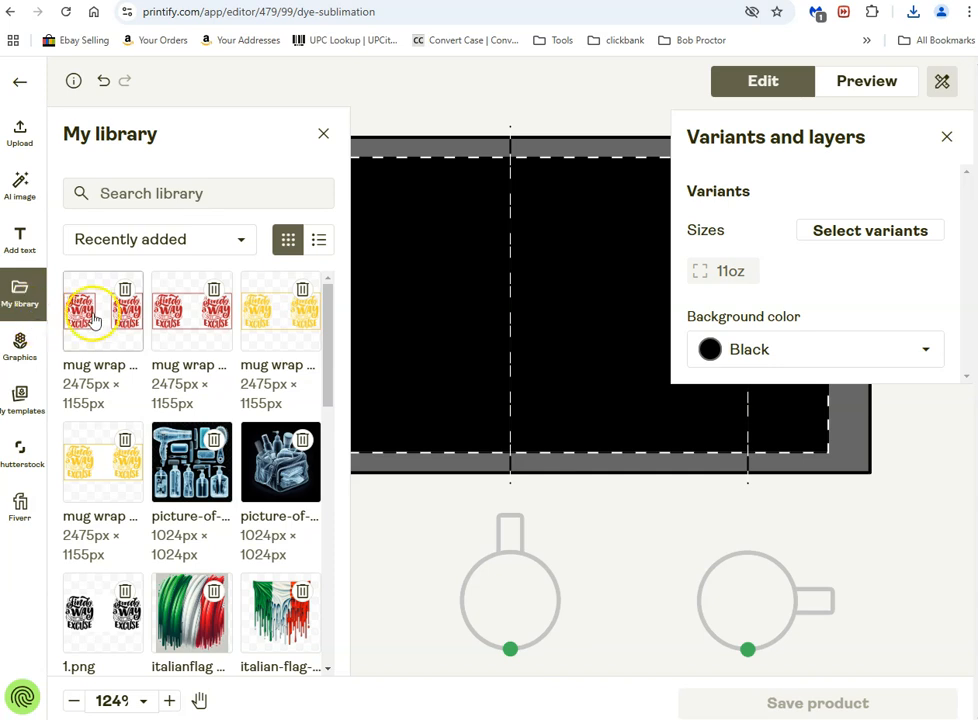
{"action": "left_click", "coordinate": [93, 316]}
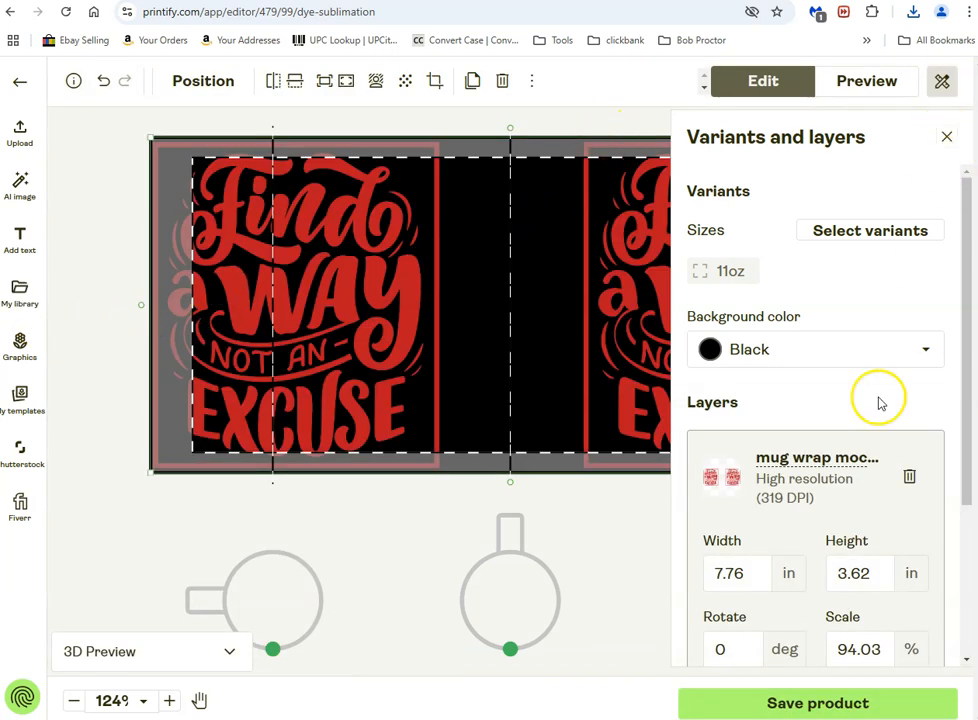
Step: Scale the two-border artwork down to about 6.64 × 3.1 in so it fits inside the dashed print boundary
{"action": "scroll", "coordinate": [860, 470], "scroll_direction": "down", "scroll_amount": 3}
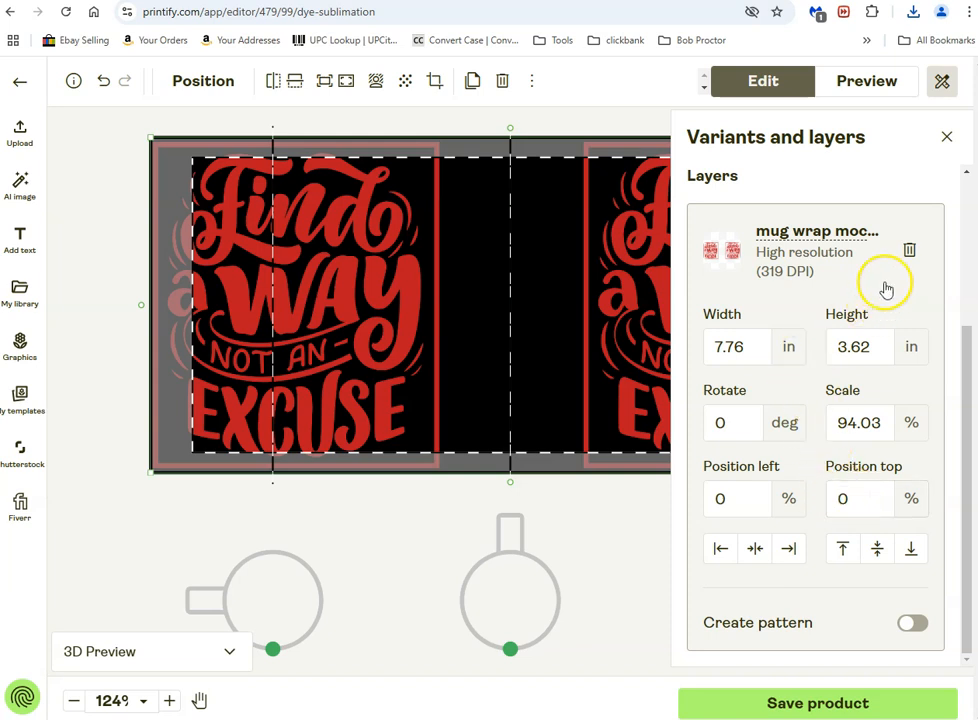
{"action": "left_click", "coordinate": [947, 137]}
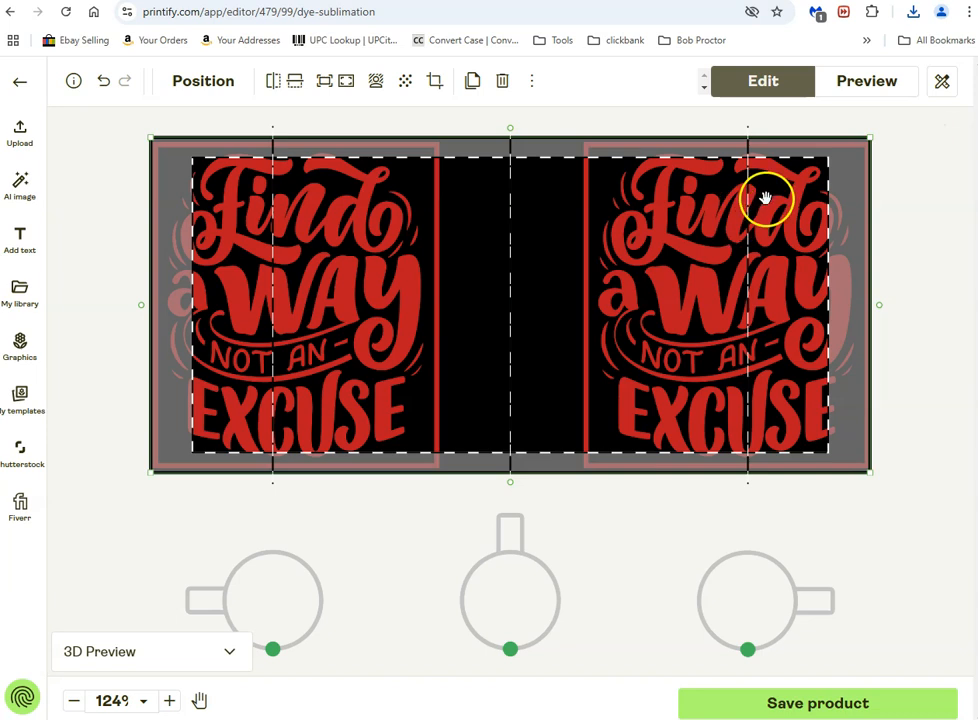
{"action": "left_click_drag", "start_coordinate": [873, 136], "coordinate": [823, 158]}
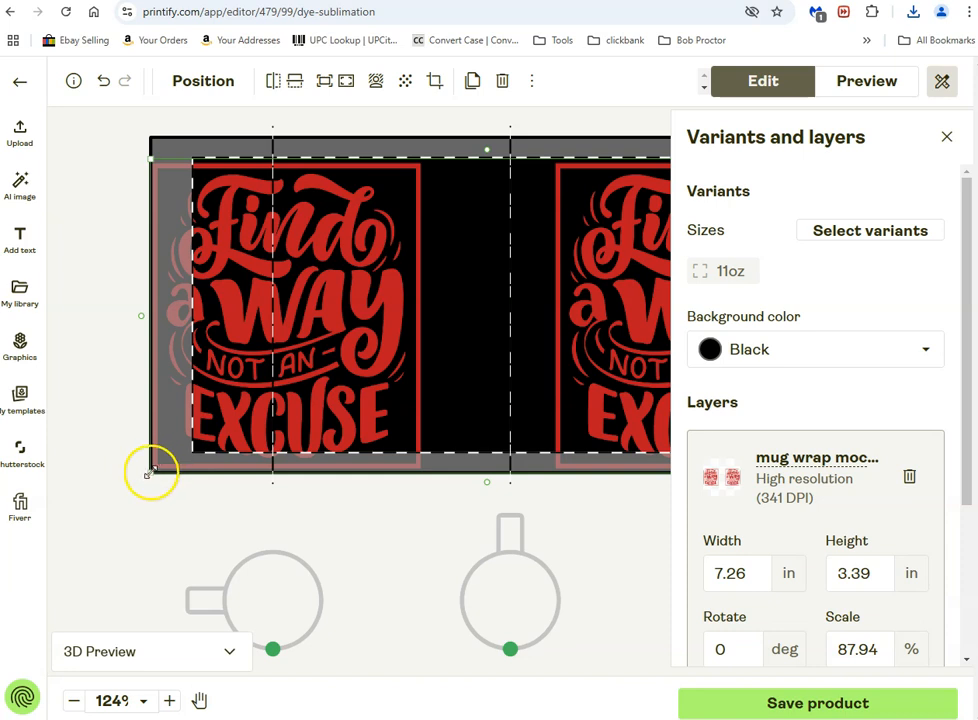
{"action": "left_click_drag", "start_coordinate": [147, 474], "coordinate": [206, 446]}
{"action": "left_click", "coordinate": [949, 137]}
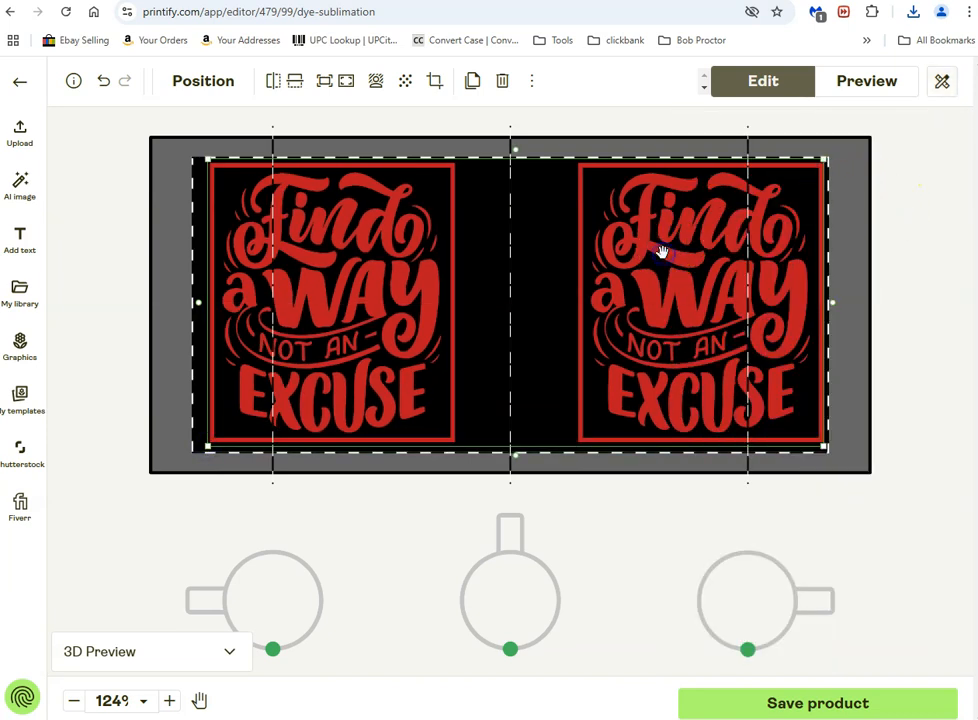
Step: Centre the two-border artwork horizontally and vertically on the print area and deselect it
{"action": "left_click", "coordinate": [939, 82]}
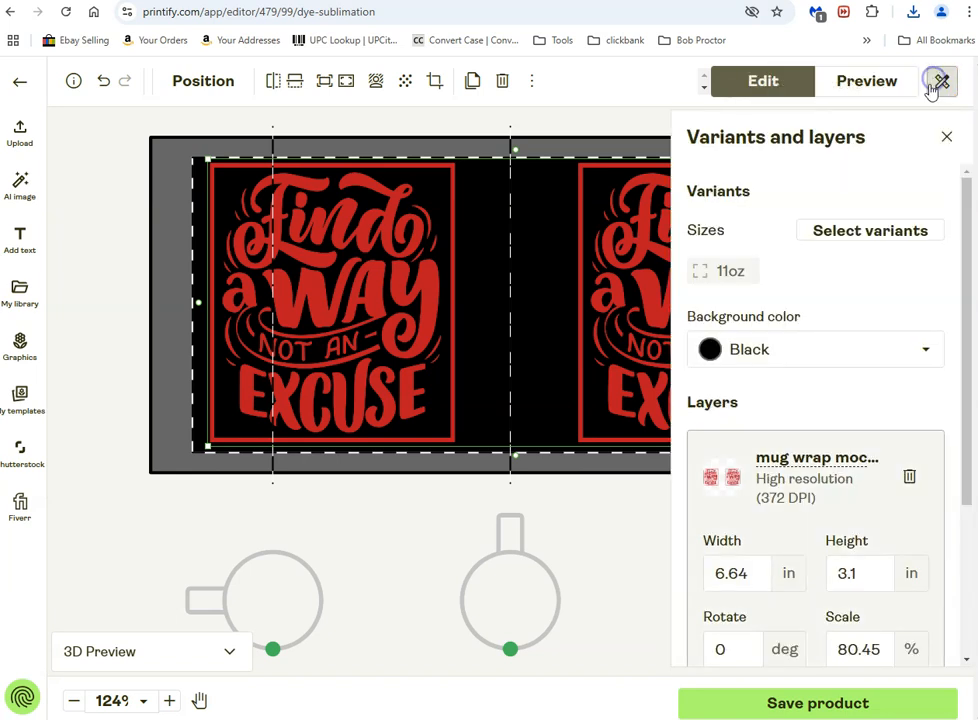
{"action": "scroll", "coordinate": [866, 540], "scroll_direction": "down", "scroll_amount": 3}
{"action": "left_click", "coordinate": [748, 551]}
{"action": "left_click", "coordinate": [877, 548]}
{"action": "left_click", "coordinate": [597, 514]}
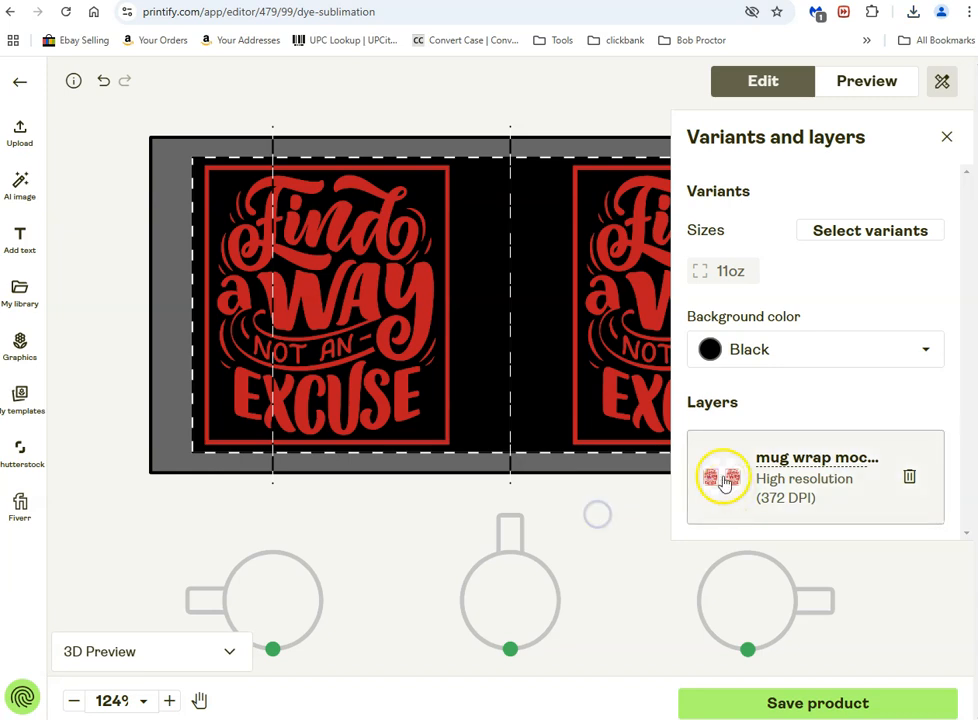
Step: Preview the mug and examine the border placement in the Front, Right, Left, Back, Angled 1 and Context 1 to 3 mockup views
{"action": "left_click", "coordinate": [880, 88]}
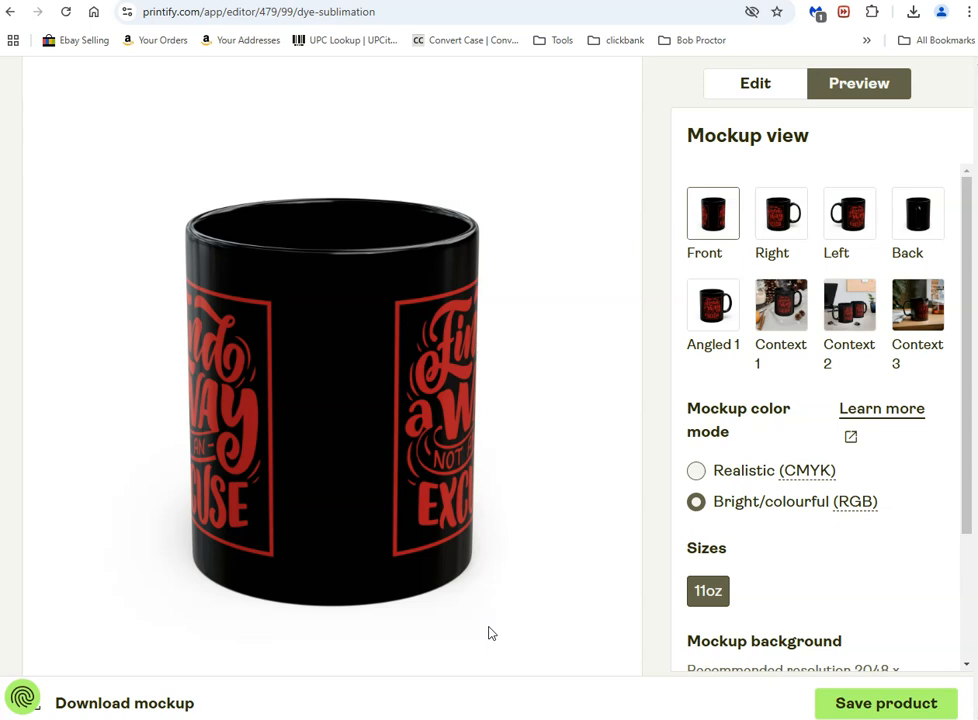
{"action": "left_click", "coordinate": [735, 330]}
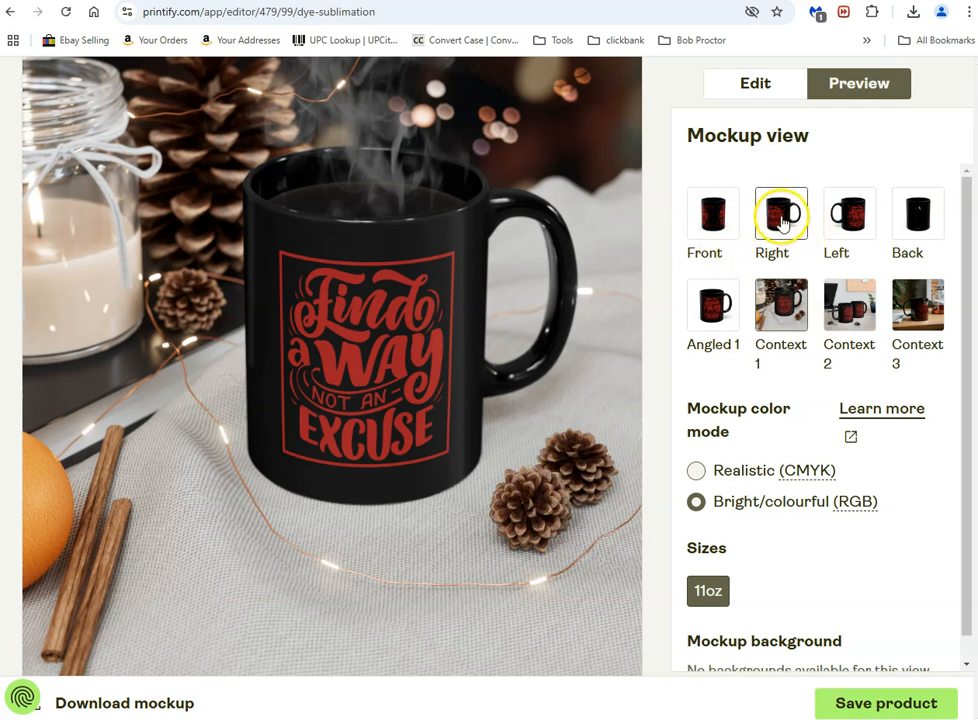
{"action": "left_click", "coordinate": [840, 218]}
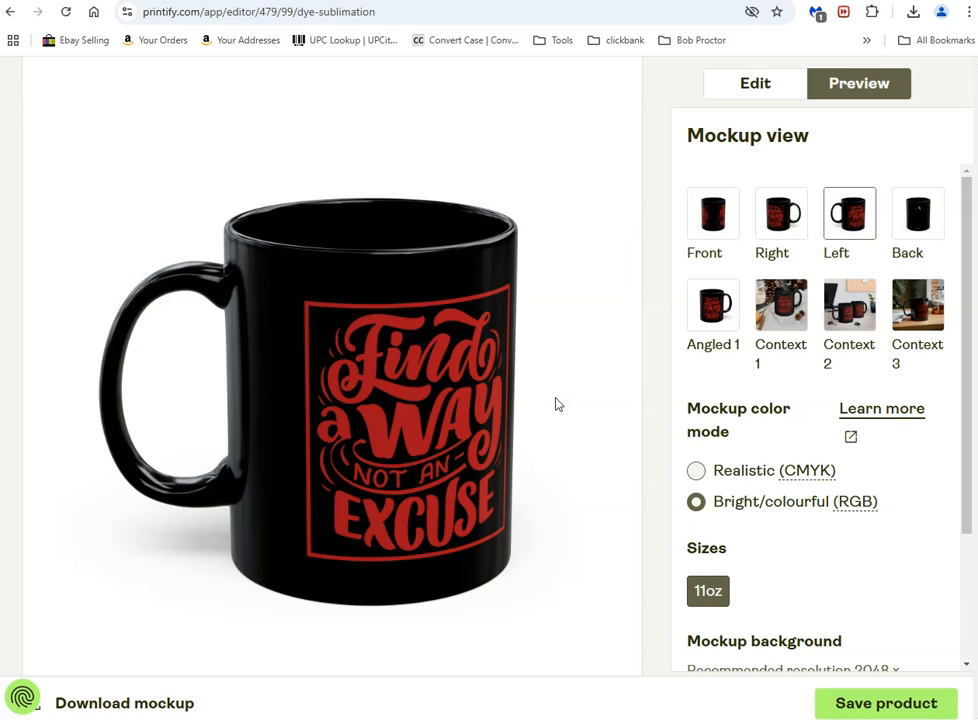
{"action": "left_click", "coordinate": [733, 336]}
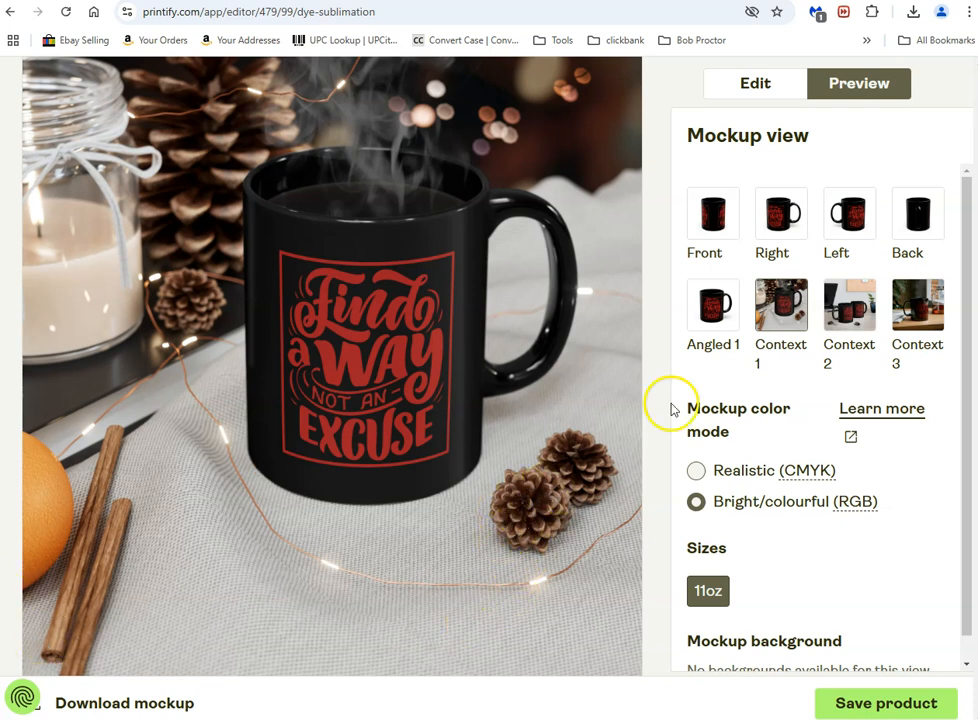
{"action": "left_click", "coordinate": [838, 335]}
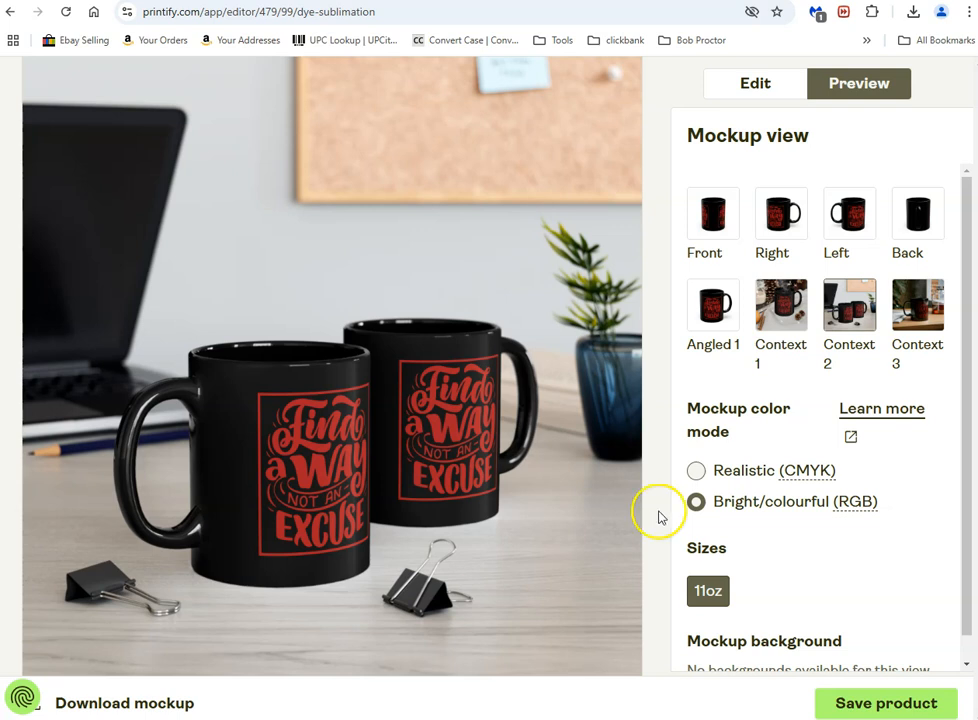
{"action": "left_click", "coordinate": [893, 320]}
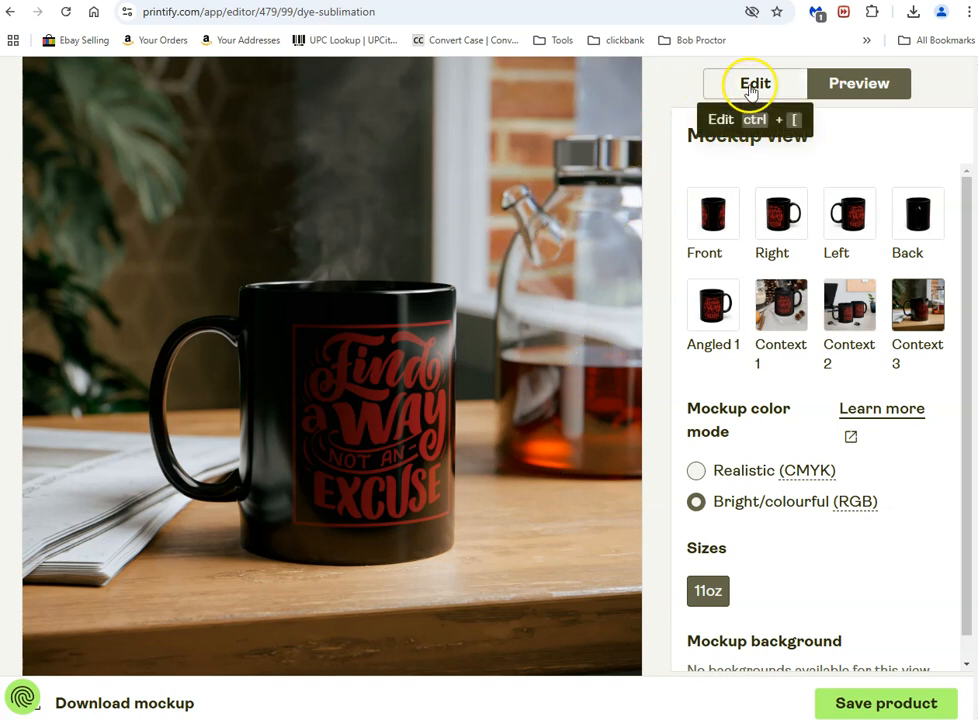
{"action": "left_click", "coordinate": [768, 220]}
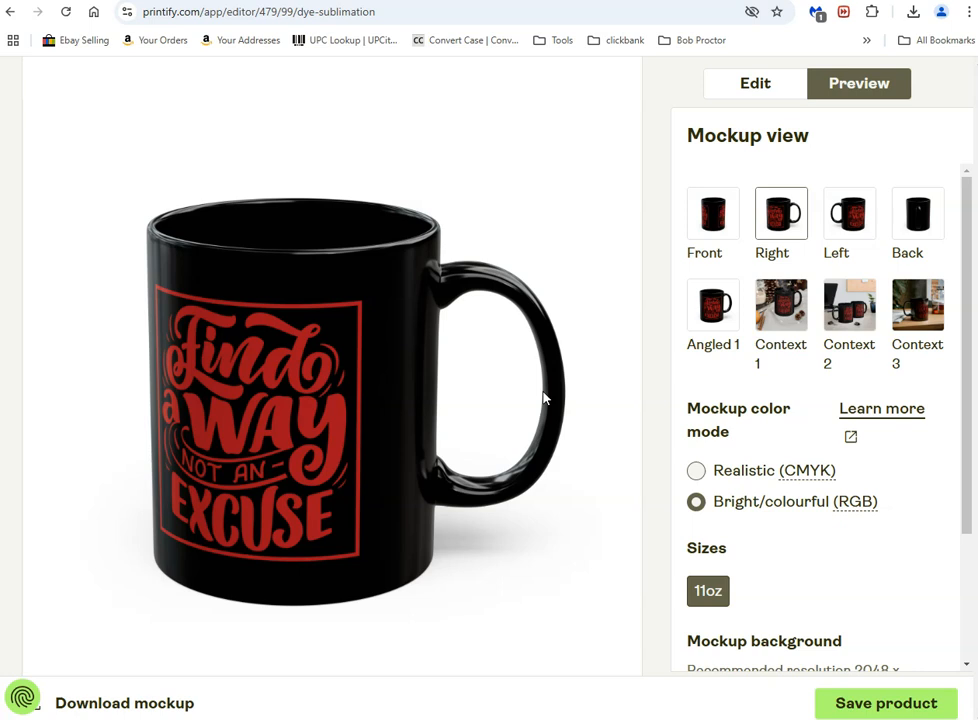
{"action": "left_click", "coordinate": [724, 221]}
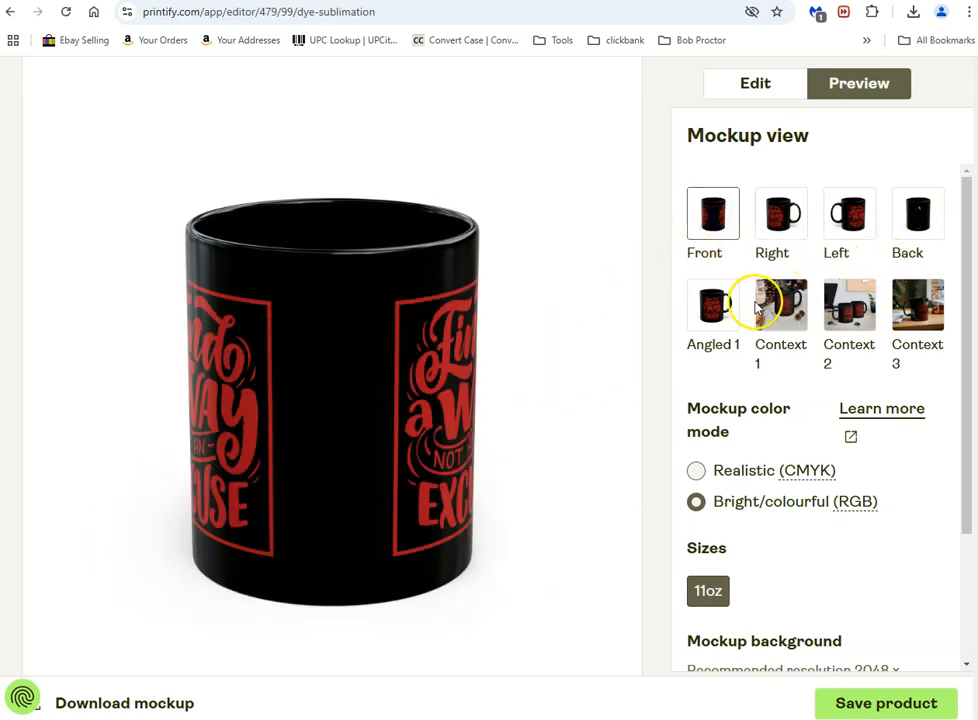
{"action": "left_click", "coordinate": [930, 218]}
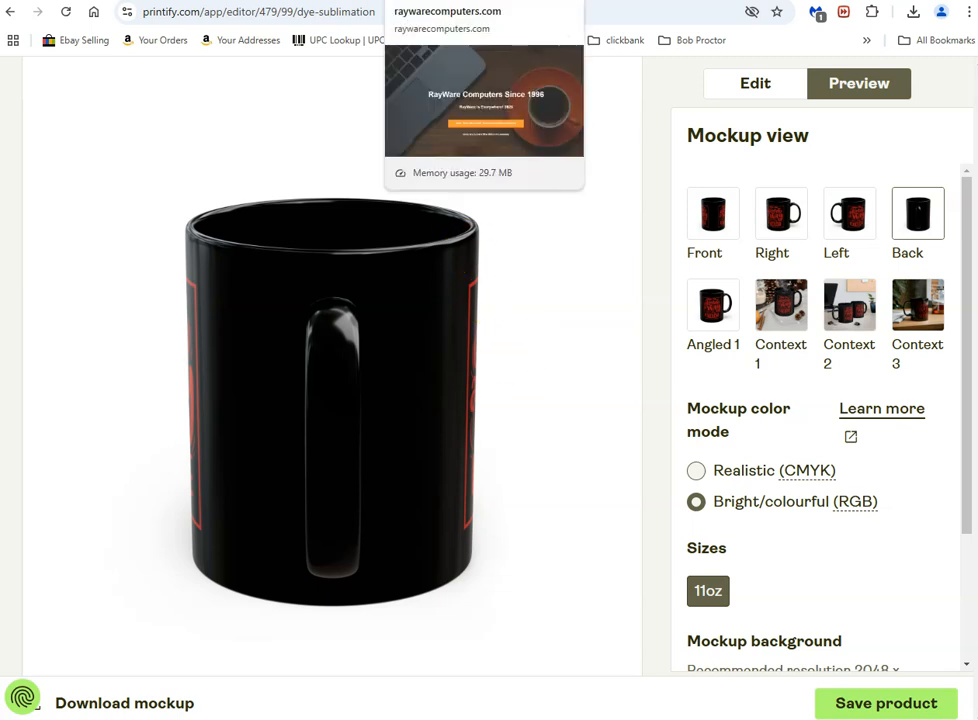
Step: Switch to the raywarecomputers.com website
{"action": "left_click", "coordinate": [470, 2]}
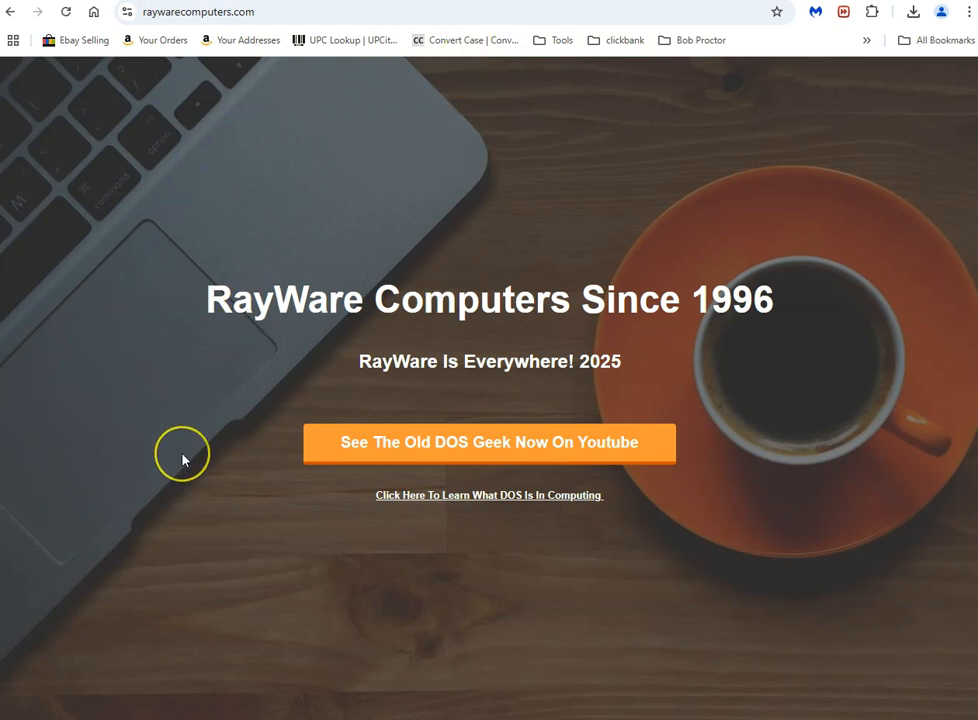